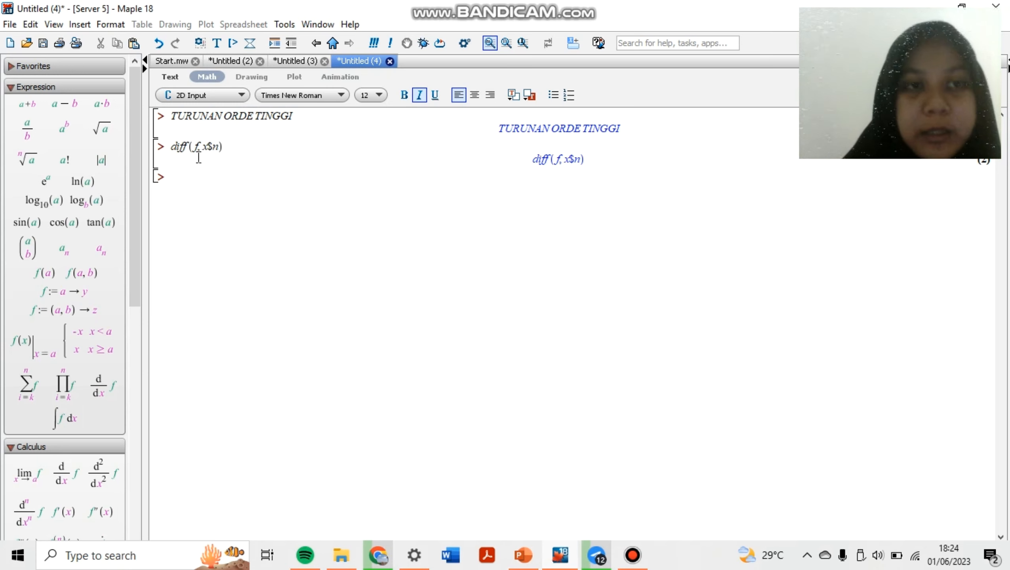
Define the function f := (x) → sin(2x) on the empty input line and execute it
{"action": "type", "text": "f"}
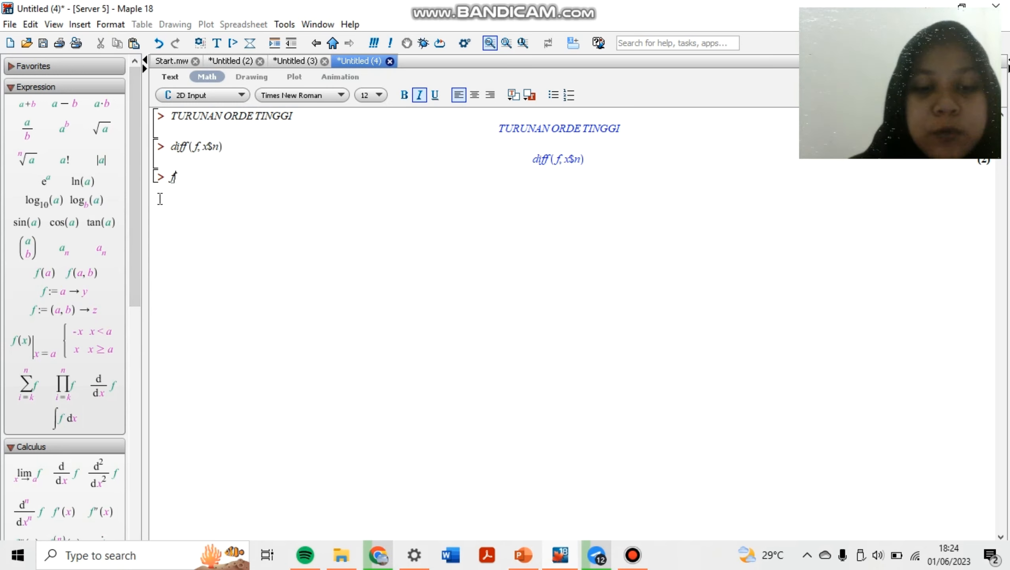
{"action": "type", "text": ":="}
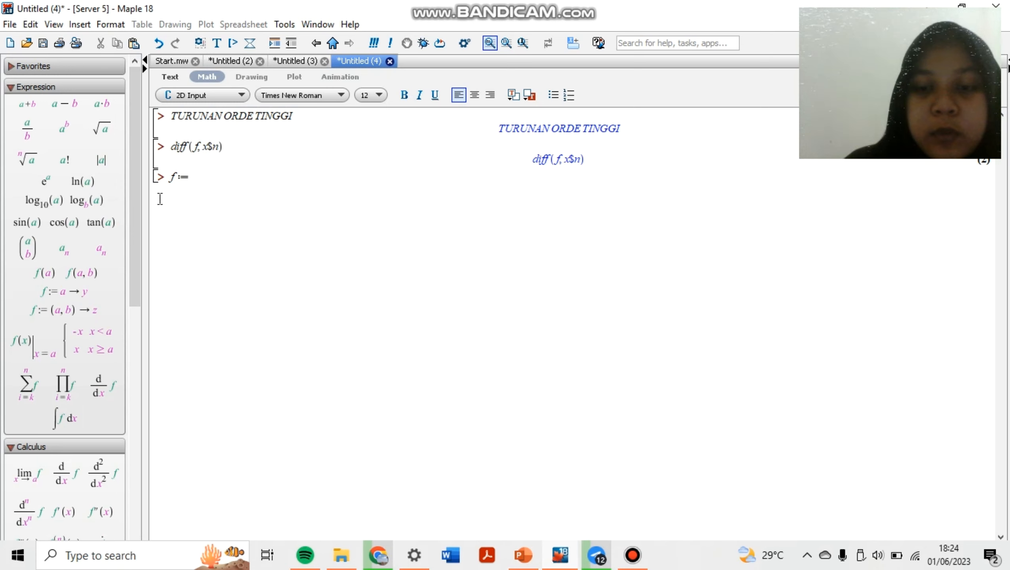
{"action": "type", "text": "(x"}
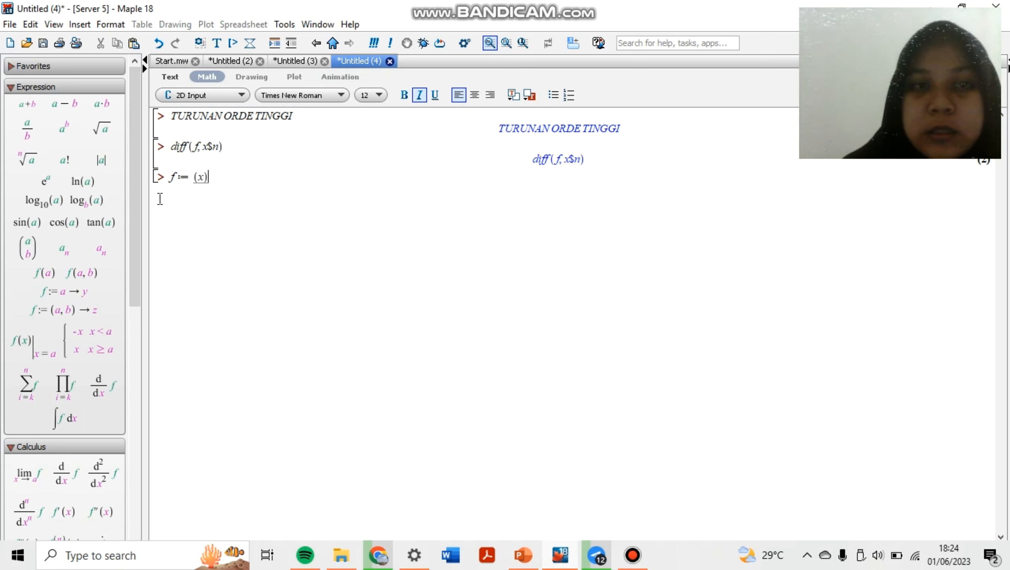
{"action": "type", "text": ")->"}
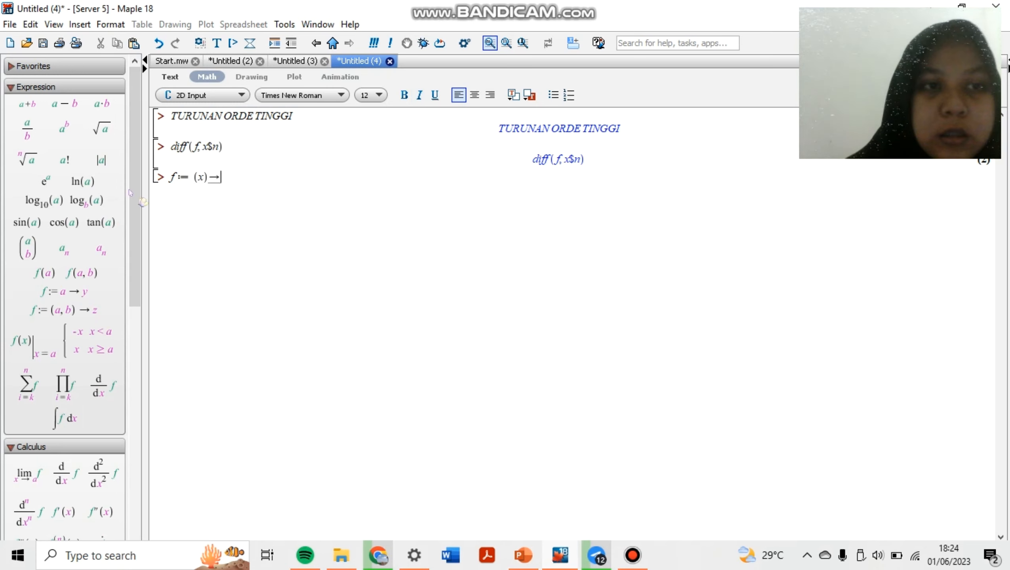
{"action": "left_click", "coordinate": [27, 222]}
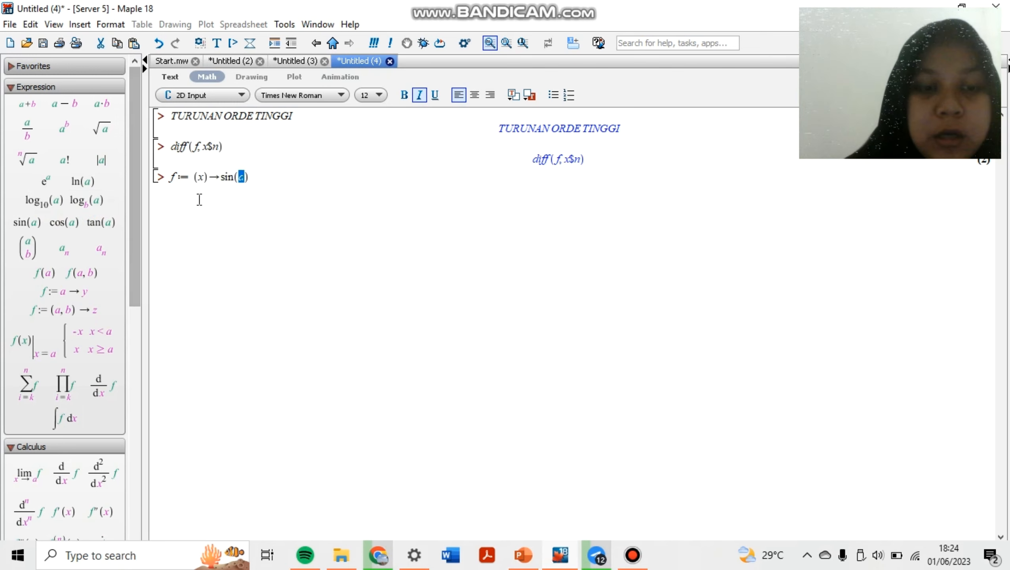
{"action": "type", "text": "2x"}
{"action": "key", "text": "Right"}
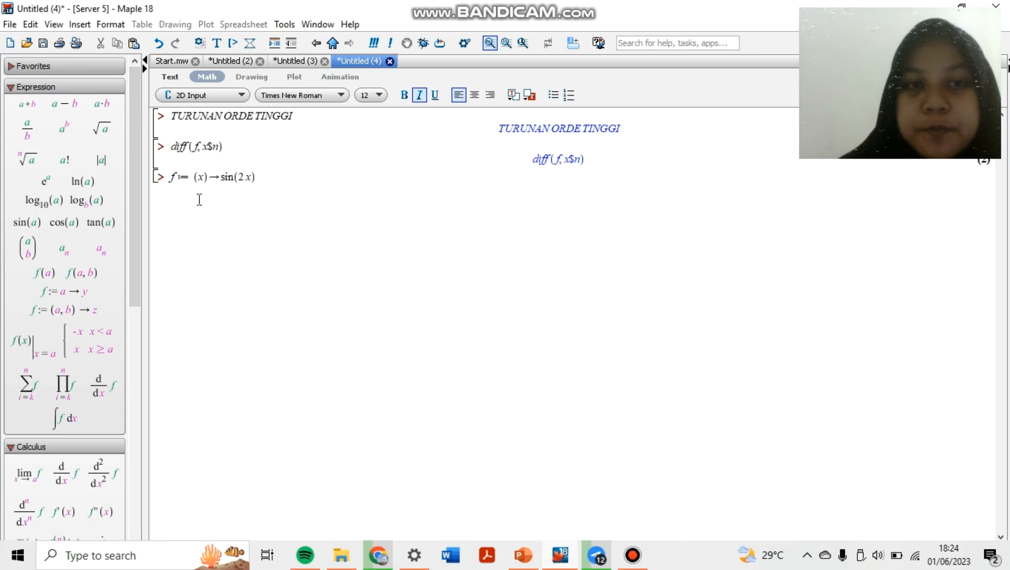
{"action": "key", "text": "Return"}
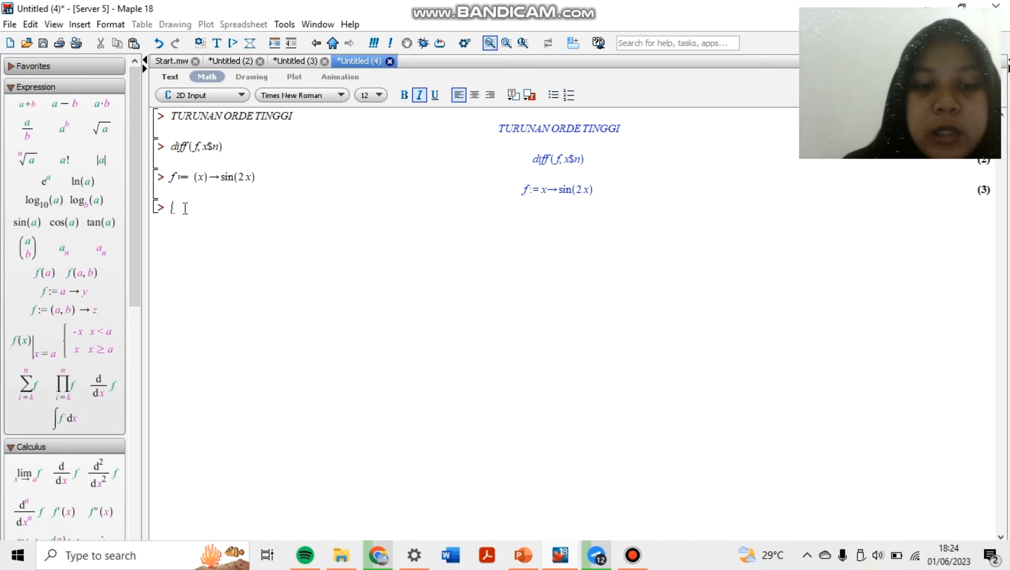
Compute the second derivative of the function by executing diff(f(x), x$2); on a new line
{"action": "type", "text": "diff"}
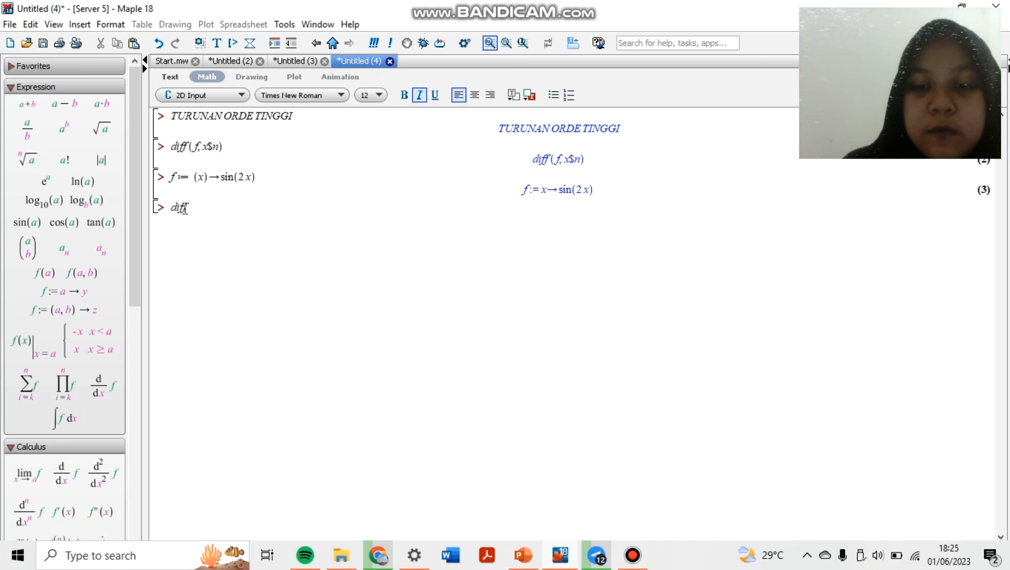
{"action": "type", "text": "("}
{"action": "type", "text": "f("}
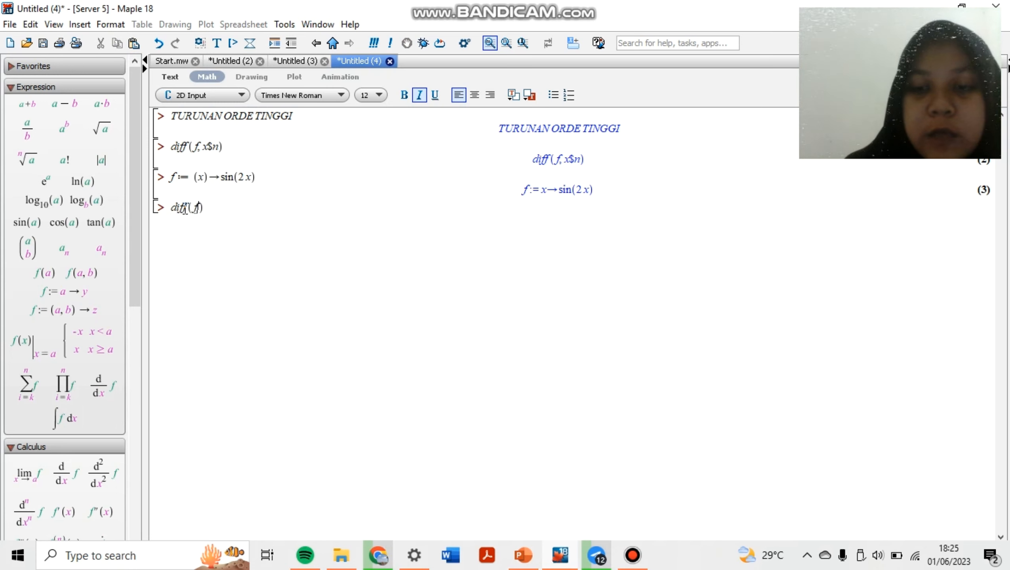
{"action": "type", "text": "x"}
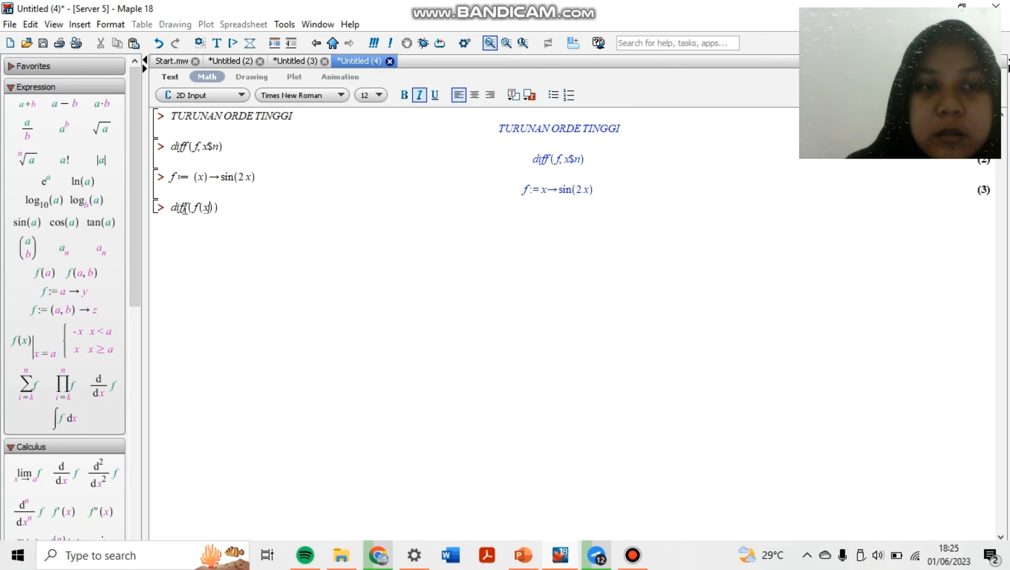
{"action": "key", "text": "Right"}
{"action": "type", "text": ", "}
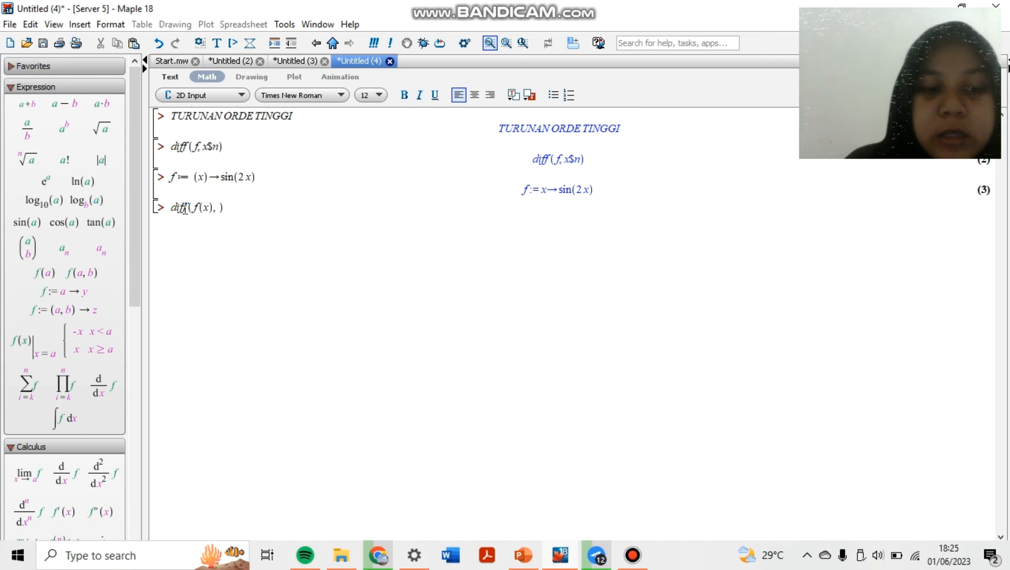
{"action": "type", "text": "x$2"}
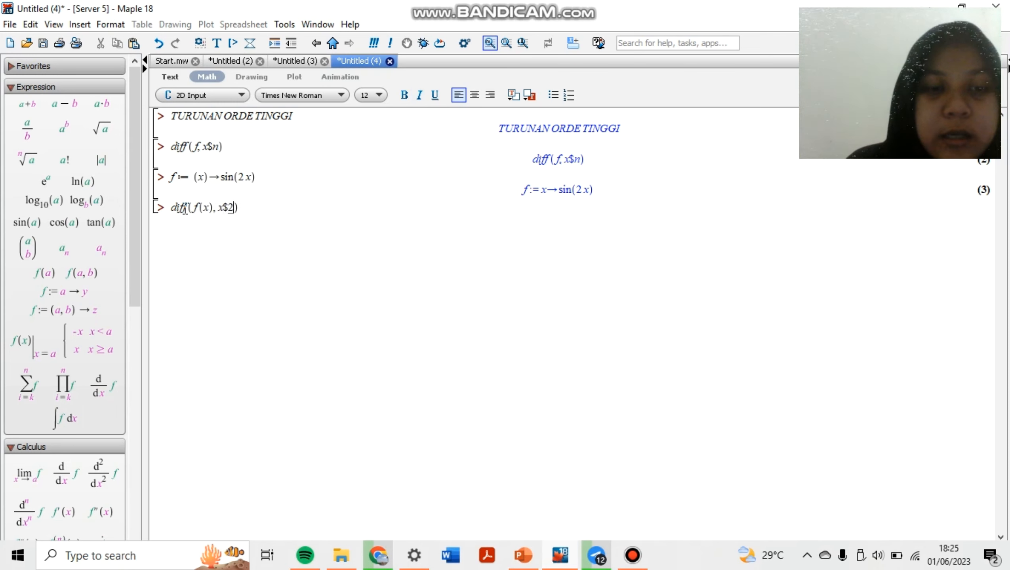
{"action": "key", "text": "Right"}
{"action": "type", "text": ";"}
{"action": "key", "text": "Return"}
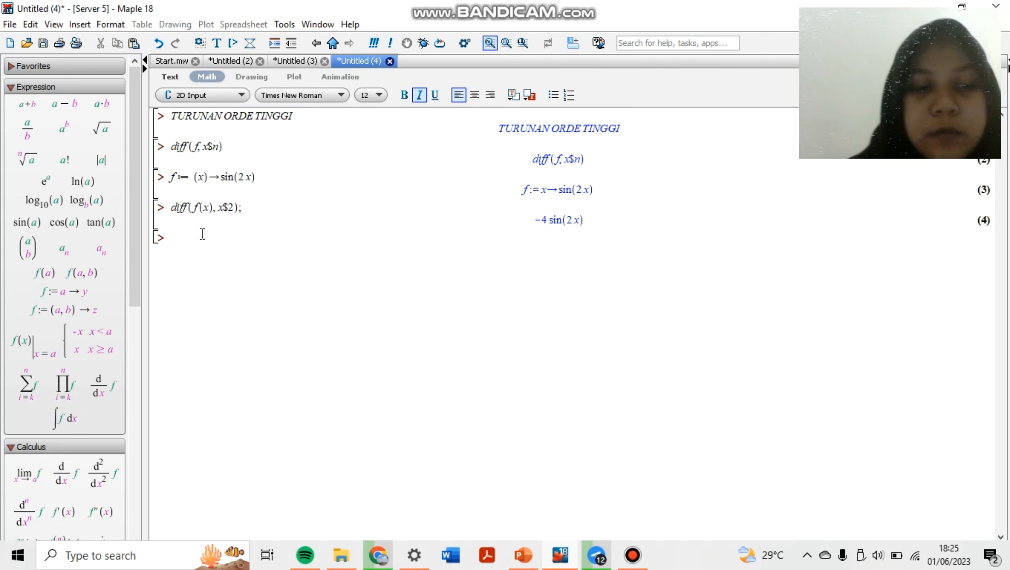
Copy the second-derivative command to the next input line, change the order to x$3, and execute it
{"action": "left_click_drag", "start_coordinate": [268, 210], "coordinate": [168, 206]}
{"action": "key", "text": "ctrl+c"}
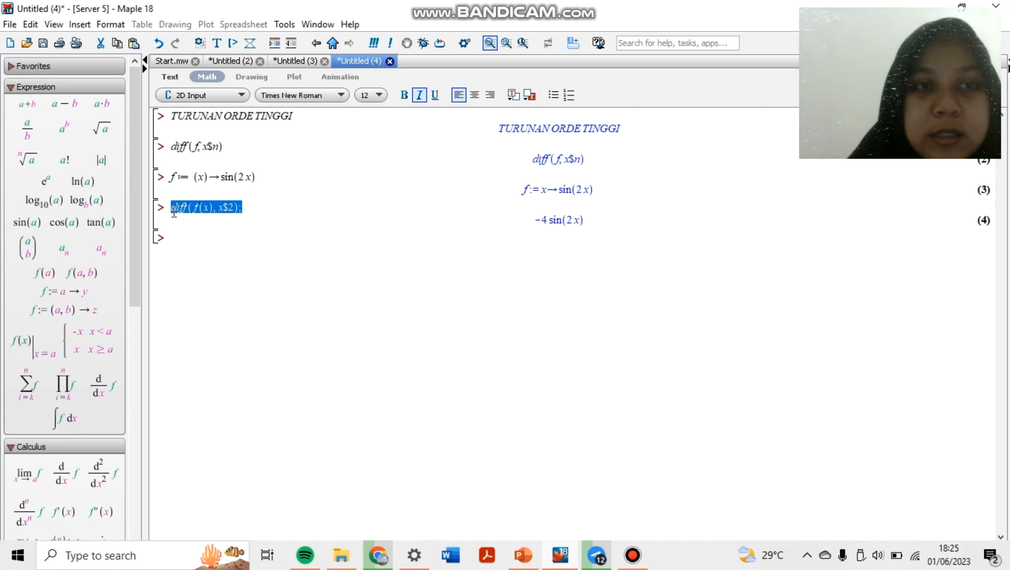
{"action": "left_click", "coordinate": [184, 236]}
{"action": "key", "text": "ctrl+v"}
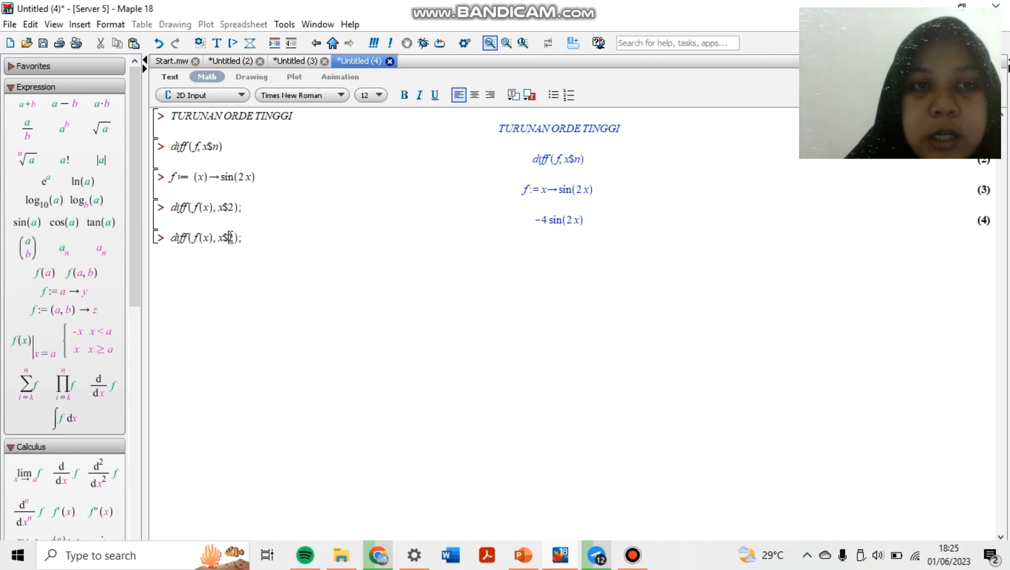
{"action": "left_click", "coordinate": [230, 237]}
{"action": "key", "text": "BackSpace"}
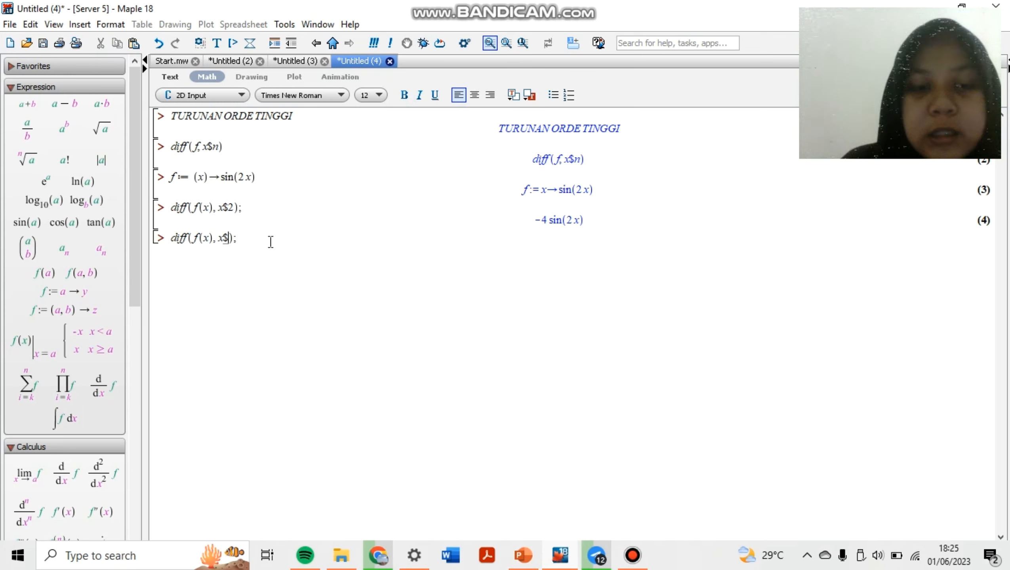
{"action": "type", "text": "3"}
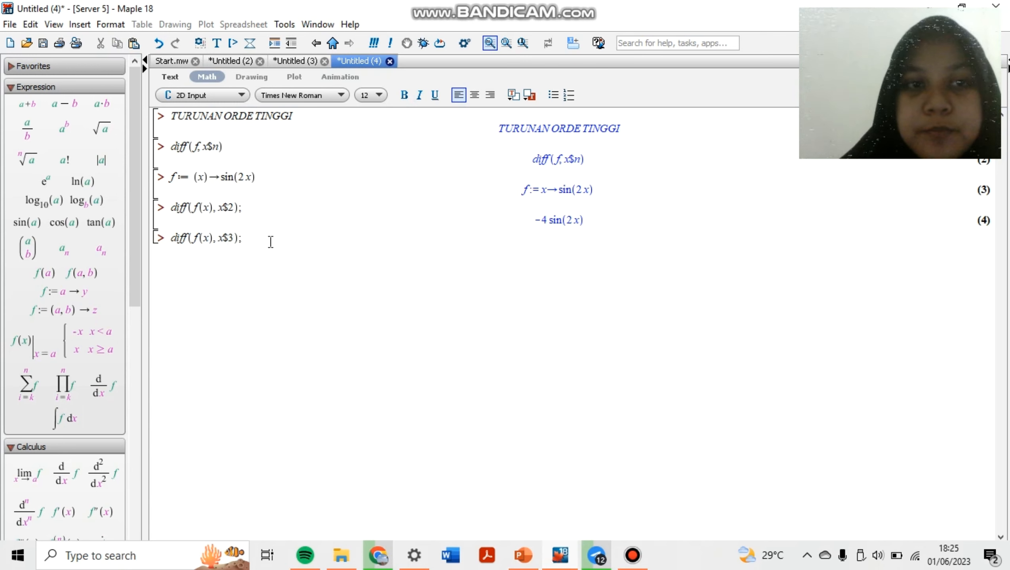
{"action": "key", "text": "Return"}
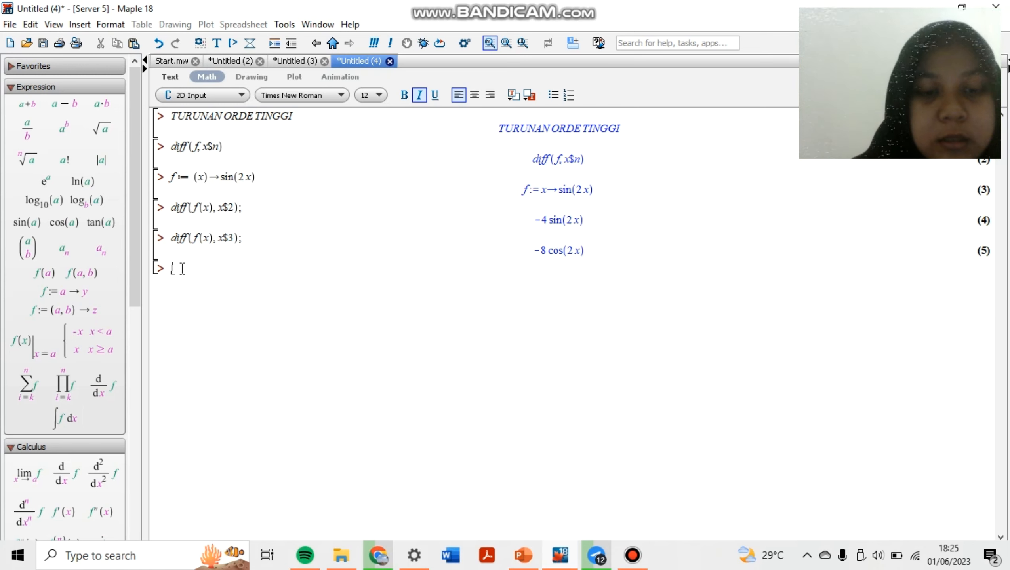
Paste the derivative command again on the new line, set its order to x$4, and execute it
{"action": "type", "text": "diff(f(x), x$3);"}
{"action": "left_click", "coordinate": [232, 270]}
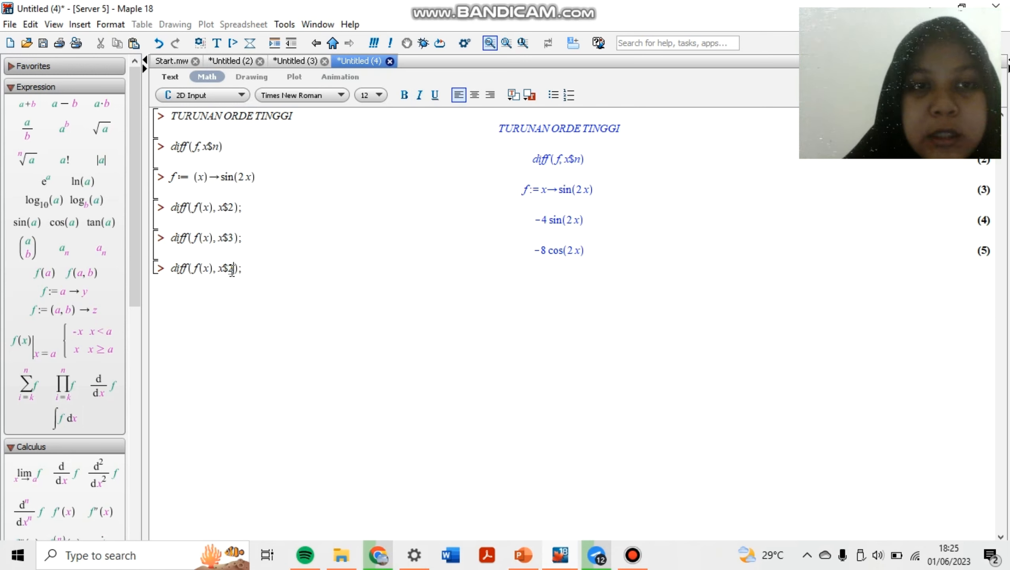
{"action": "key", "text": "BackSpace"}
{"action": "type", "text": "4"}
{"action": "key", "text": "Return"}
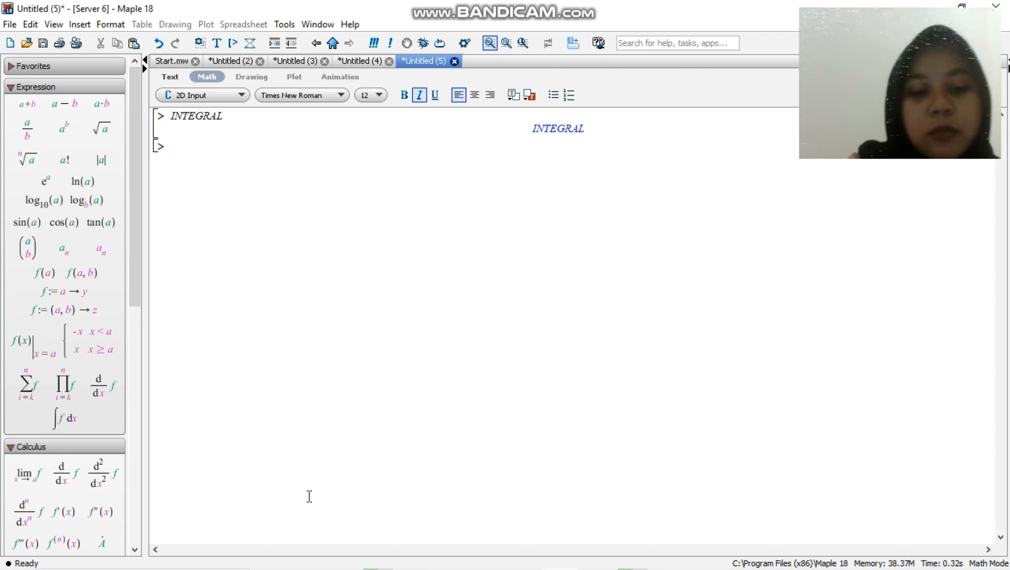
Load the single-variable calculus package below the INTEGRAL heading by executing with(Student:-Calculus1):
{"action": "type", "text": "with"}
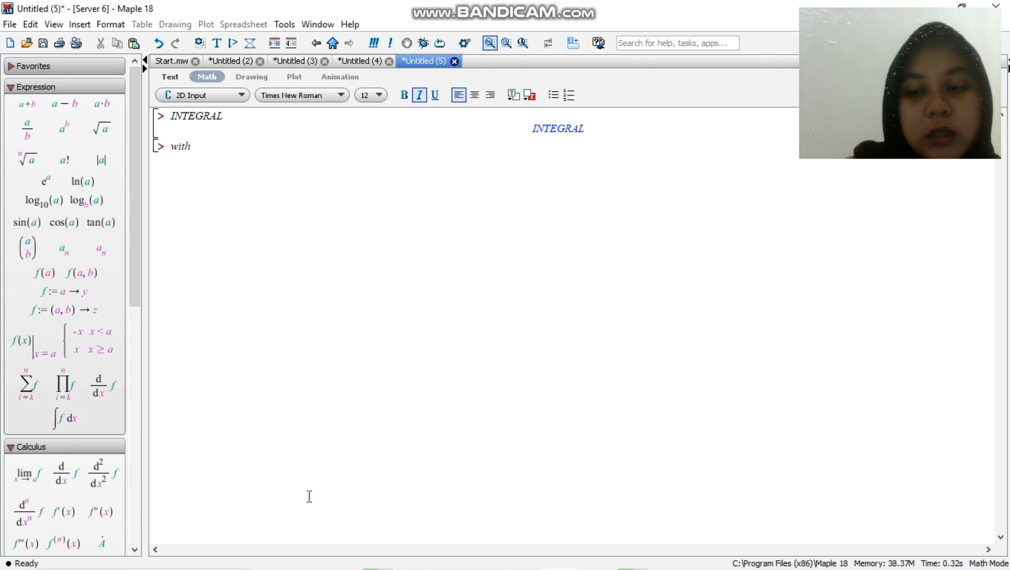
{"action": "type", "text": "["}
{"action": "key", "text": "BackSpace"}
{"action": "key", "text": "BackSpace"}
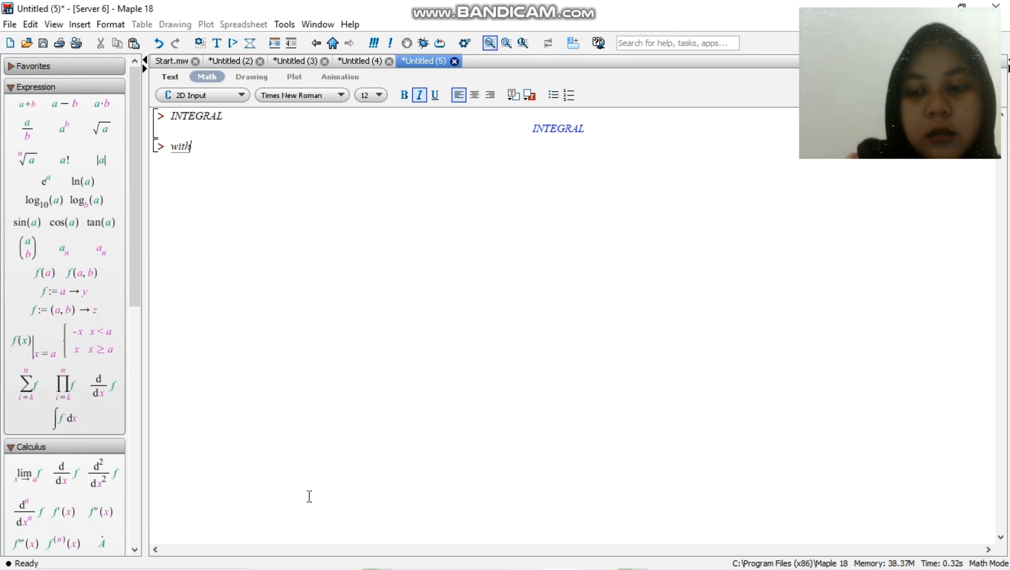
{"action": "type", "text": "("}
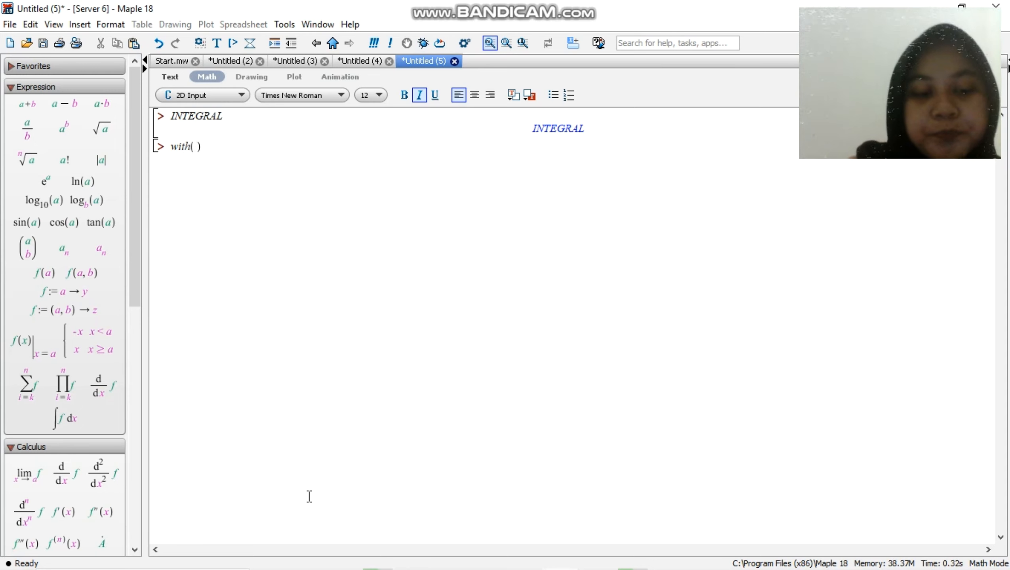
{"action": "type", "text": "Studen"}
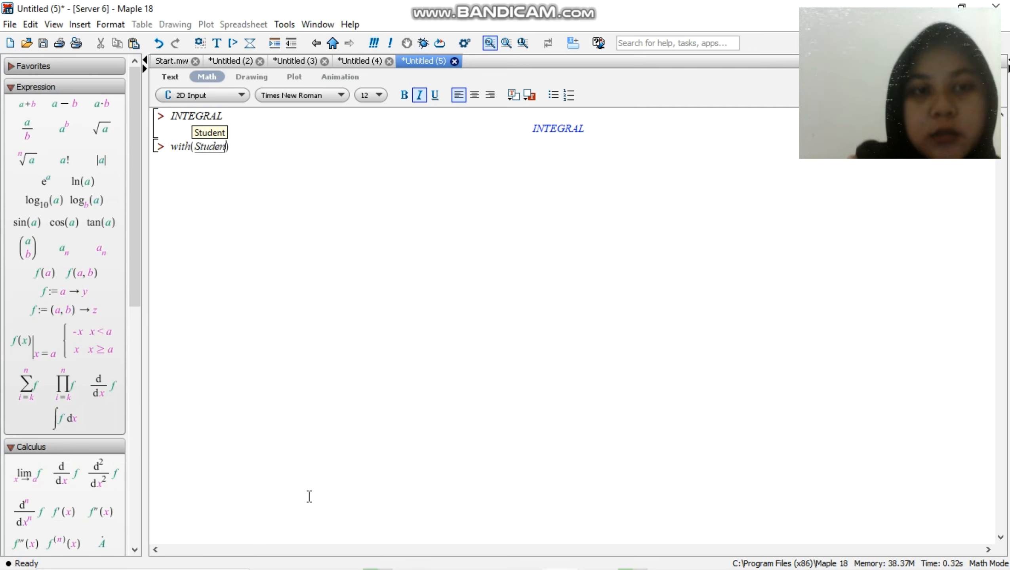
{"action": "type", "text": "t"}
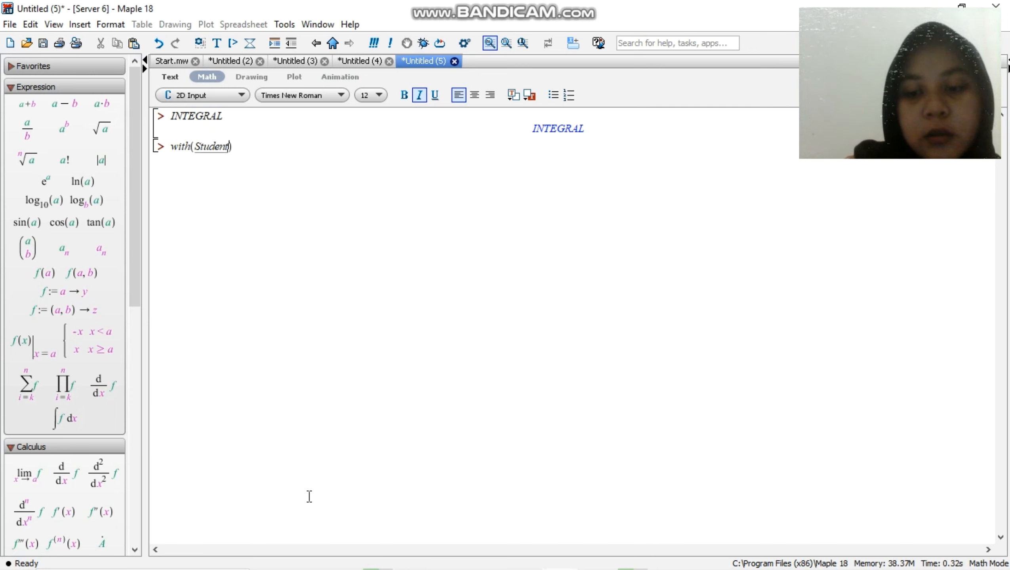
{"action": "type", "text": ":-"}
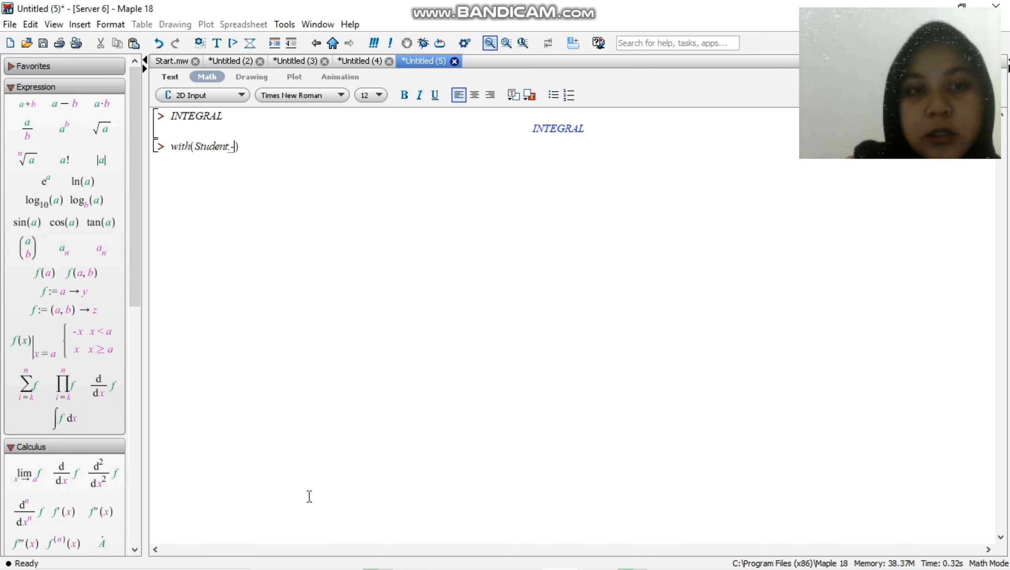
{"action": "key", "text": "BackSpace"}
{"action": "key", "text": "BackSpace"}
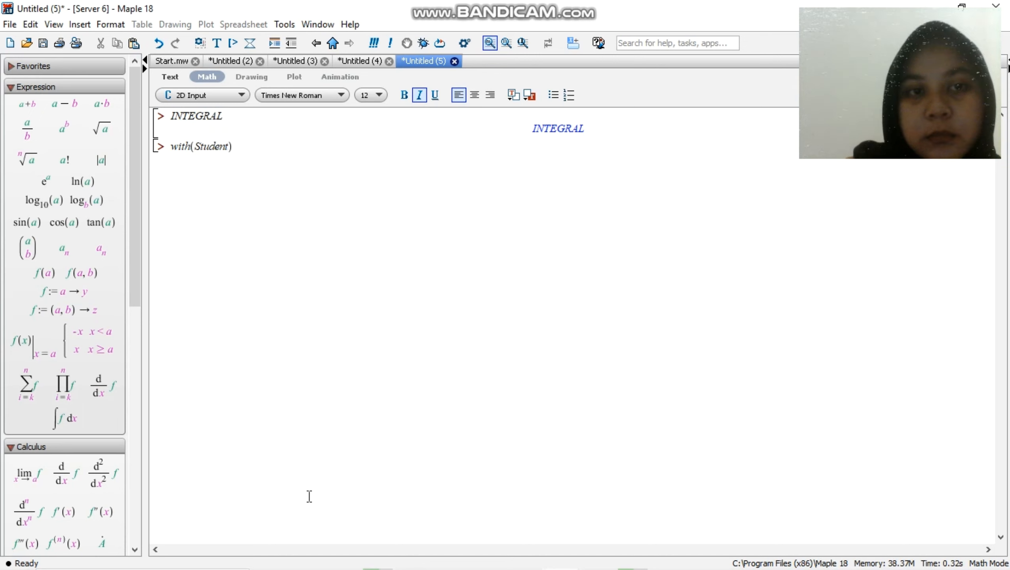
{"action": "type", "text": ":"}
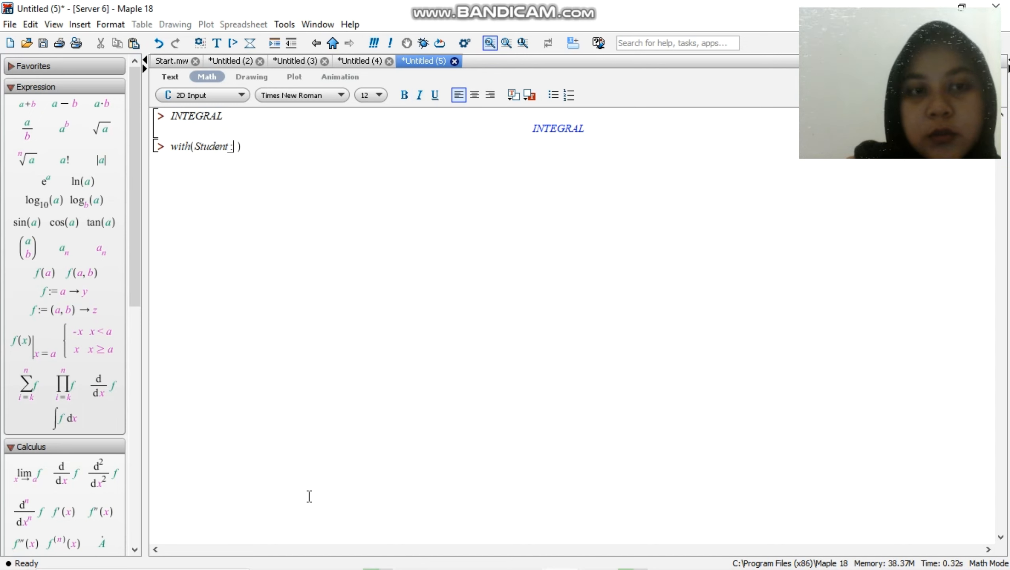
{"action": "type", "text": "-"}
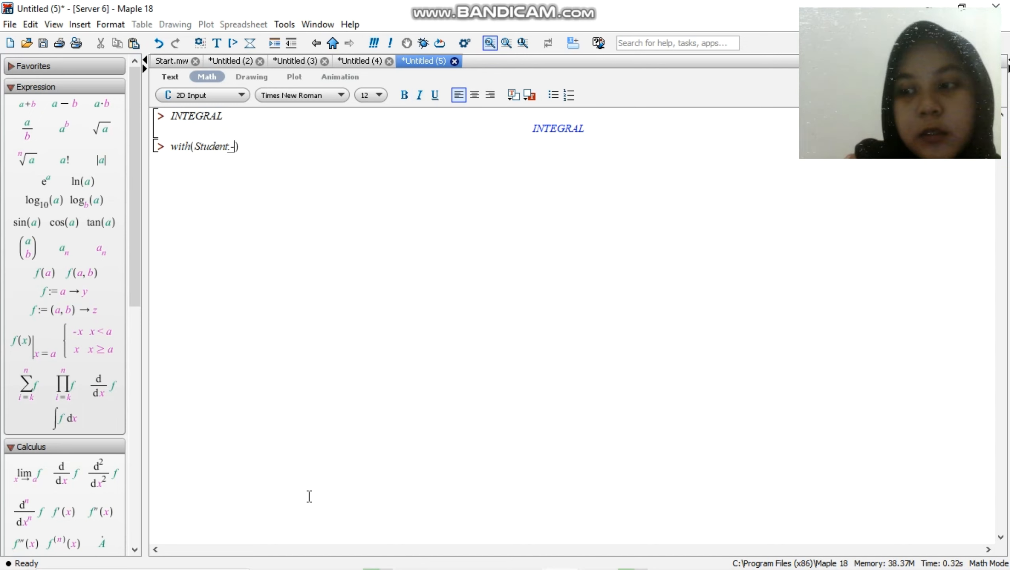
{"action": "type", "text": "Cal"}
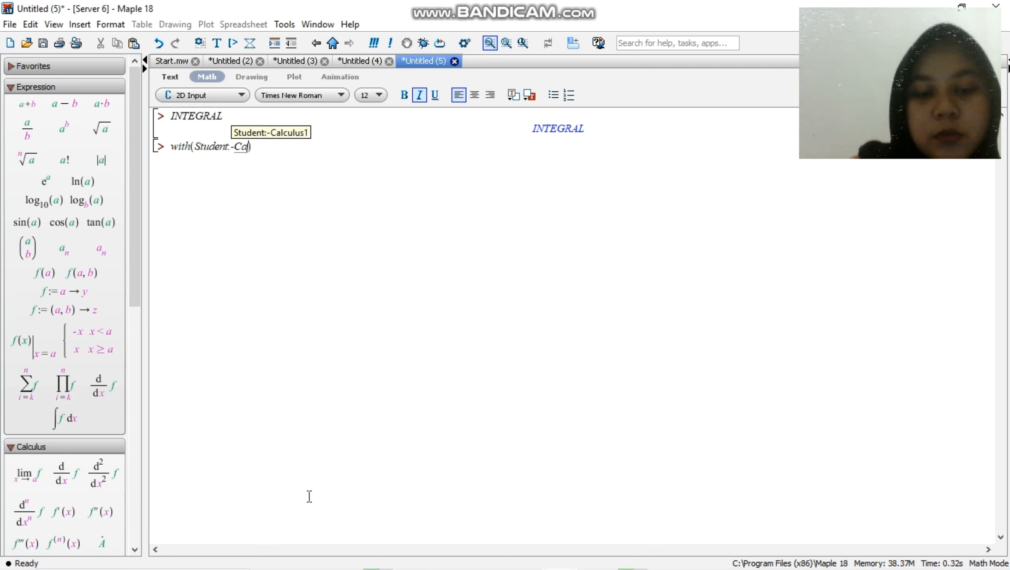
{"action": "type", "text": "culus"}
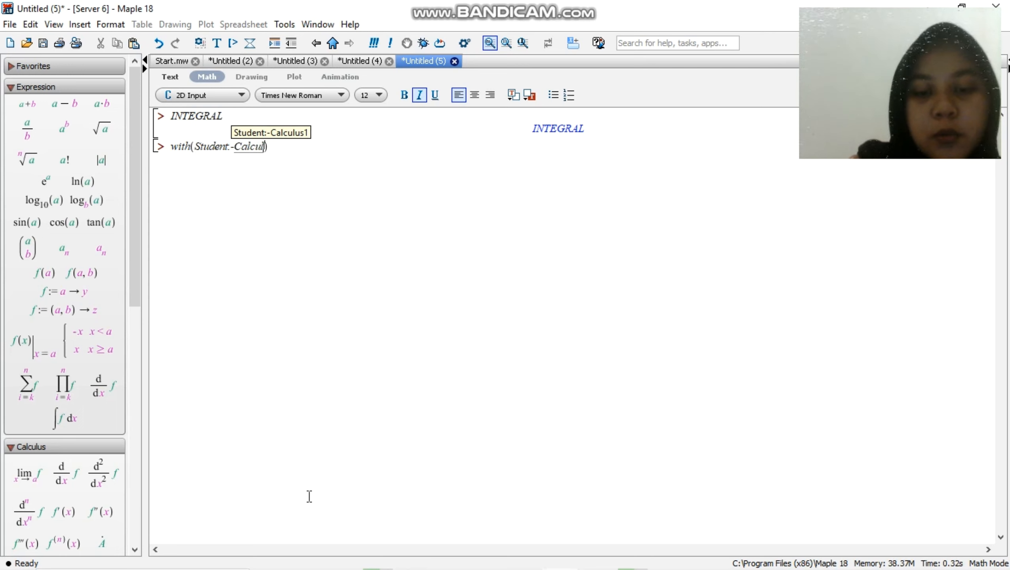
{"action": "type", "text": "1"}
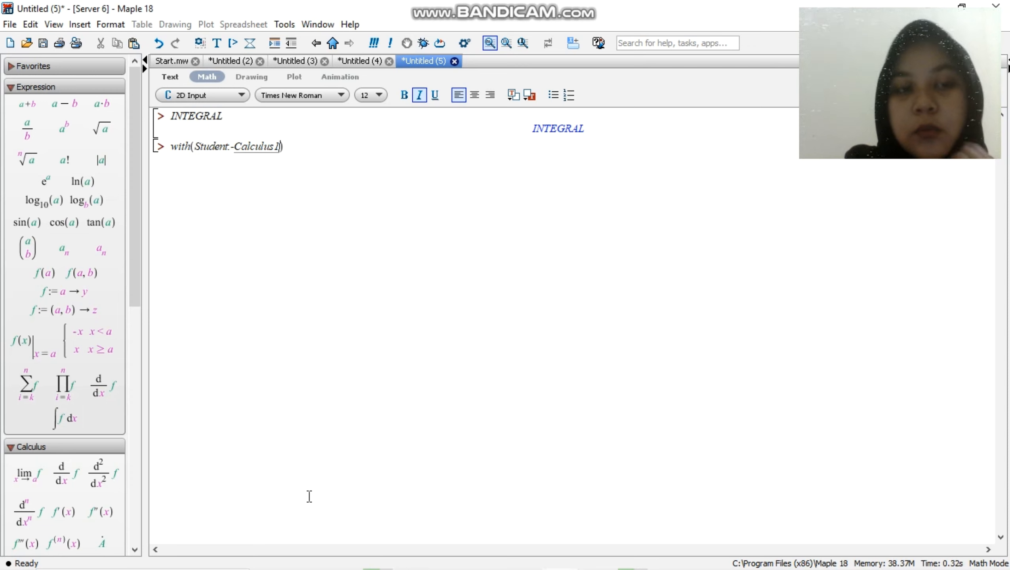
{"action": "key", "text": "Right"}
{"action": "type", "text": ":"}
{"action": "key", "text": "Return"}
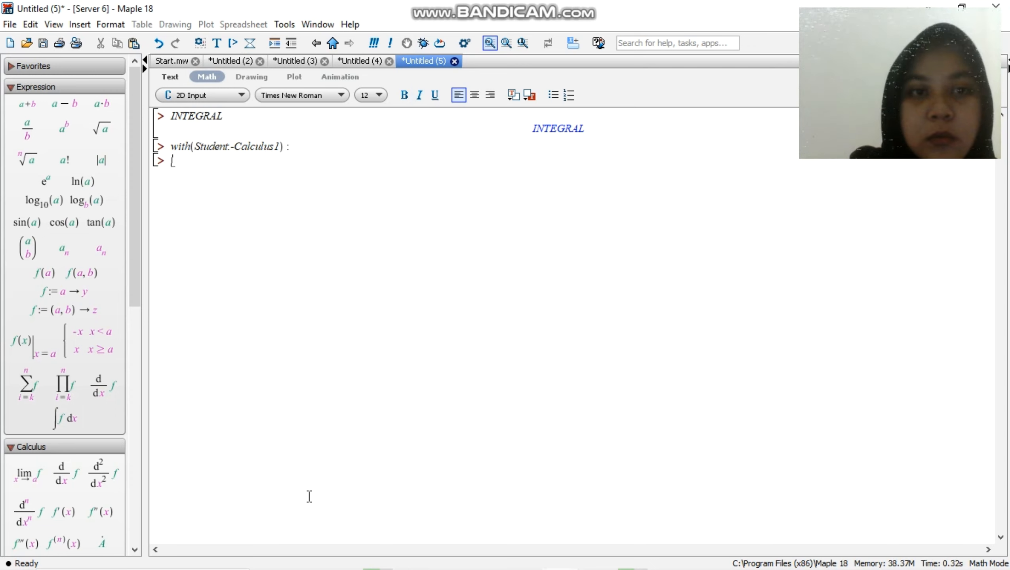
{"action": "left_click", "coordinate": [330, 152]}
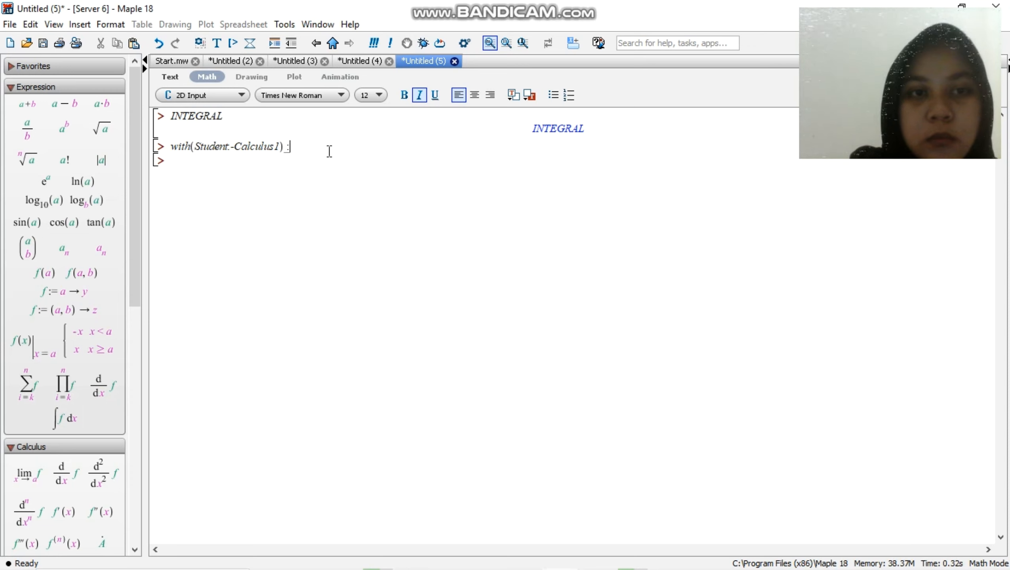
{"action": "key", "text": "Return"}
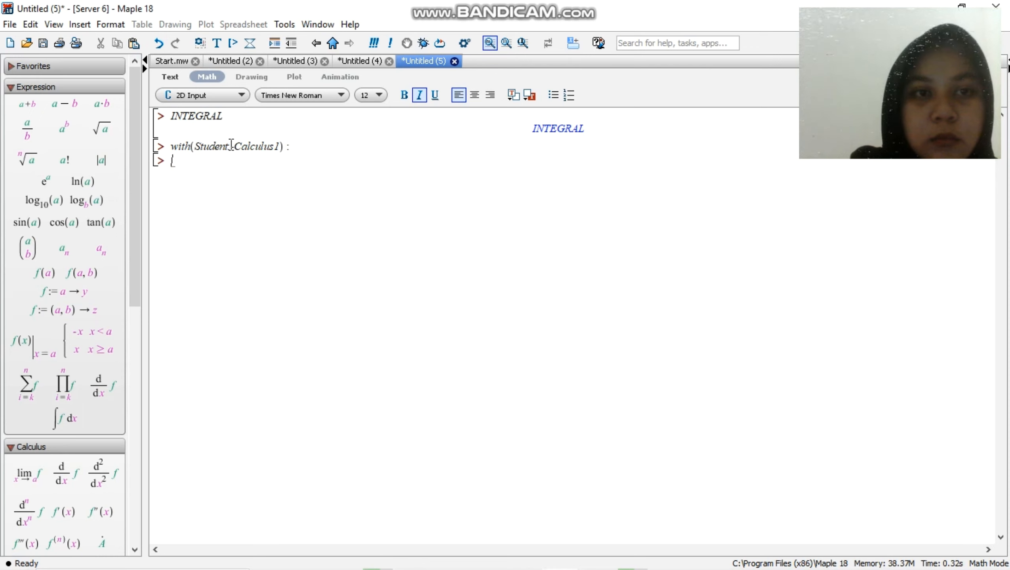
Correct the package-loading line to with(Student:-Calculus1), remove its trailing colon, and execute it again
{"action": "left_click", "coordinate": [230, 146]}
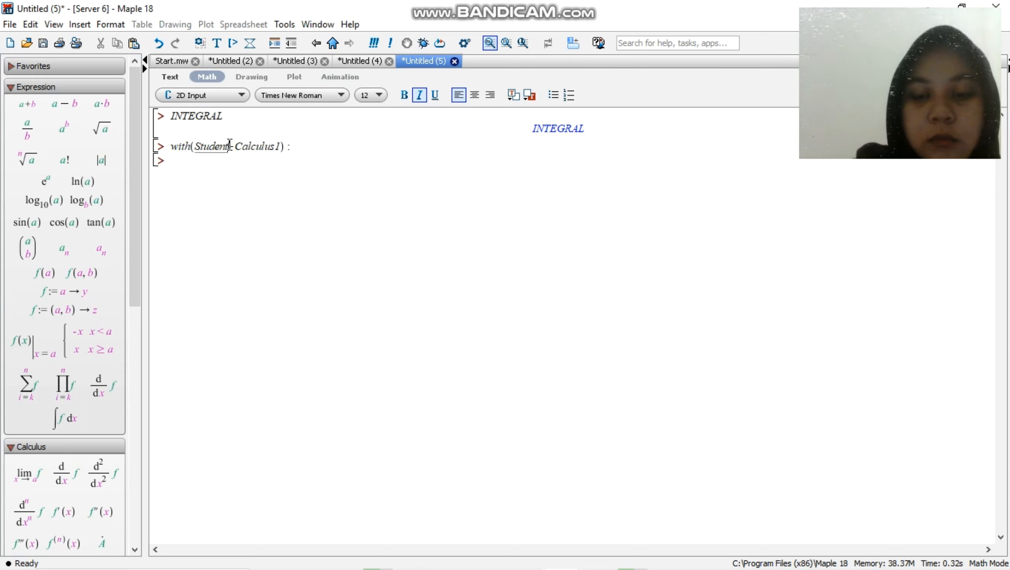
{"action": "left_click", "coordinate": [309, 150]}
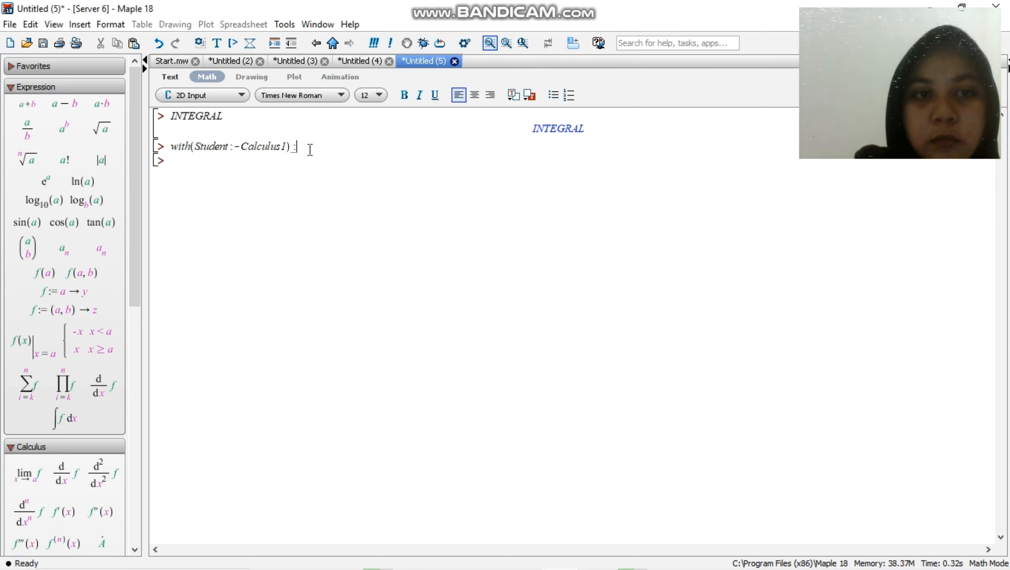
{"action": "key", "text": "Return"}
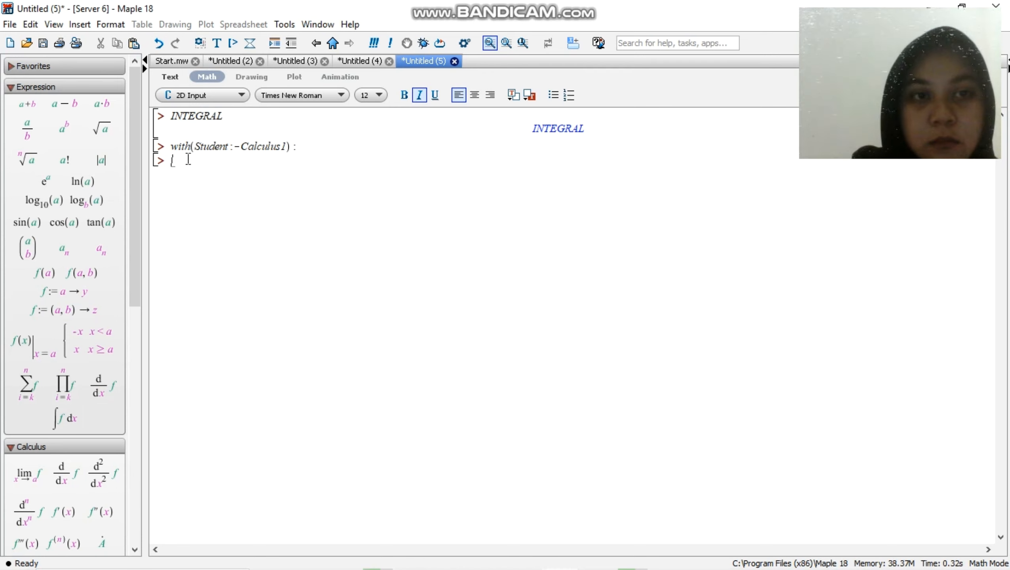
{"action": "left_click", "coordinate": [325, 146]}
{"action": "key", "text": "BackSpace"}
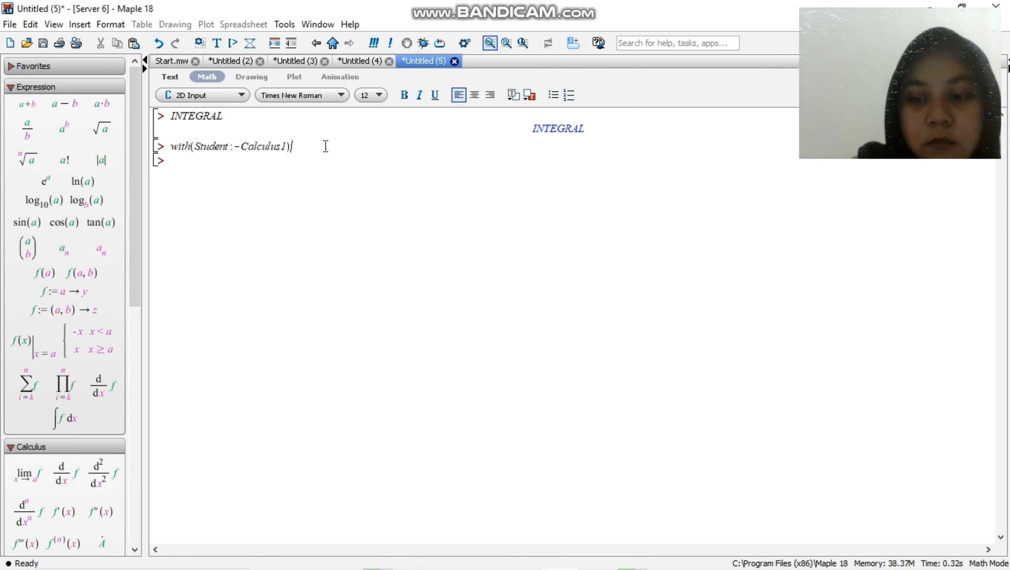
{"action": "key", "text": "Return"}
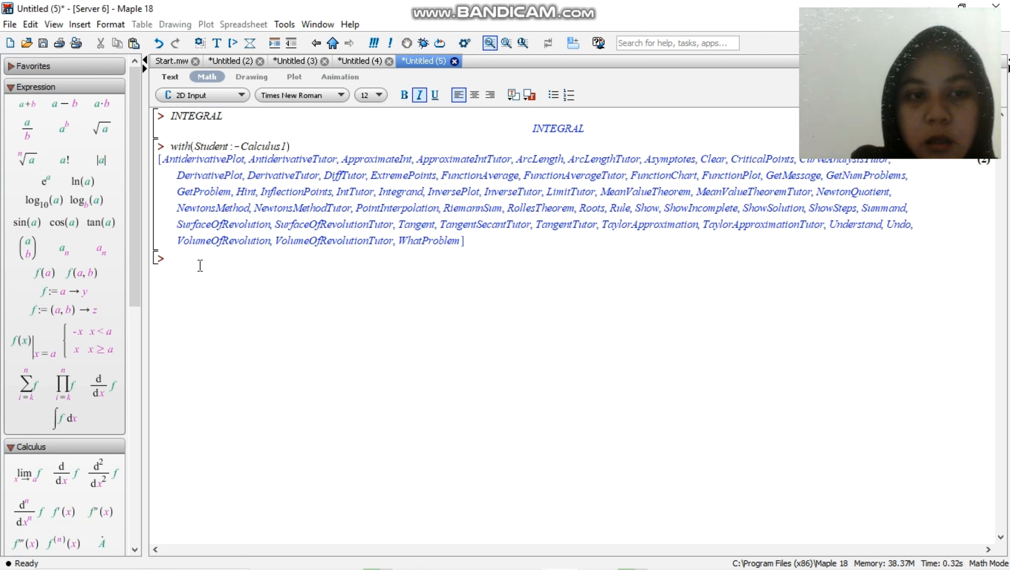
Write infolevel{Student] on the new input line below the package's command list
{"action": "type", "text": "infol"}
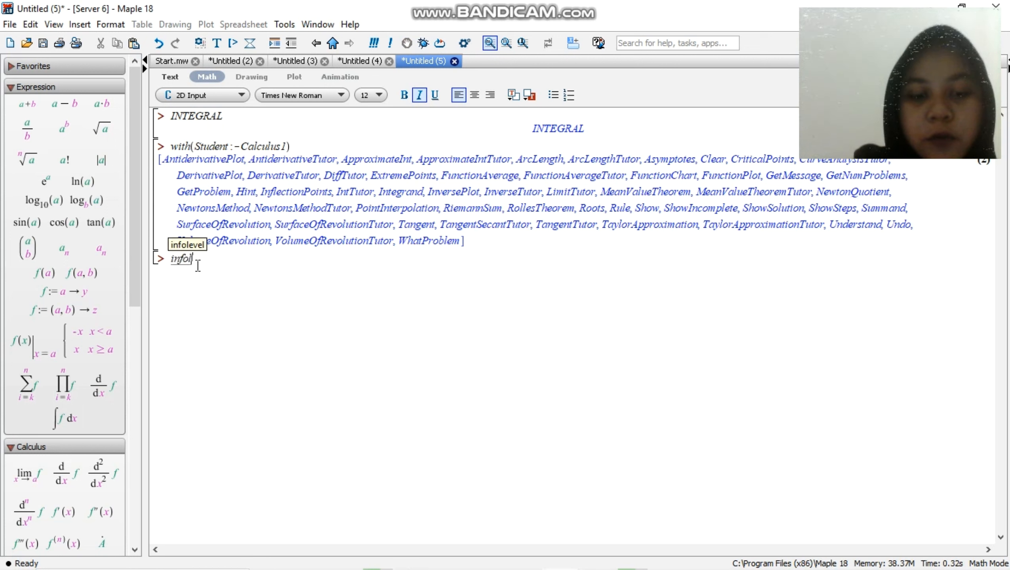
{"action": "type", "text": "evel["}
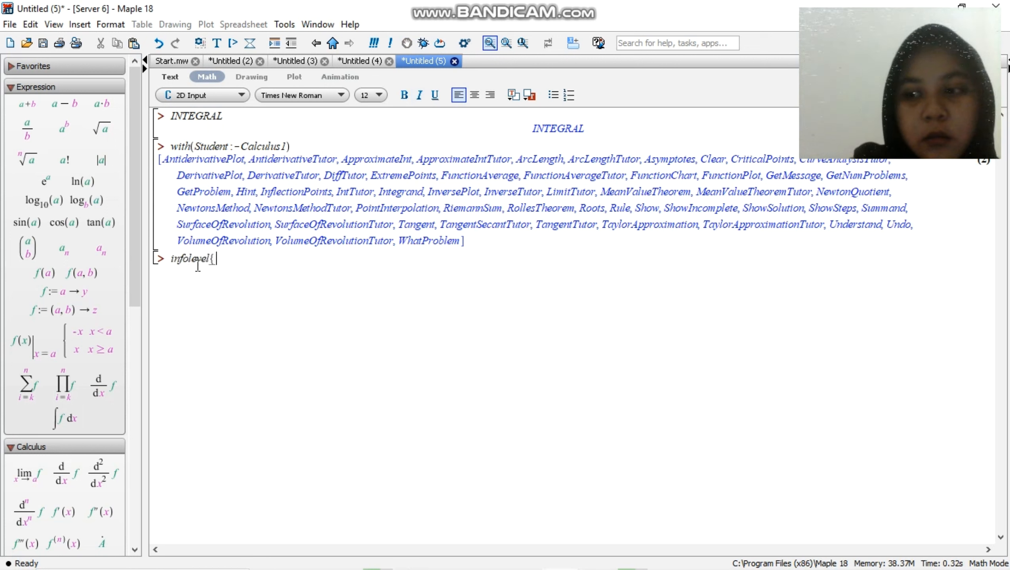
{"action": "type", "text": "Student"}
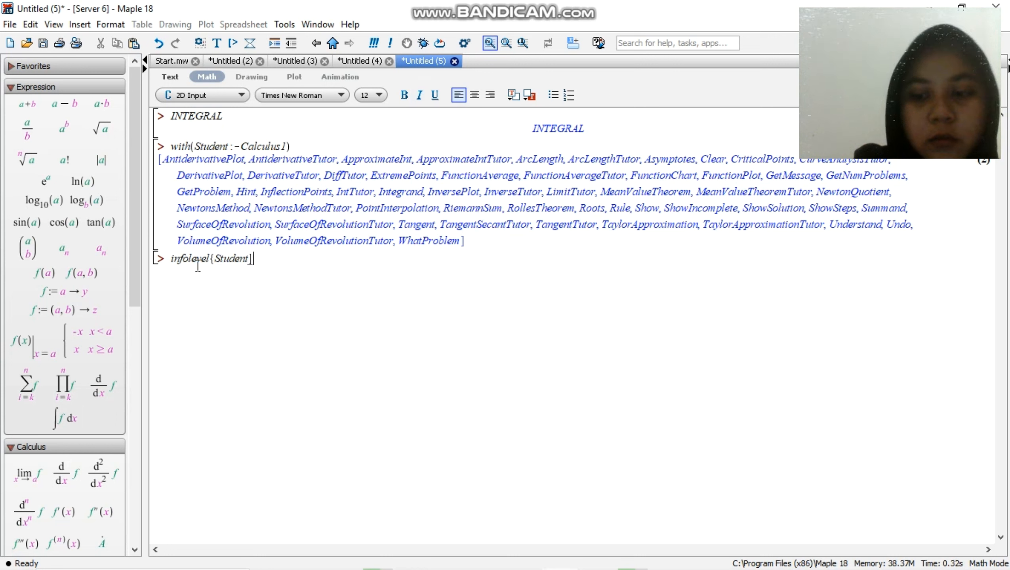
Replace the curly brace before Student with a square bracket so the expression reads infoleve[Student]
{"action": "key", "text": "Left"}
{"action": "key", "text": "Left"}
{"action": "key", "text": "Left"}
{"action": "key", "text": "Left"}
{"action": "key", "text": "Left"}
{"action": "key", "text": "Left"}
{"action": "key", "text": "Left"}
{"action": "key", "text": "Left"}
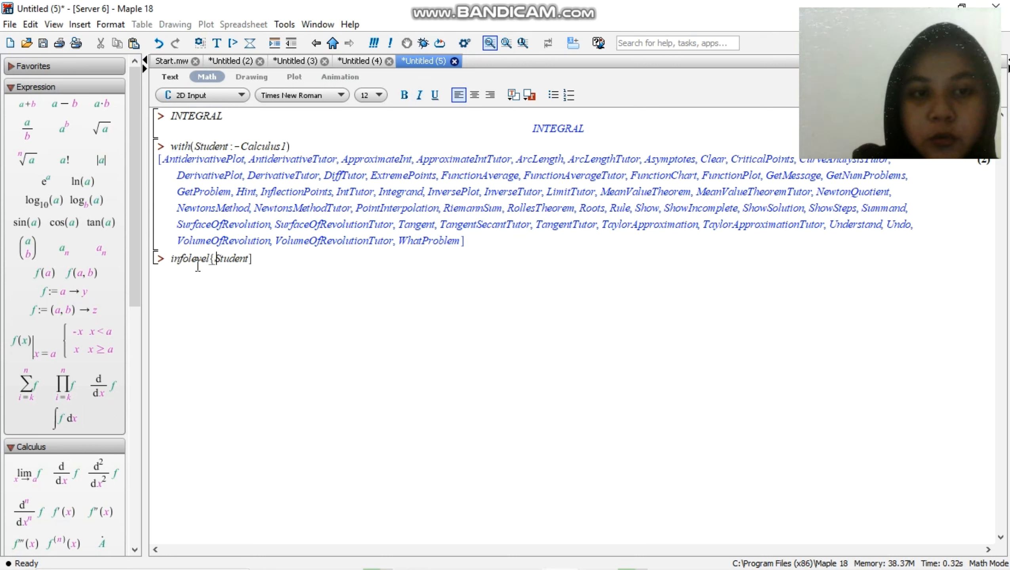
{"action": "key", "text": "BackSpace"}
{"action": "type", "text": "["}
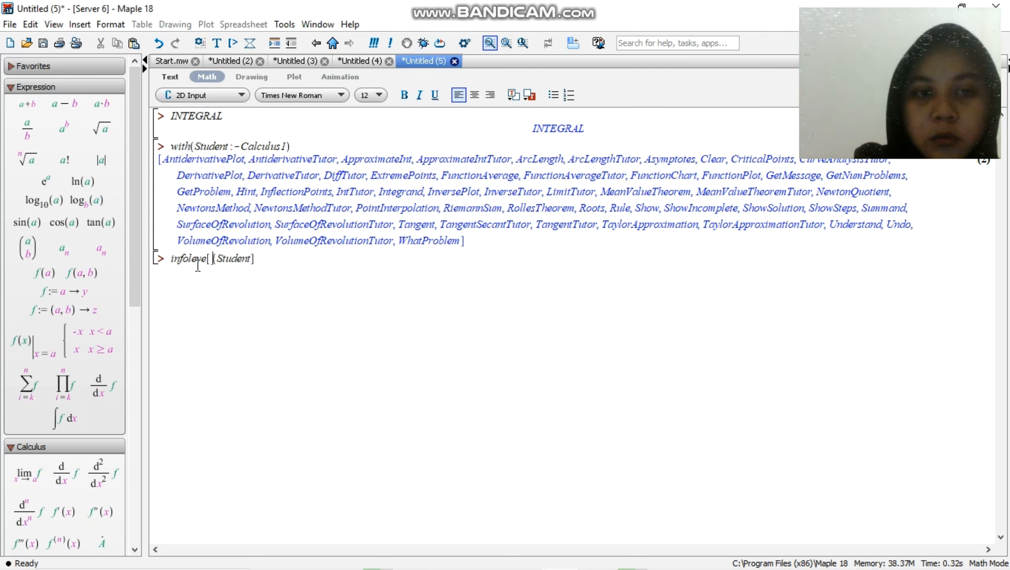
{"action": "key", "text": "Right"}
{"action": "key", "text": "Right"}
{"action": "key", "text": "Left"}
{"action": "key", "text": "Left"}
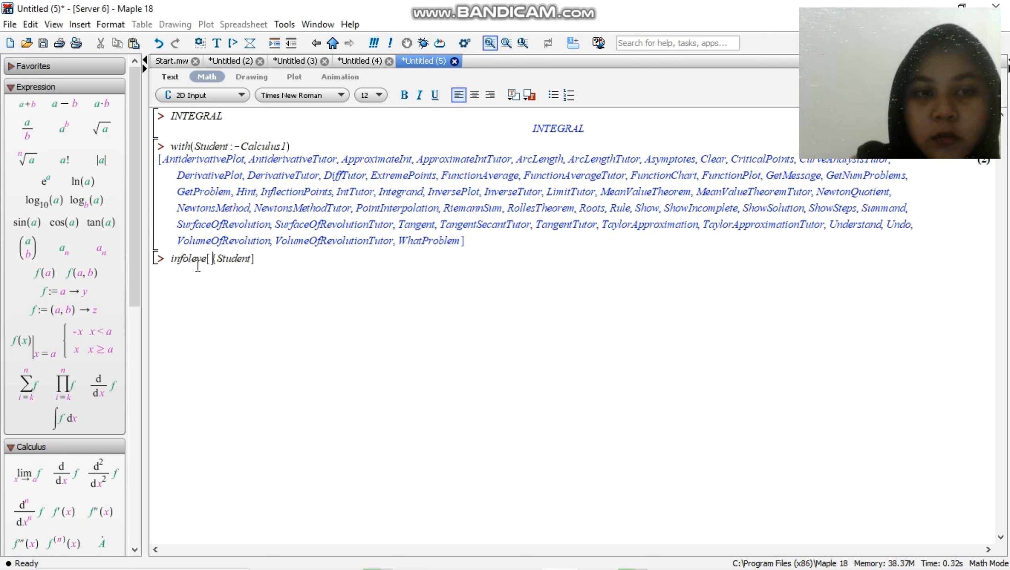
{"action": "key", "text": "Delete"}
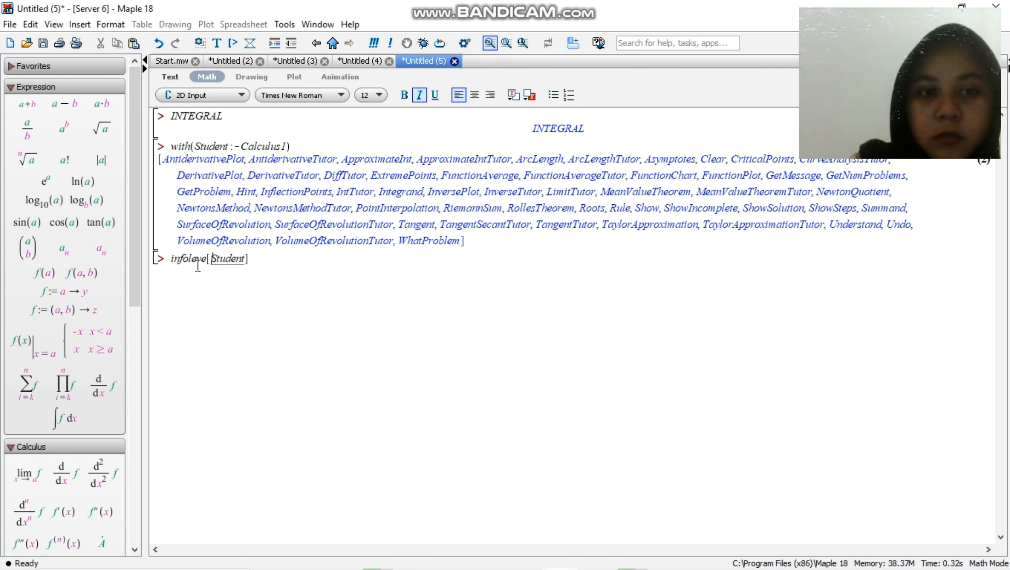
{"action": "left_click", "coordinate": [260, 261]}
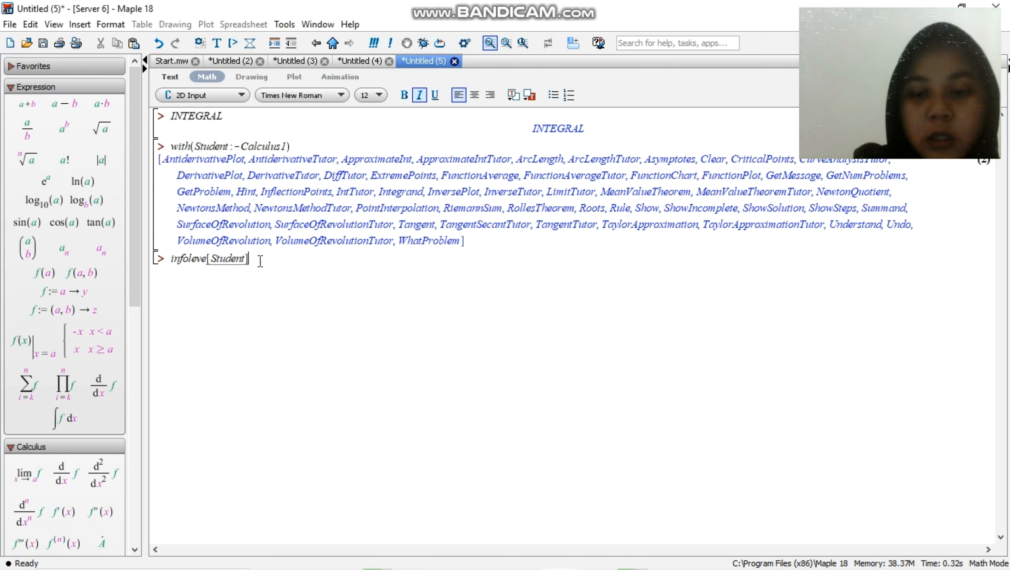
Assign the value 1 to infoleve[Student] and execute the line
{"action": "type", "text": ":= "}
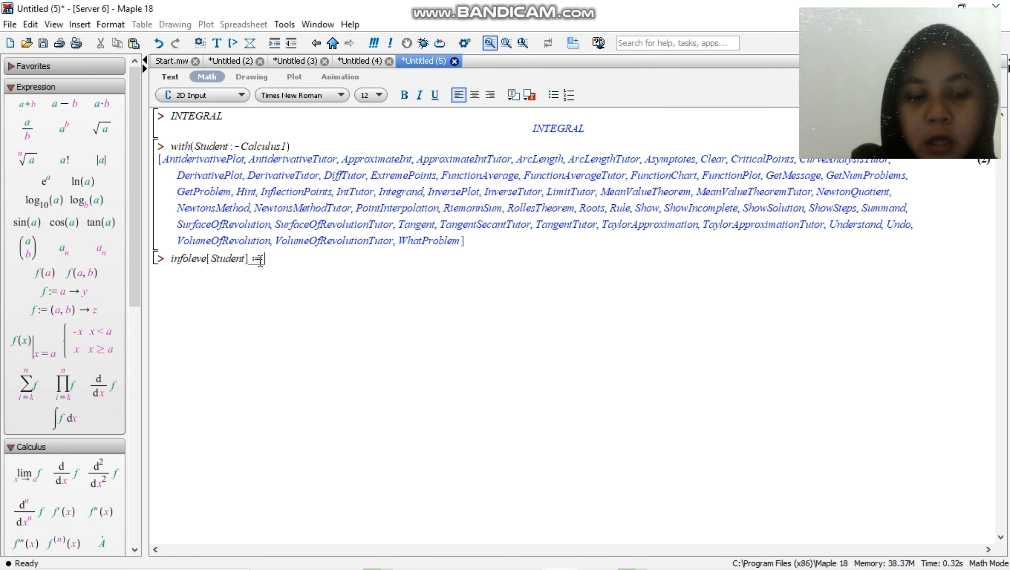
{"action": "type", "text": "1"}
{"action": "key", "text": "Return"}
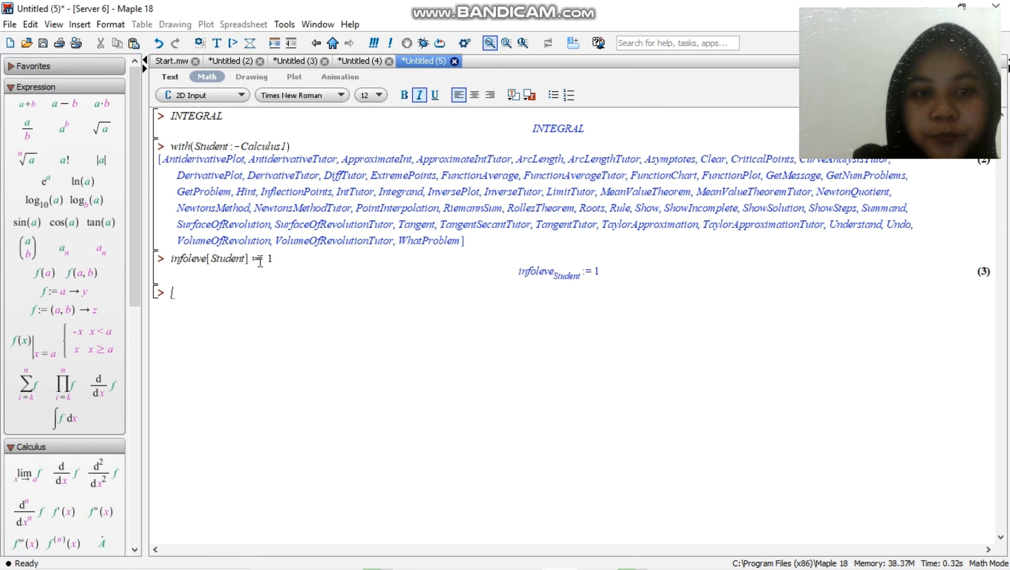
Define the function f := (x) -> 2*x*sin(x) on the next empty input line and execute it
{"action": "key", "text": "Up"}
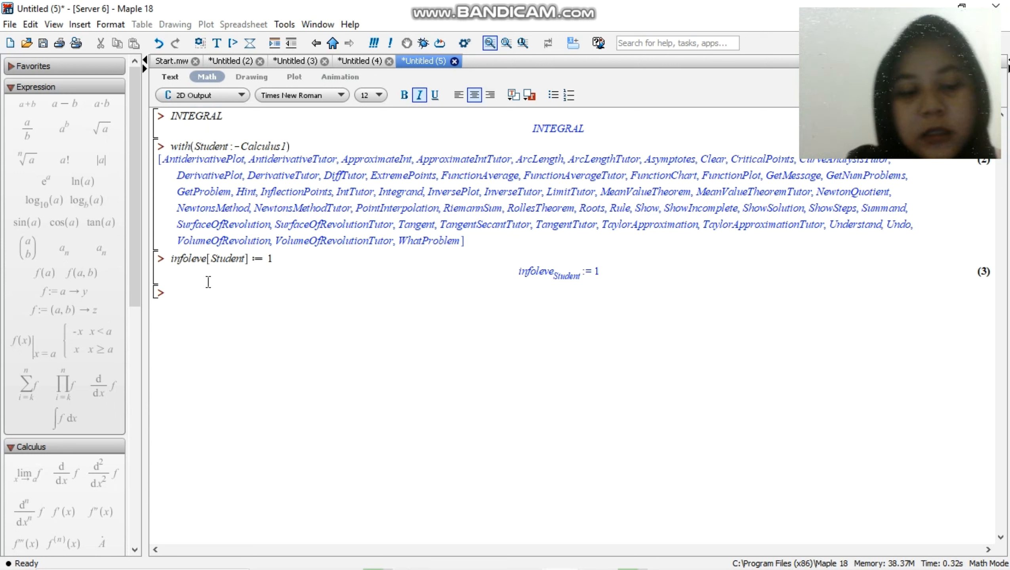
{"action": "left_click", "coordinate": [194, 288]}
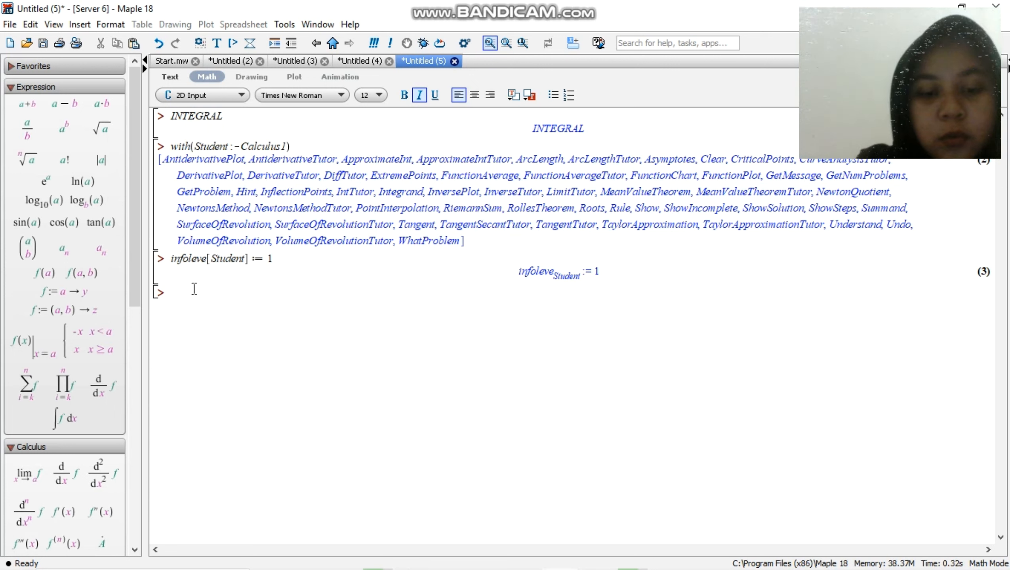
{"action": "type", "text": "f:="}
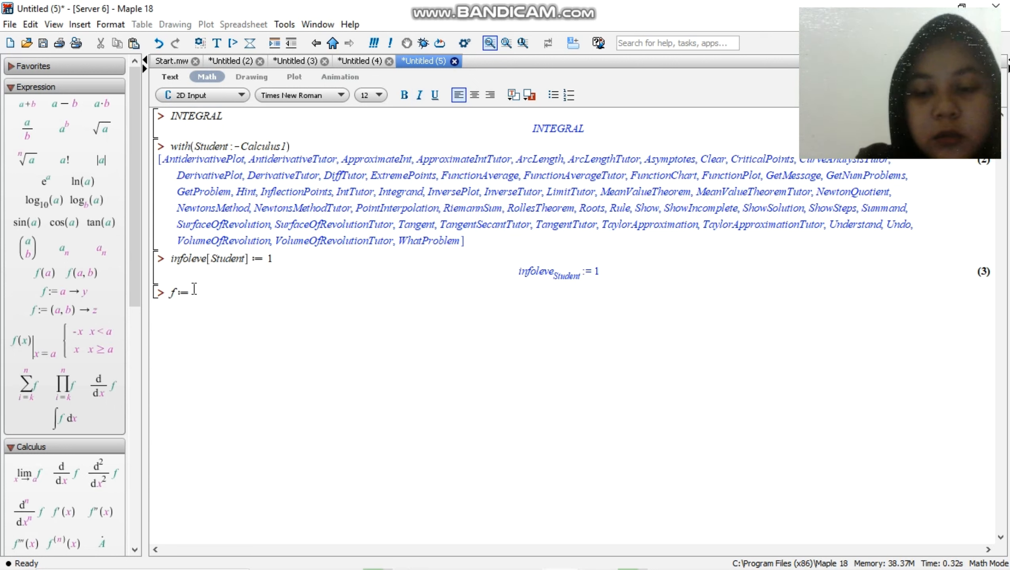
{"action": "type", "text": "("}
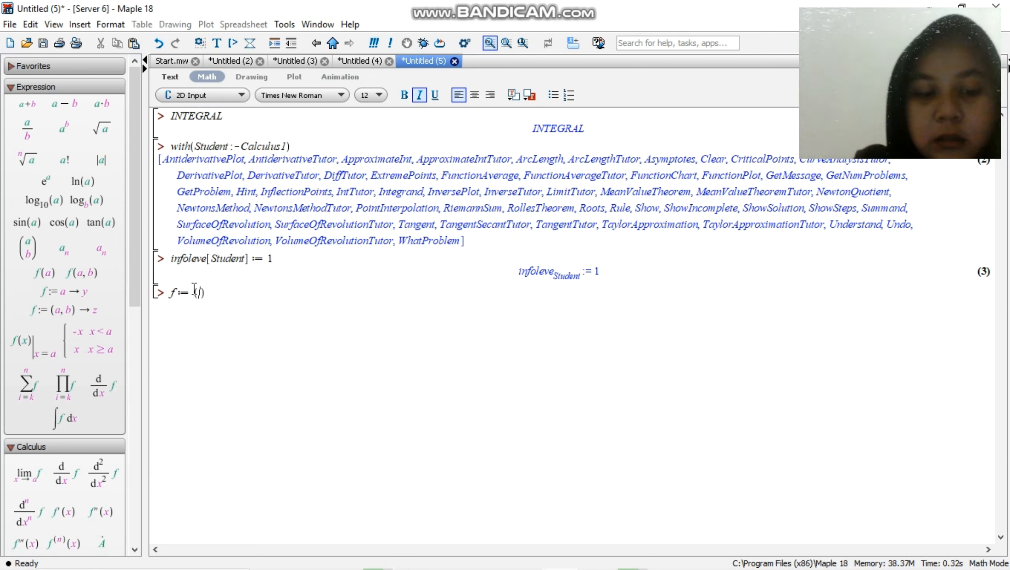
{"action": "type", "text": "x)-"}
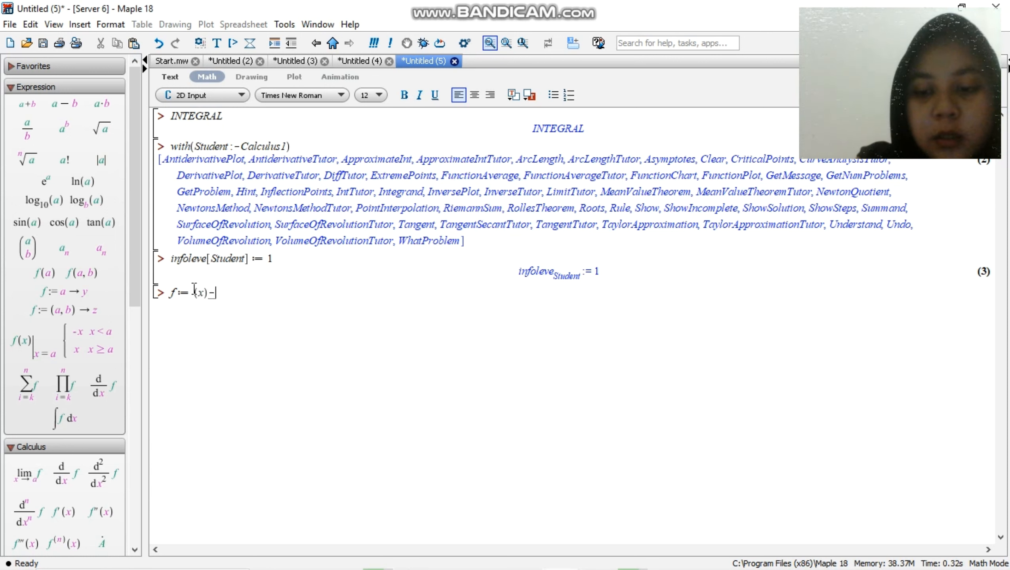
{"action": "type", "text": ">"}
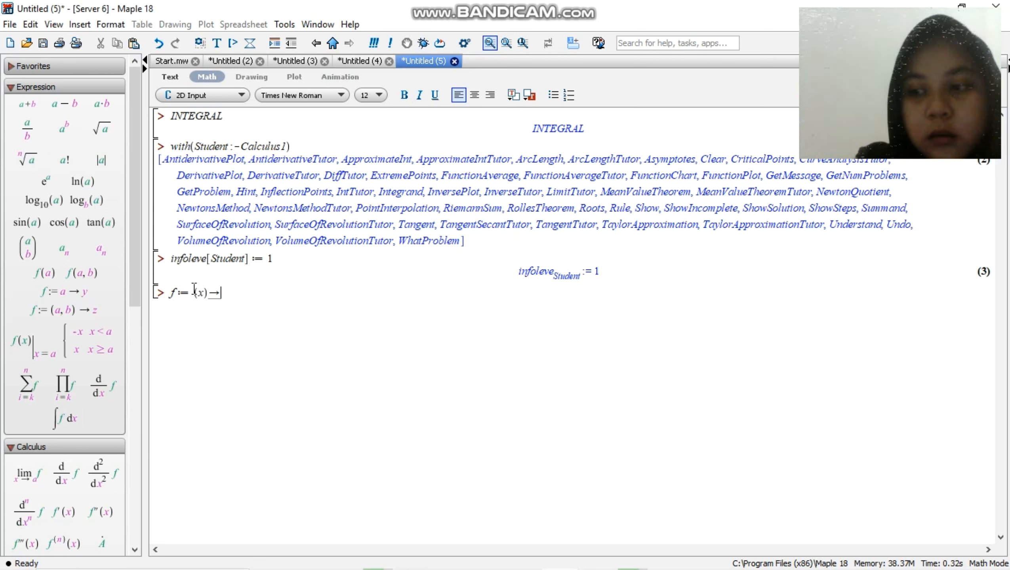
{"action": "type", "text": "2"}
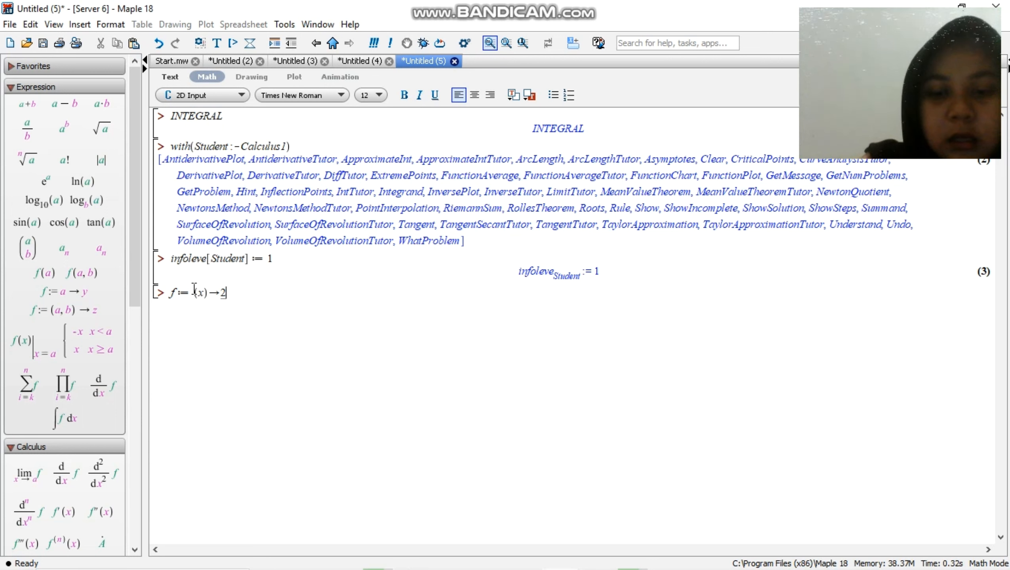
{"action": "type", "text": "*x*si"}
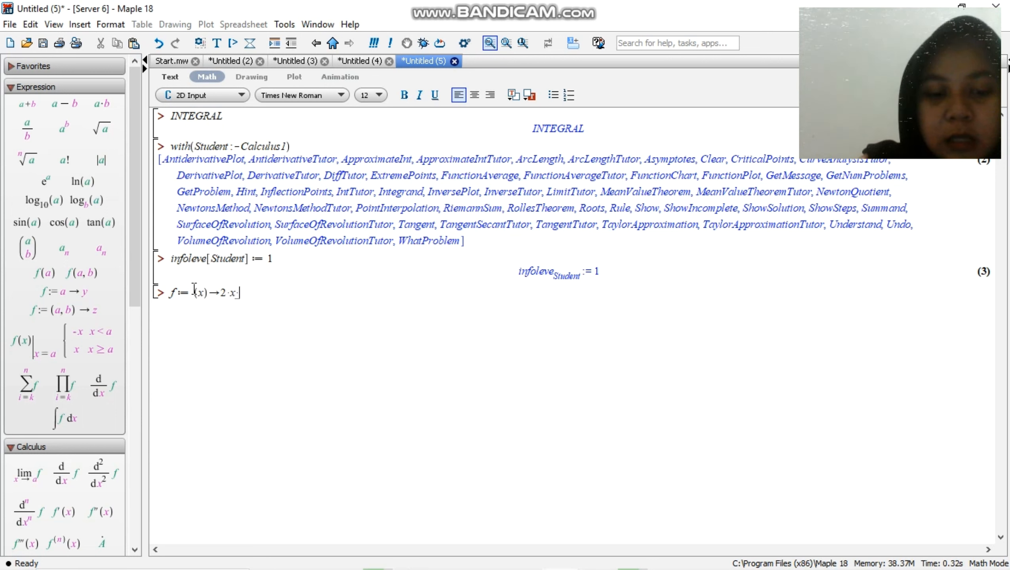
{"action": "type", "text": "n()"}
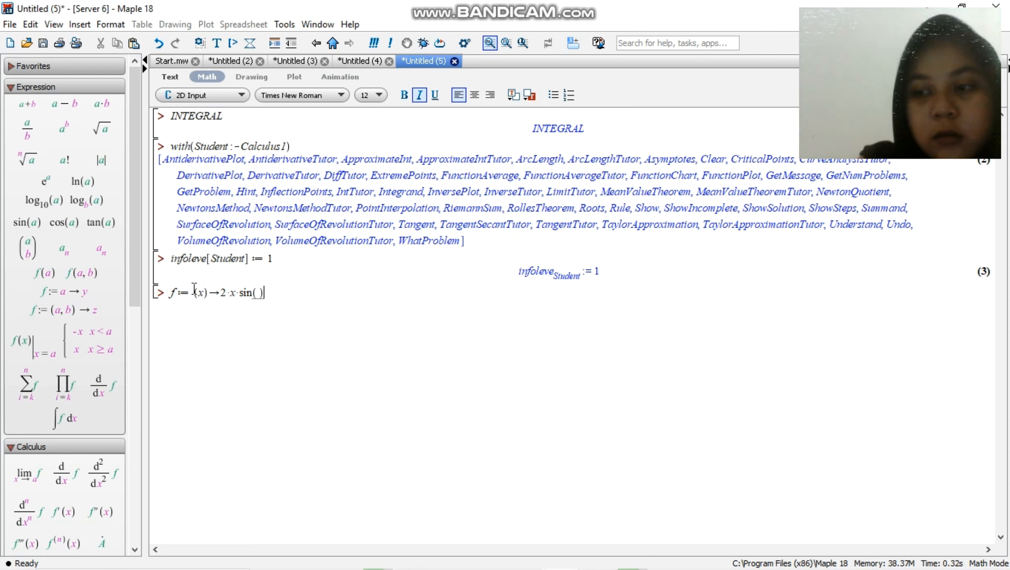
{"action": "key", "text": "Left"}
{"action": "type", "text": "x"}
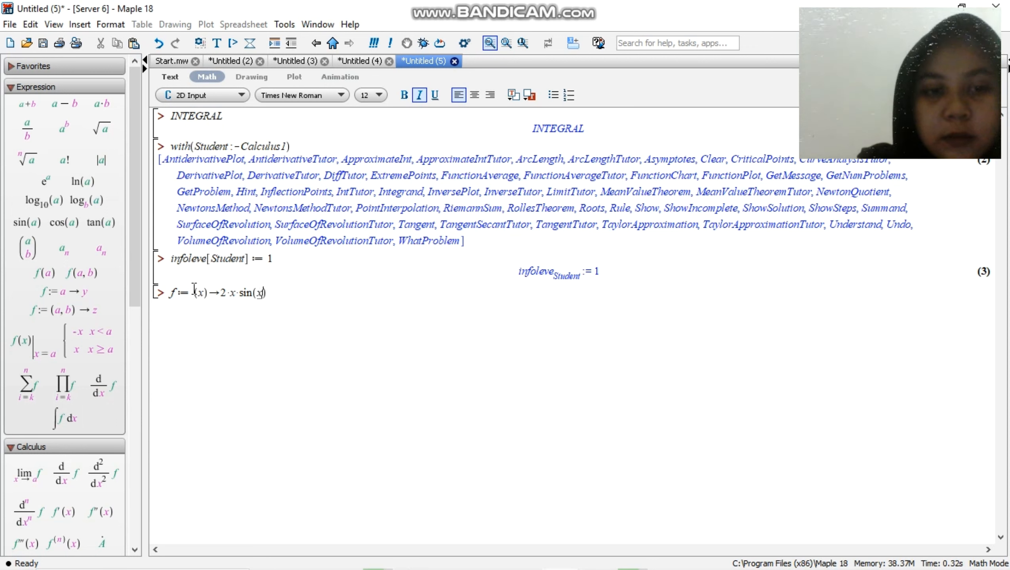
{"action": "key", "text": "Return"}
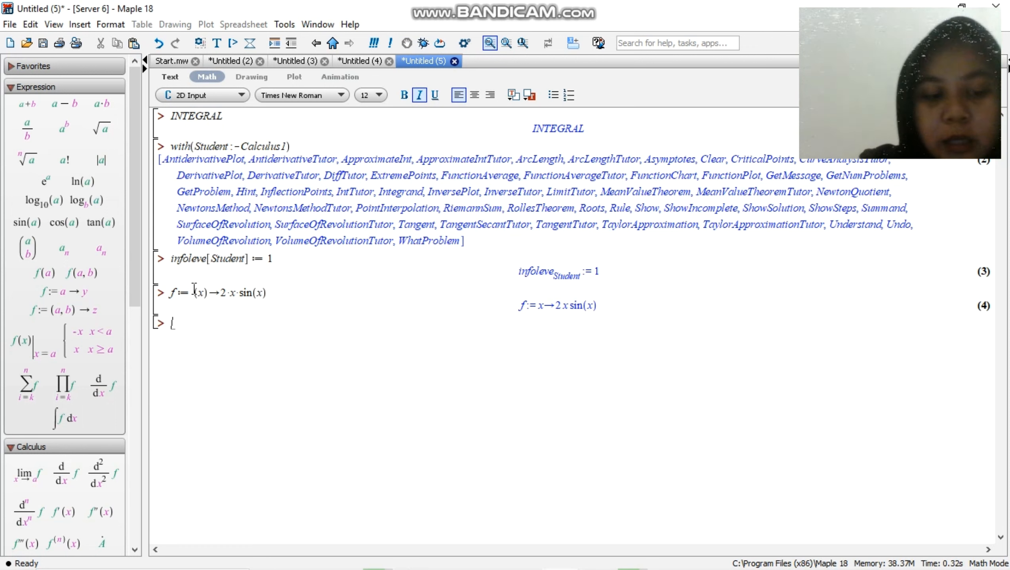
Write the rule name Rule[constantmultiple] on the input line below the function definition
{"action": "type", "text": "Rule"}
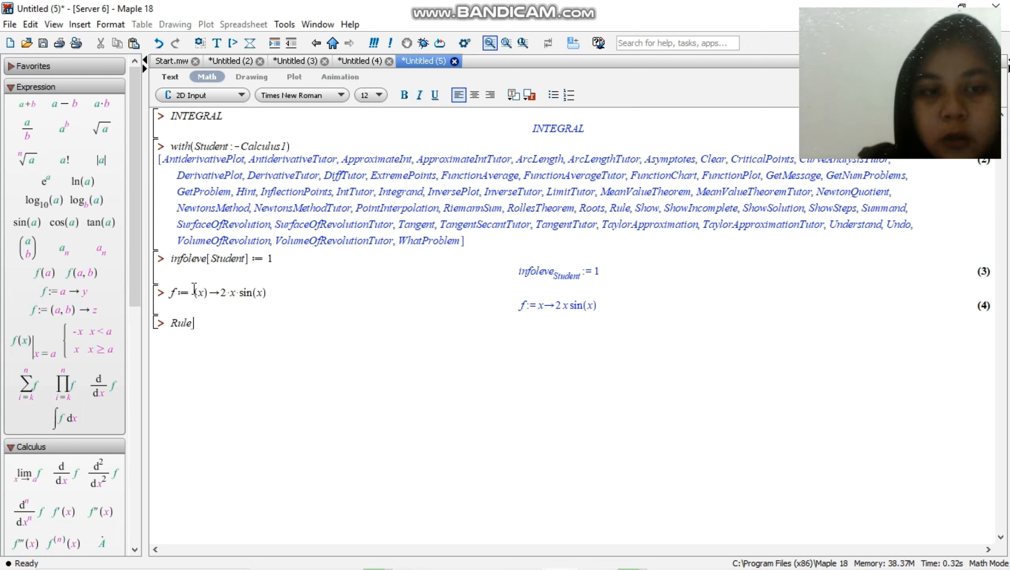
{"action": "type", "text": "["}
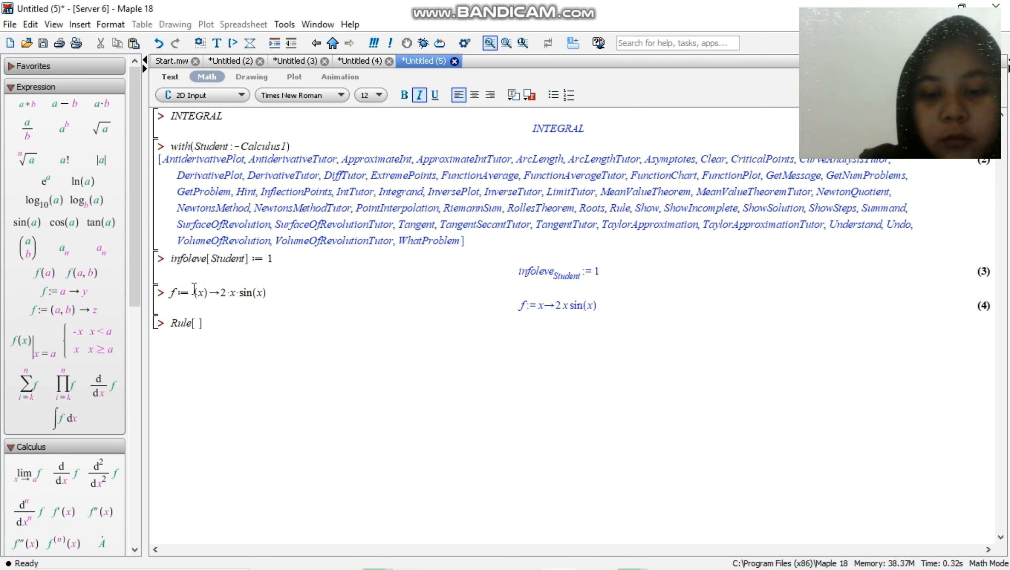
{"action": "type", "text": "sin"}
{"action": "key", "text": "BackSpace"}
{"action": "key", "text": "BackSpace"}
{"action": "key", "text": "BackSpace"}
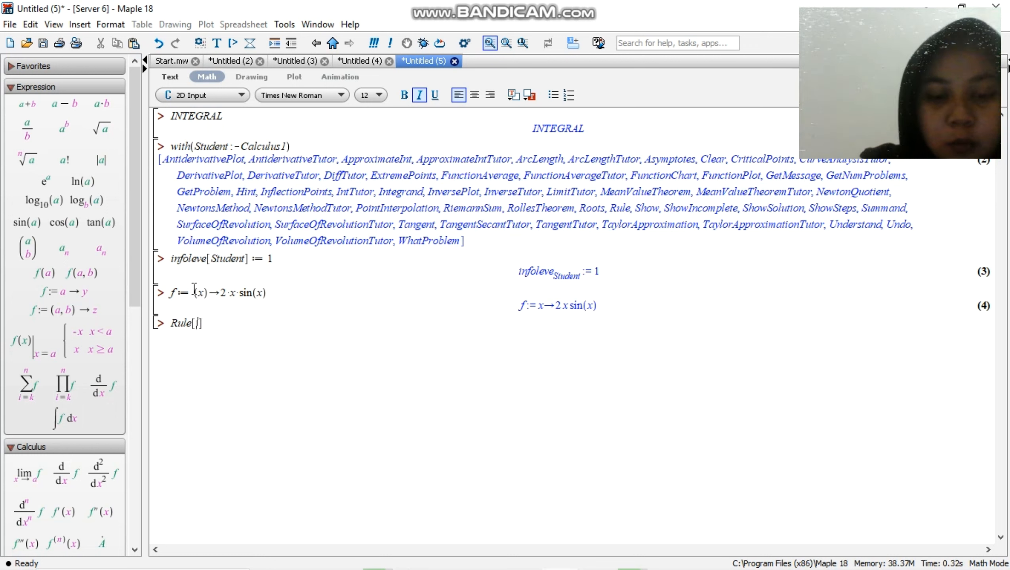
{"action": "type", "text": "c"}
{"action": "type", "text": "osntan"}
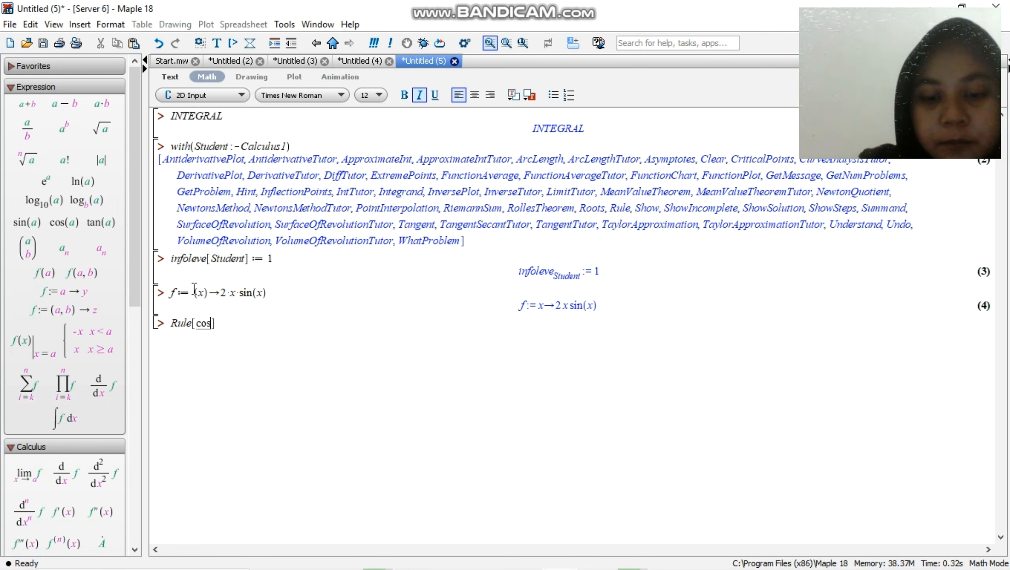
{"action": "key", "text": "BackSpace"}
{"action": "key", "text": "BackSpace"}
{"action": "key", "text": "BackSpace"}
{"action": "key", "text": "BackSpace"}
{"action": "key", "text": "BackSpace"}
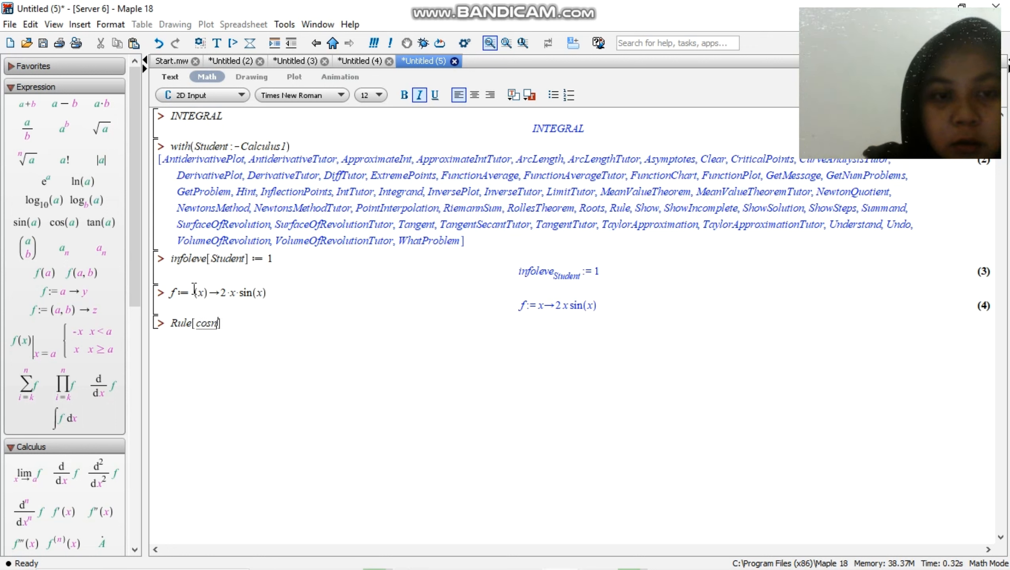
{"action": "type", "text": "nstantm"}
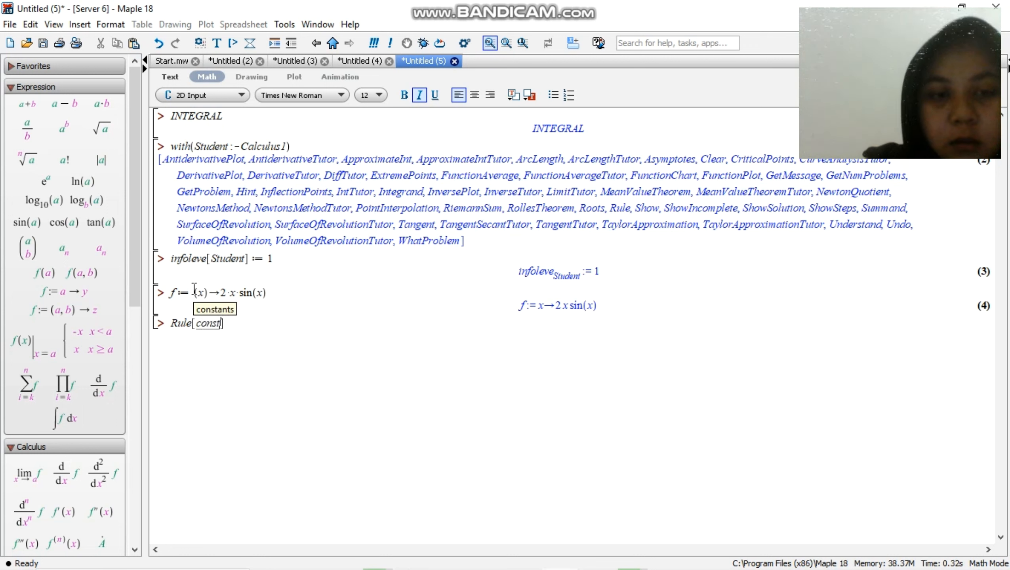
{"action": "type", "text": "ultiple"}
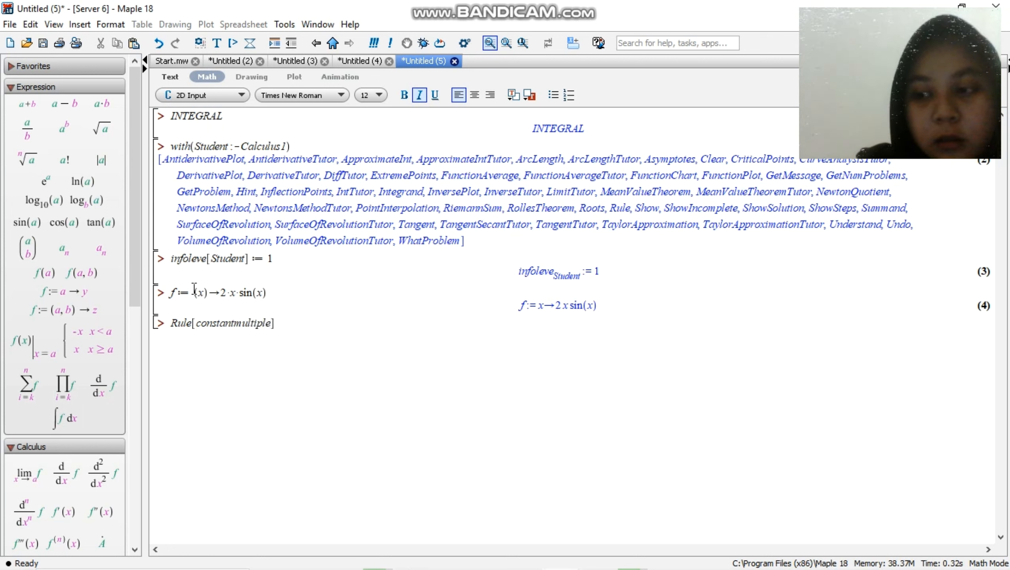
Complete the constant multiple rule line with the argument (Int(f(x), x)); and execute it
{"action": "key", "text": "Right"}
{"action": "type", "text": "("}
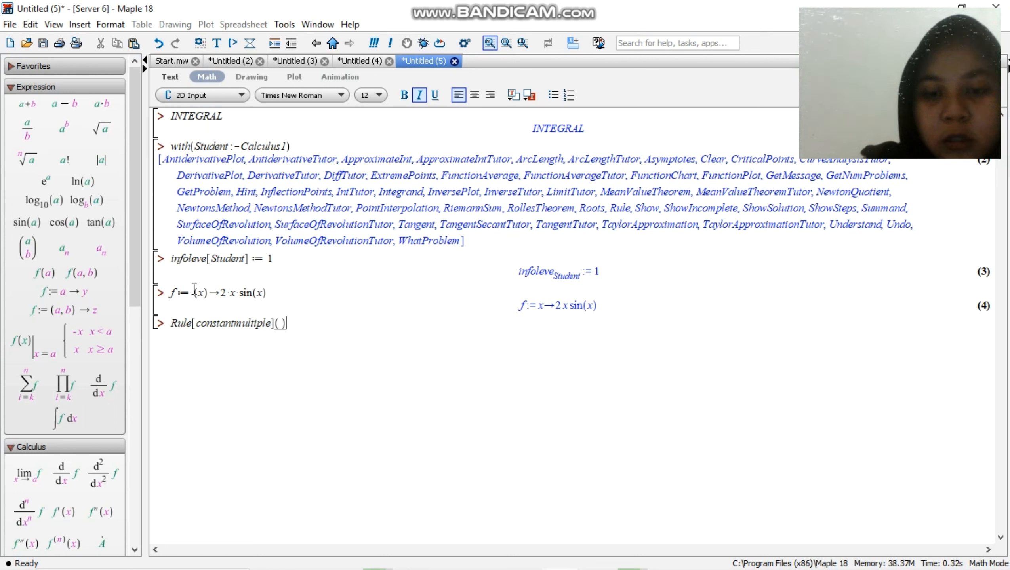
{"action": "type", "text": "Int("}
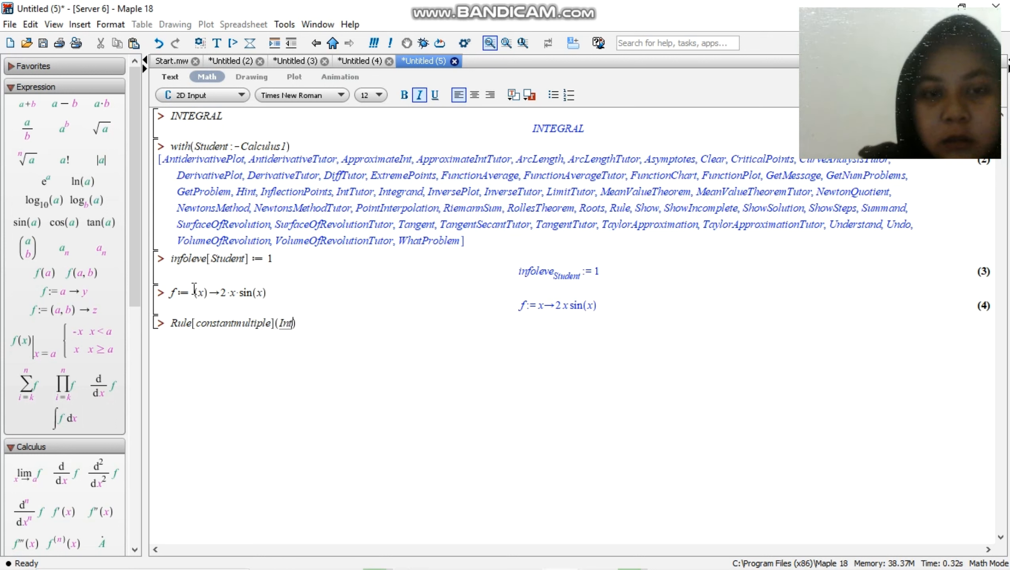
{"action": "key", "text": "Left"}
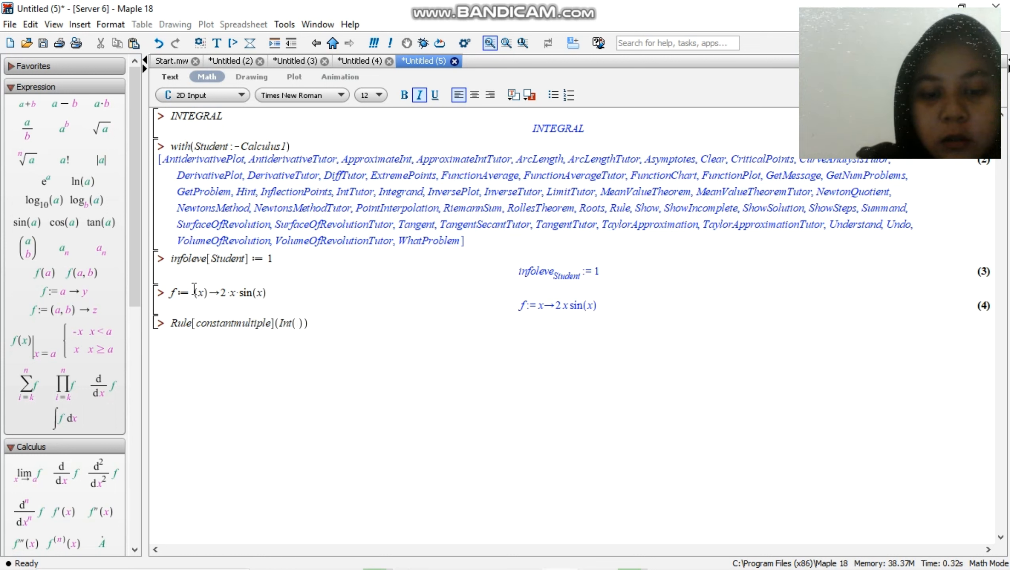
{"action": "type", "text": "f("}
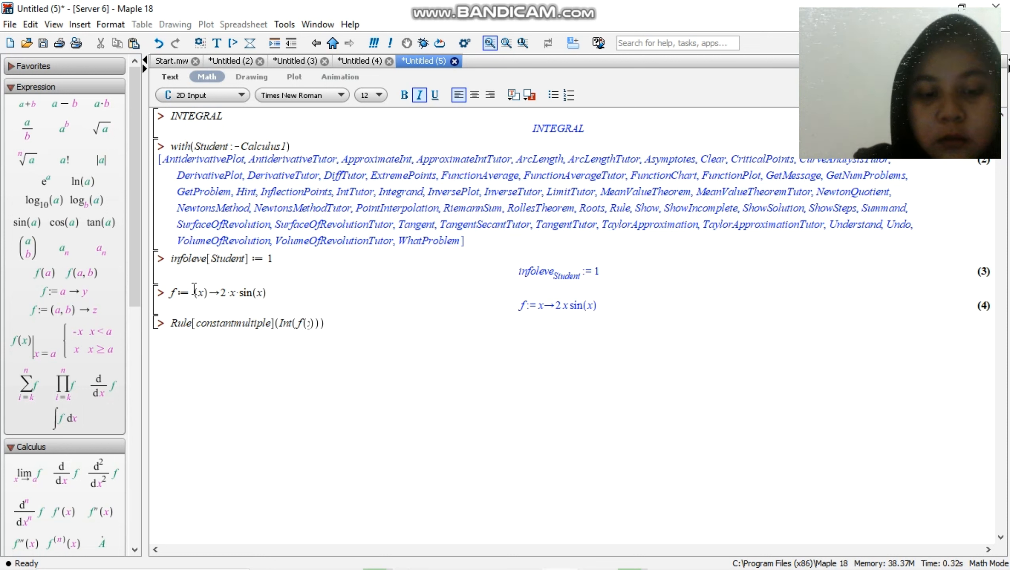
{"action": "type", "text": "x"}
{"action": "key", "text": "Right"}
{"action": "type", "text": ", "}
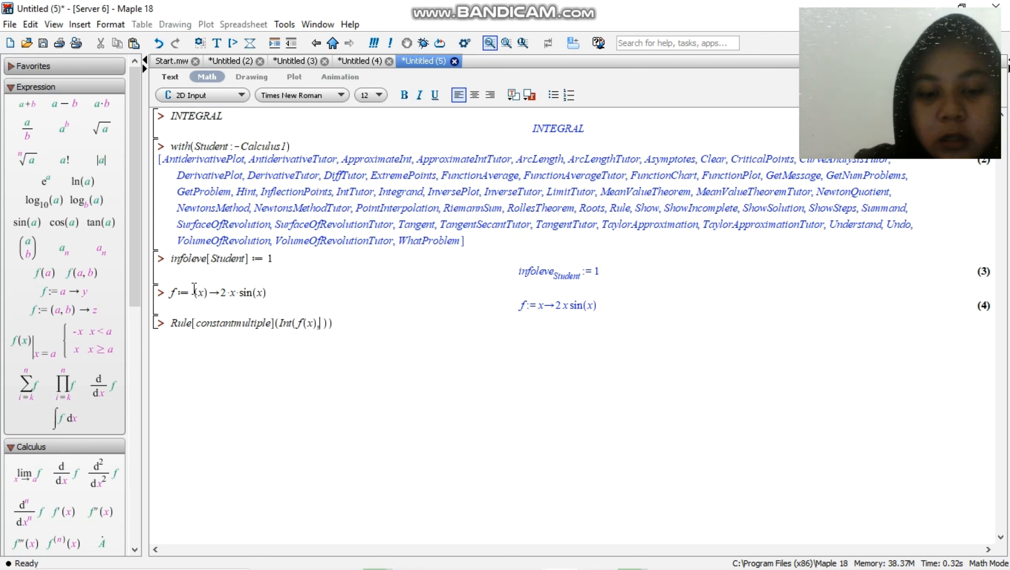
{"action": "type", "text": "x"}
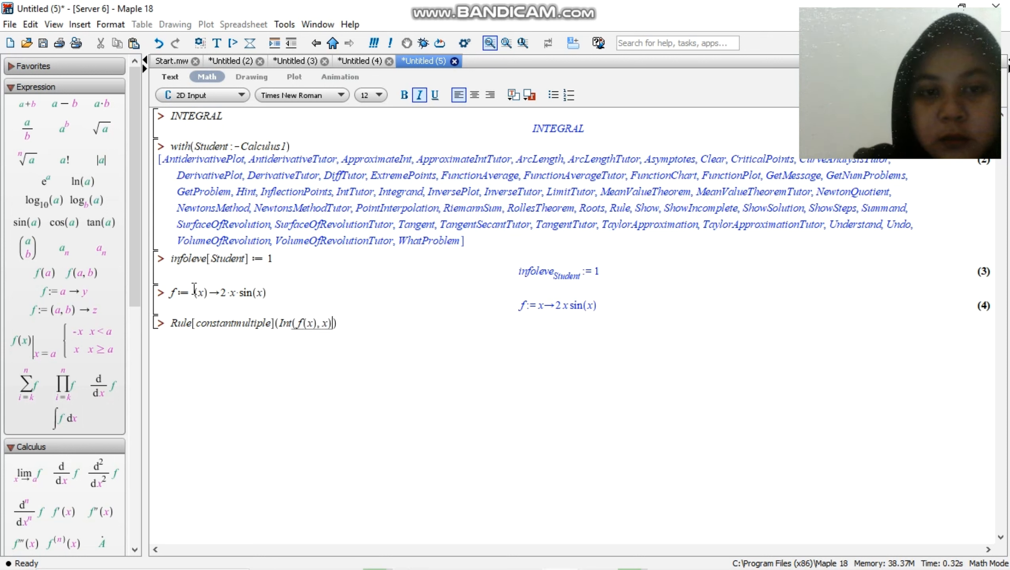
{"action": "key", "text": "Right"}
{"action": "type", "text": ";"}
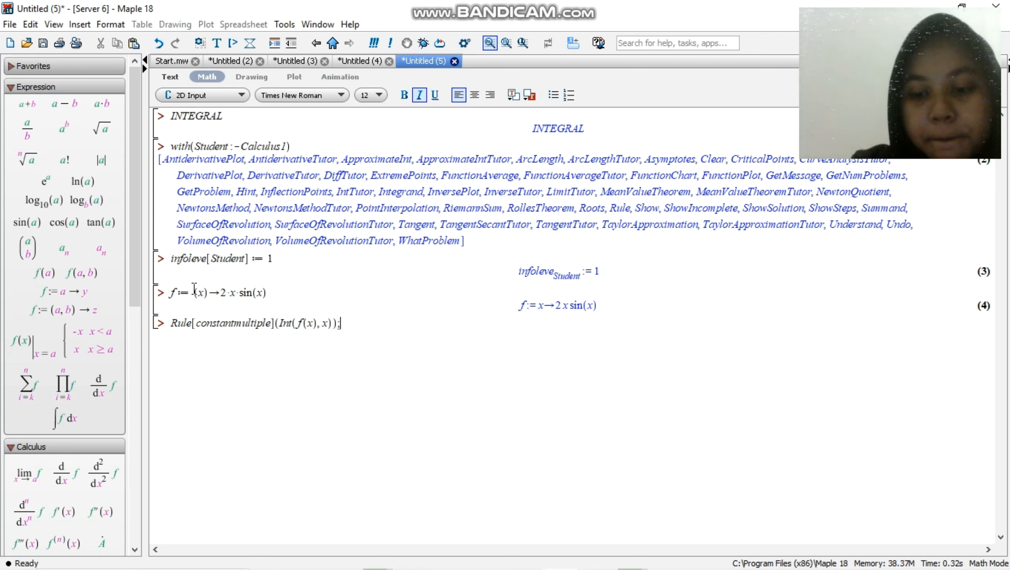
{"action": "key", "text": "Return"}
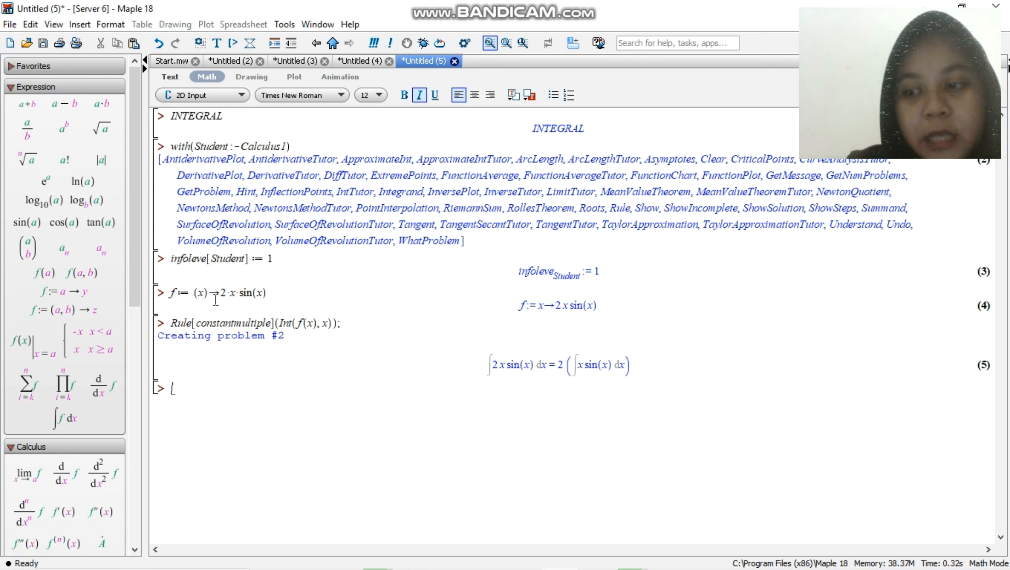
Apply integration by parts to the previous result by entering and executing Rule[parts, x, -cos(x)](%)
{"action": "type", "text": "Rule["}
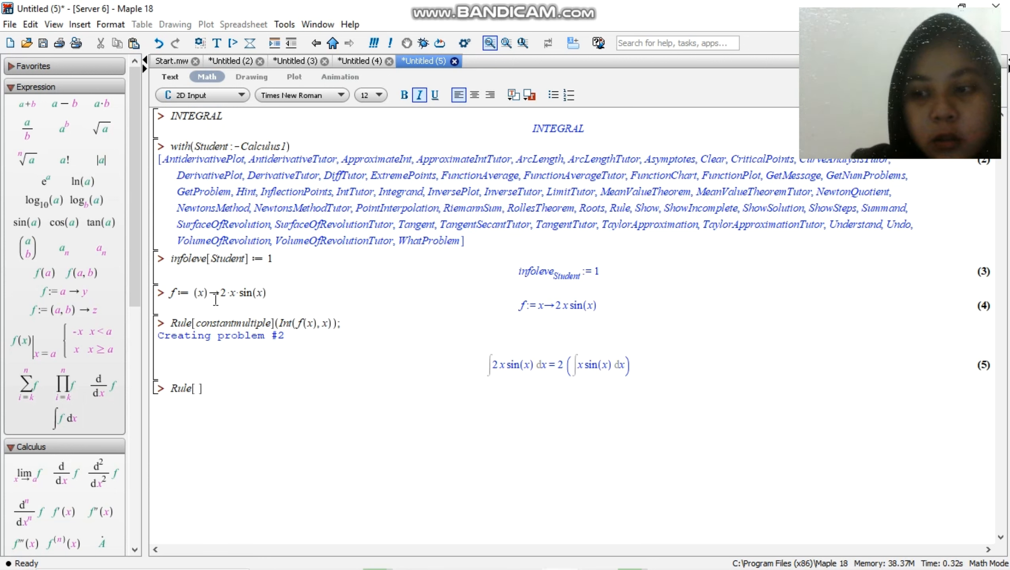
{"action": "type", "text": "parts"}
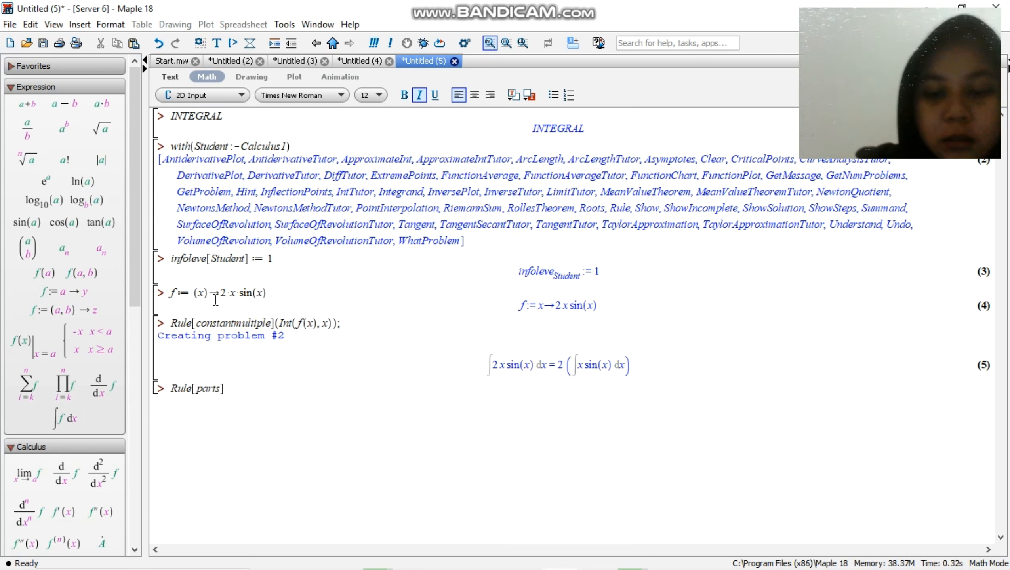
{"action": "type", "text": ", x, -cos"}
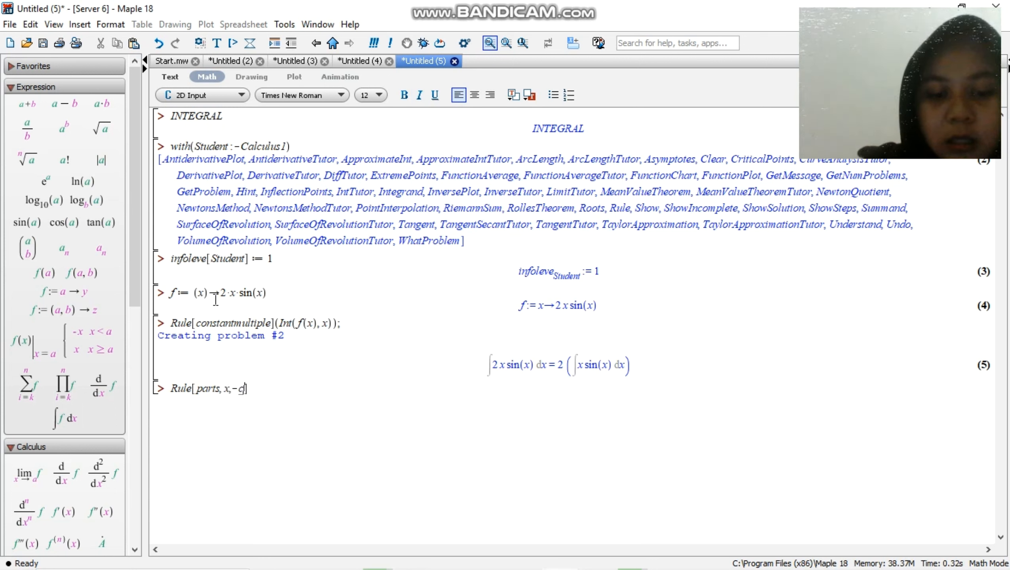
{"action": "type", "text": "("}
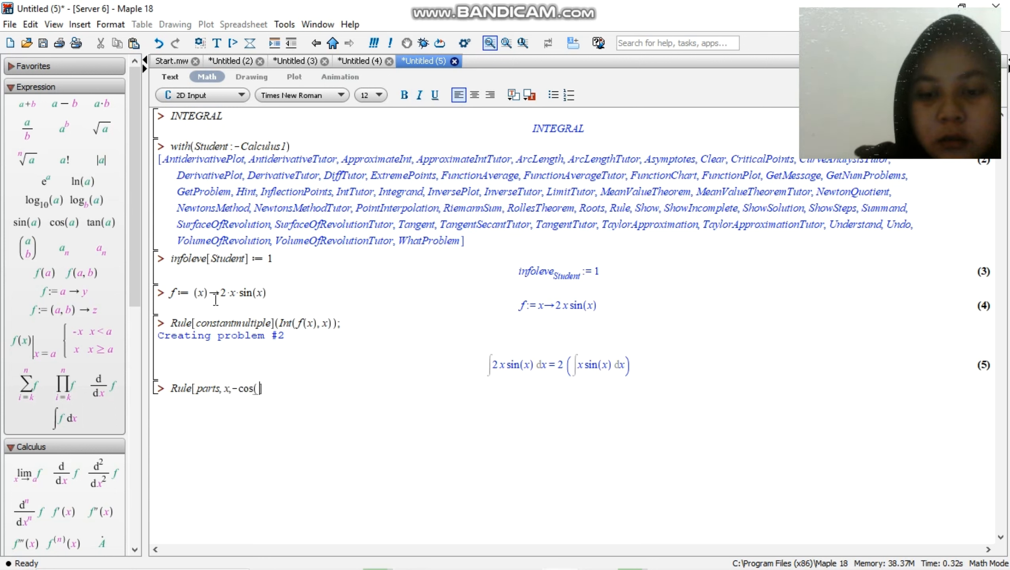
{"action": "type", "text": "x)]"}
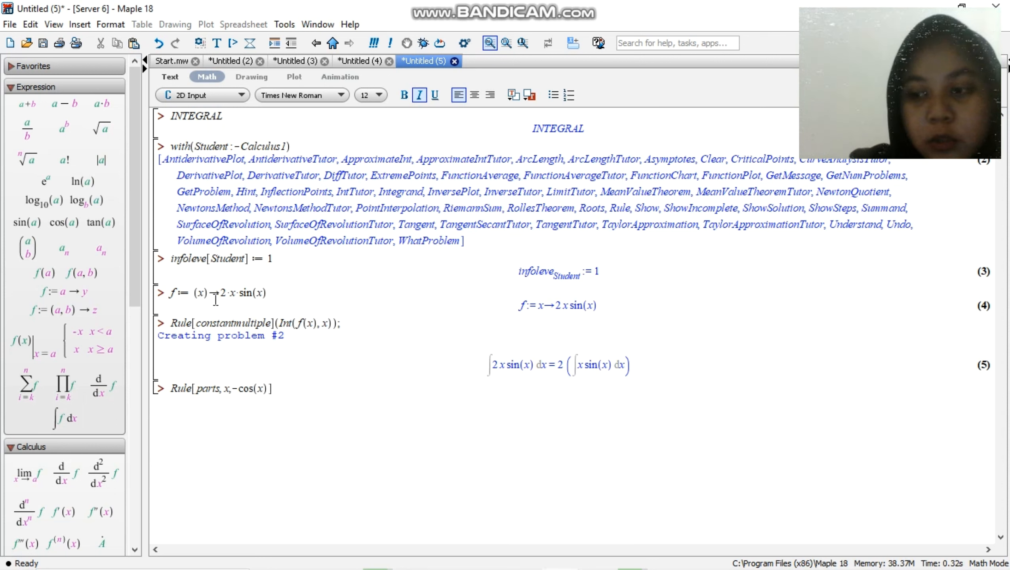
{"action": "type", "text": "("}
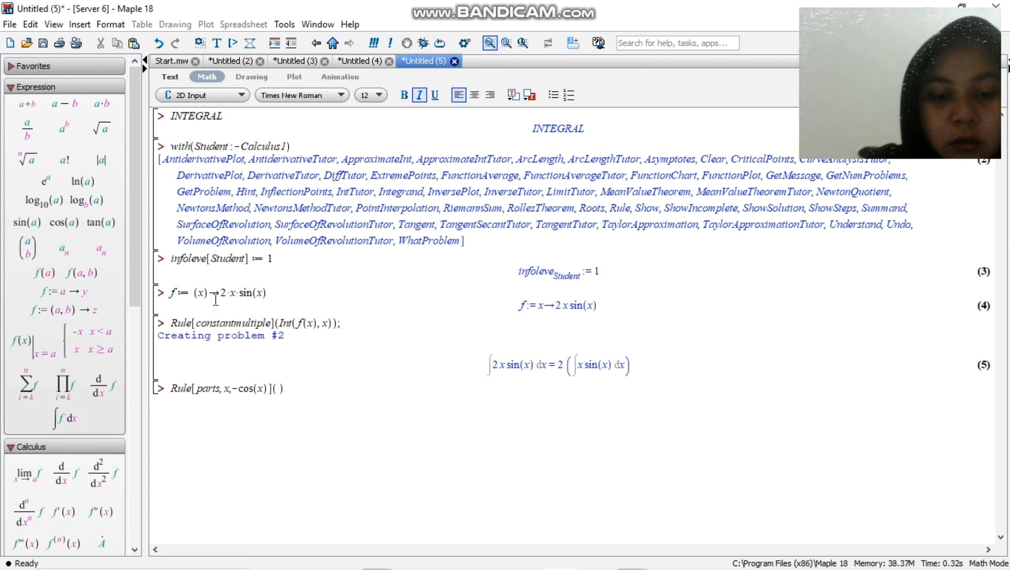
{"action": "type", "text": "%"}
{"action": "key", "text": "Return"}
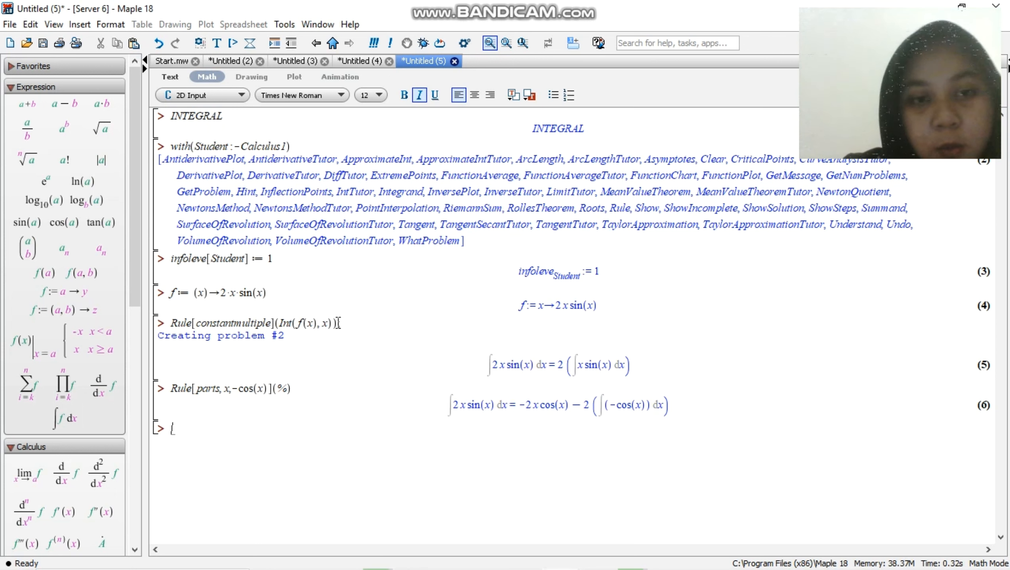
Copy Rule[constantmultiple] from the earlier line to the empty input line, add the argument (%) and execute it
{"action": "left_click_drag", "start_coordinate": [275, 323], "coordinate": [172, 324]}
{"action": "key", "text": "ctrl+c"}
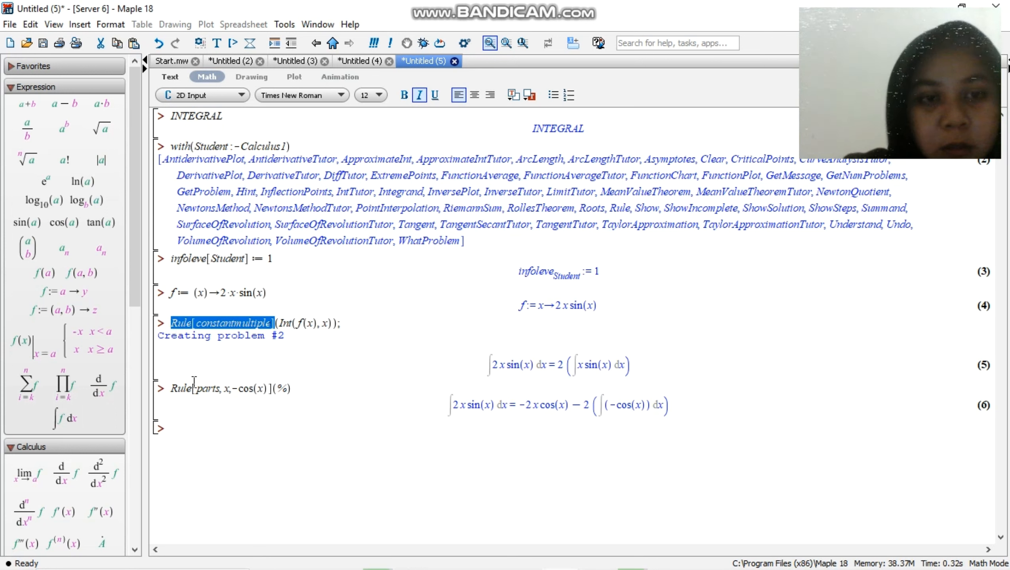
{"action": "left_click", "coordinate": [204, 429]}
{"action": "key", "text": "ctrl+v"}
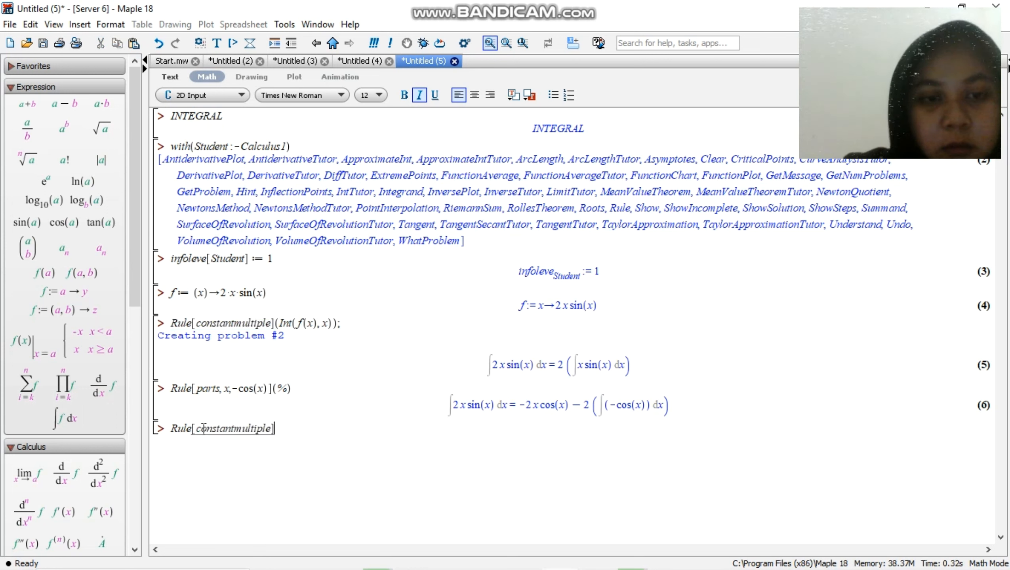
{"action": "type", "text": "()"}
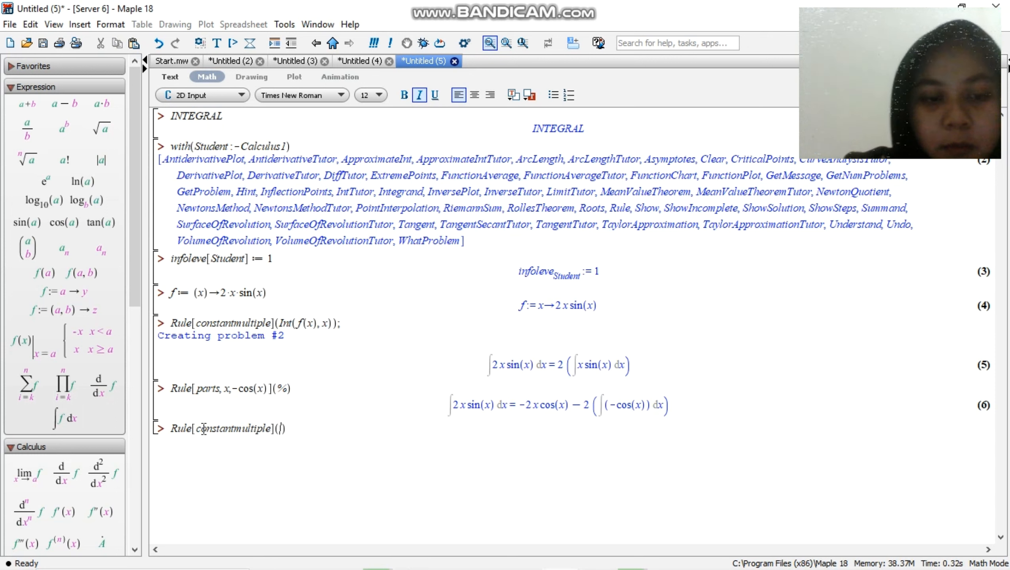
{"action": "type", "text": "%"}
{"action": "key", "text": "Return"}
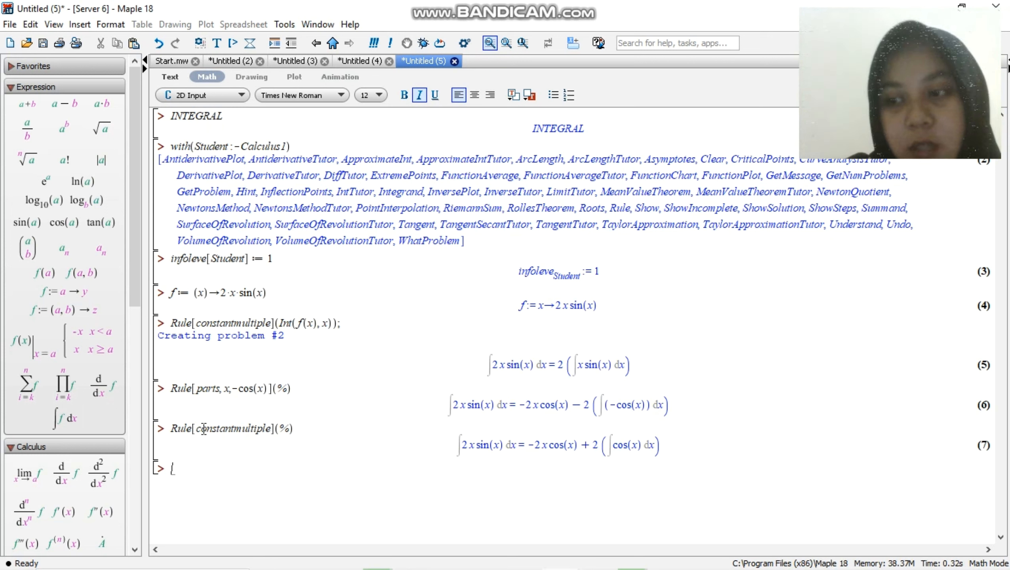
Apply the cosine rule to the previous result by entering and executing Rule[cos](%)
{"action": "type", "text": "RUle["}
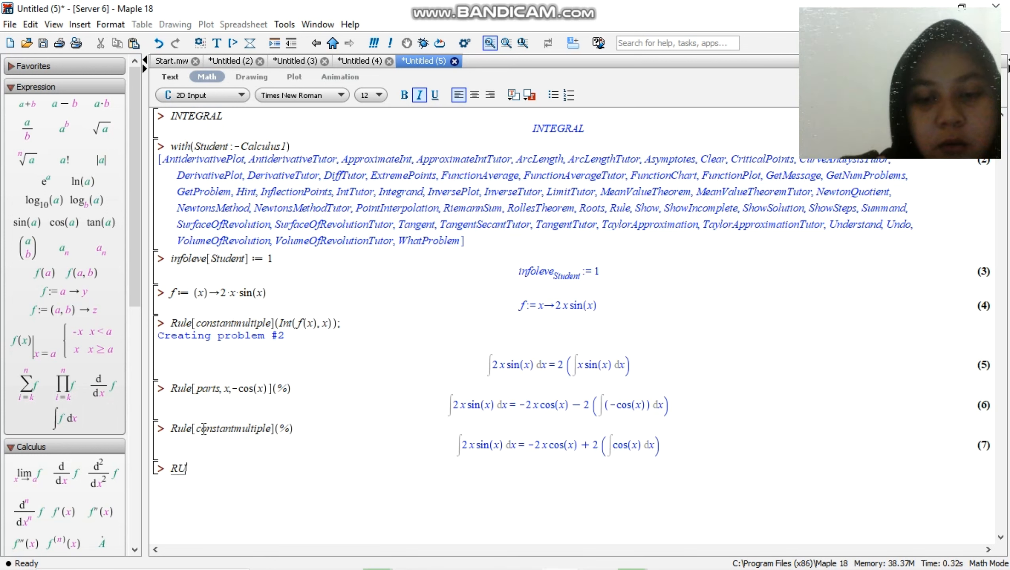
{"action": "key", "text": "BackSpace"}
{"action": "key", "text": "BackSpace"}
{"action": "key", "text": "BackSpace"}
{"action": "key", "text": "BackSpace"}
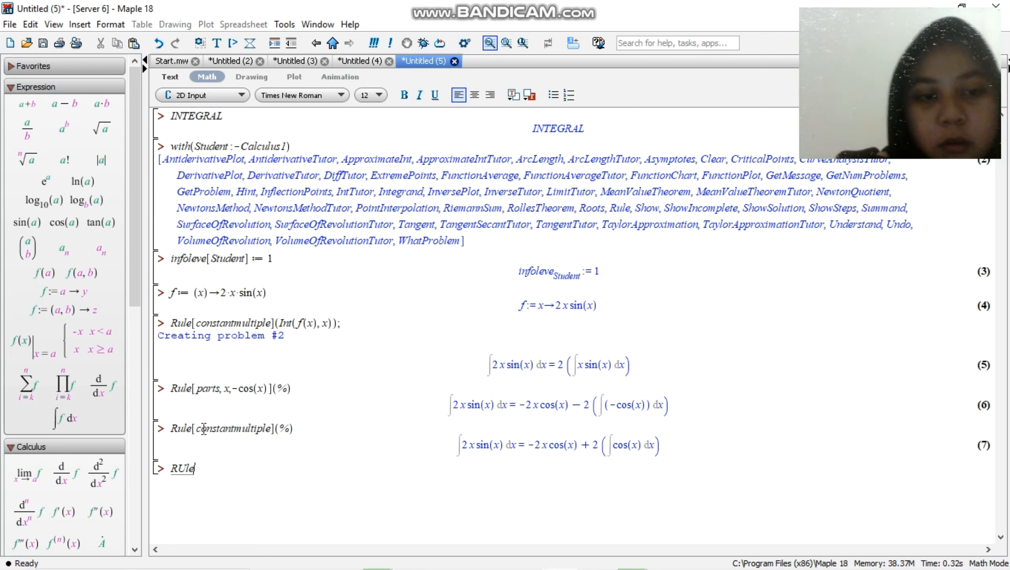
{"action": "type", "text": "ule["}
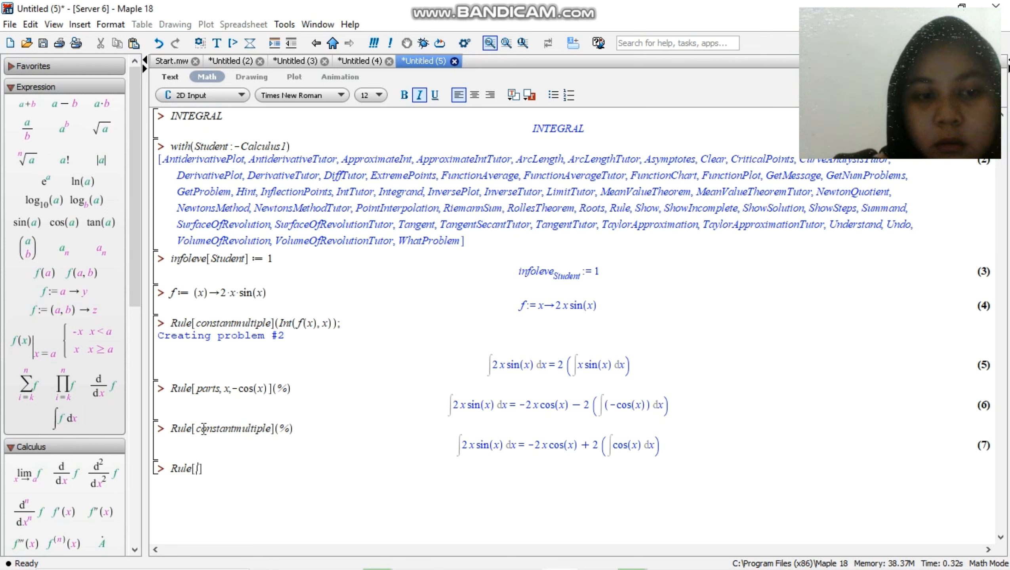
{"action": "type", "text": "cos]()"}
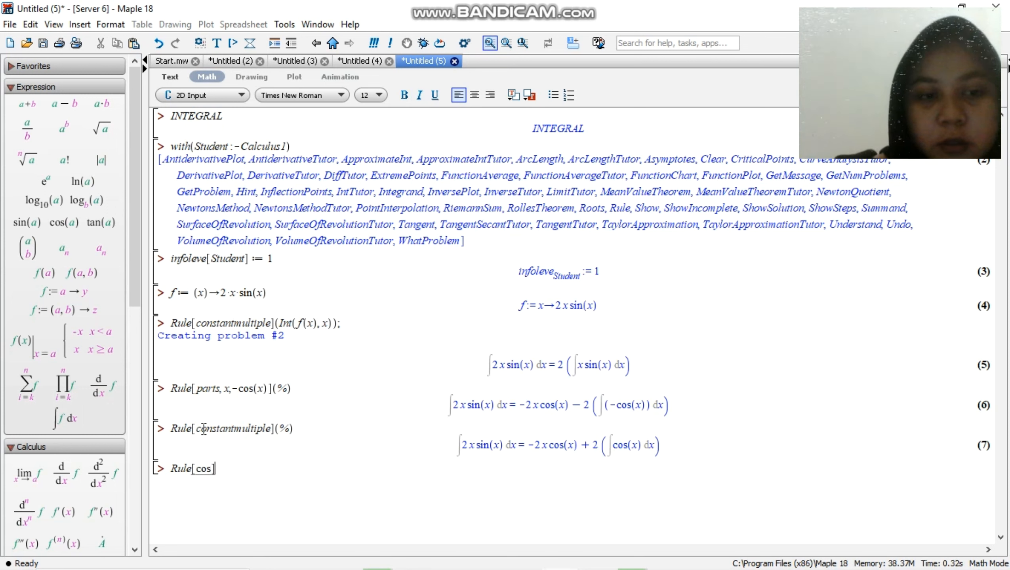
{"action": "key", "text": "Left"}
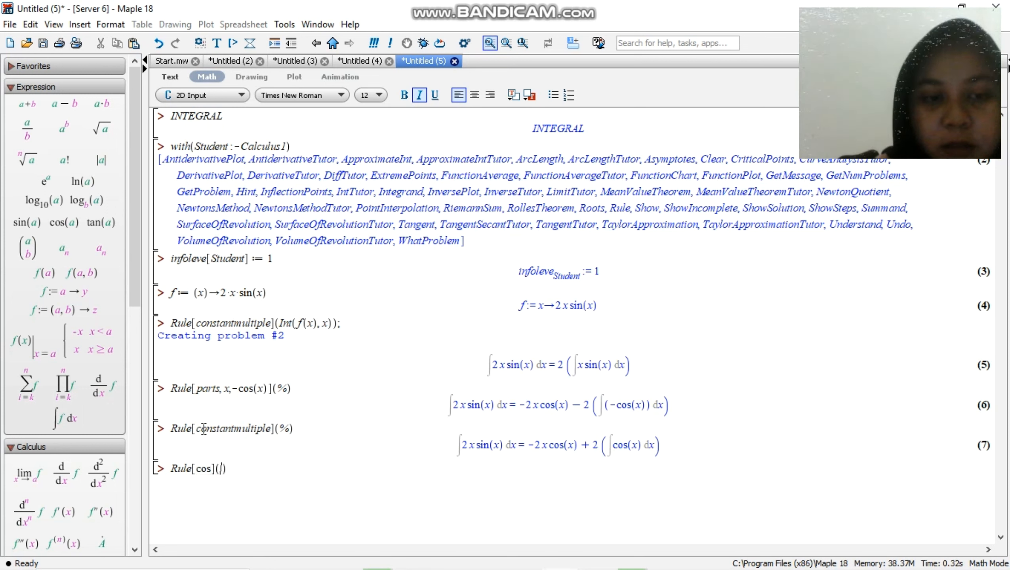
{"action": "type", "text": "%"}
{"action": "key", "text": "Return"}
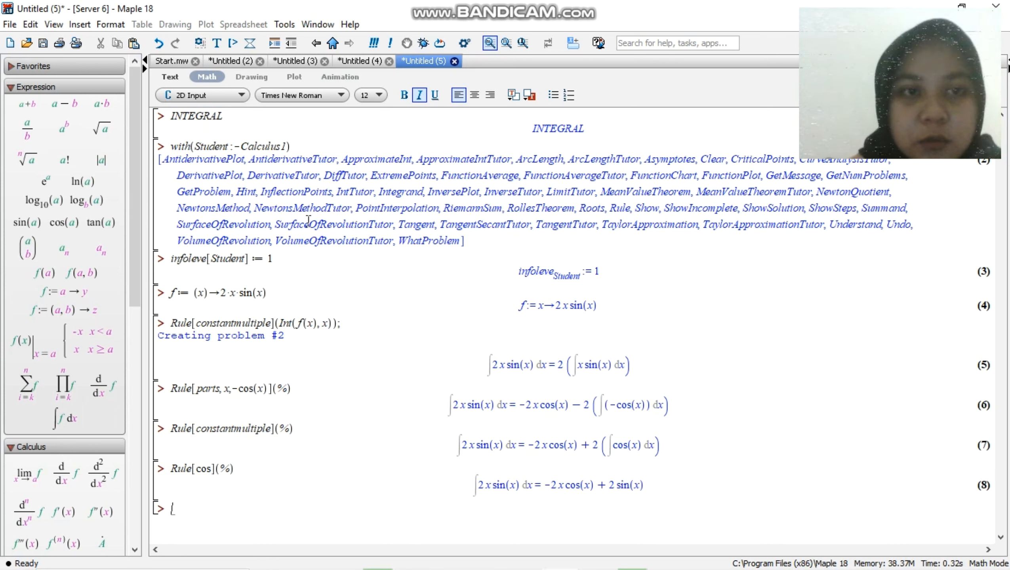
Copy the with(Student:-Calculus1) command to the empty line at the end of the worksheet and execute it
{"action": "left_click_drag", "start_coordinate": [301, 138], "coordinate": [171, 142]}
{"action": "key", "text": "ctrl+c"}
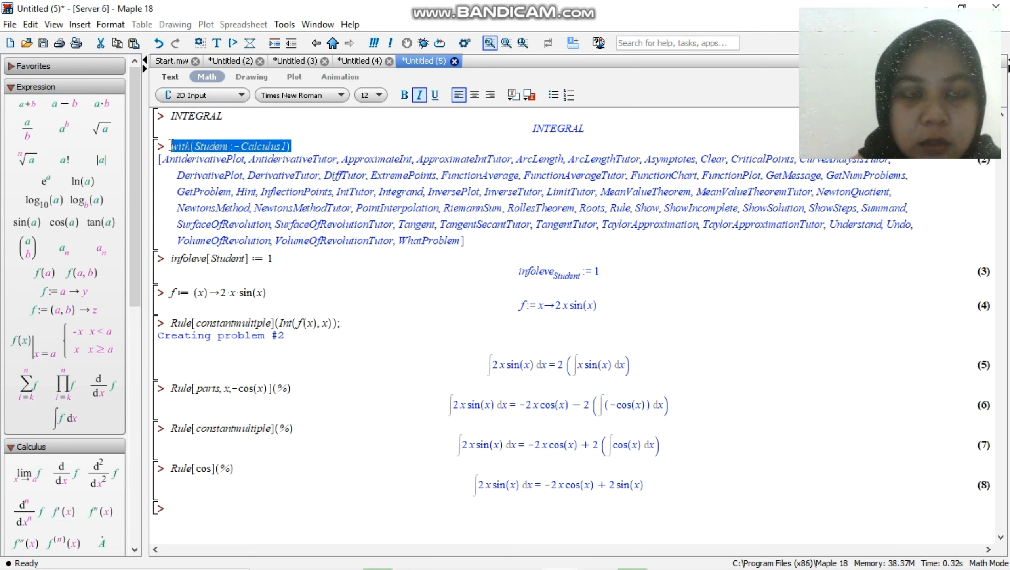
{"action": "left_click", "coordinate": [190, 508]}
{"action": "key", "text": "ctrl+v"}
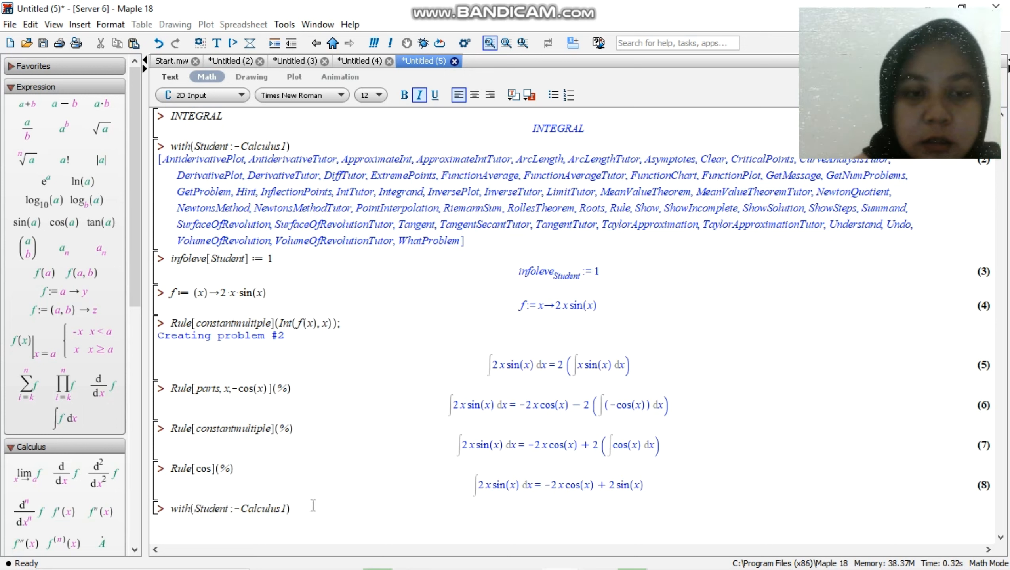
{"action": "key", "text": "Return"}
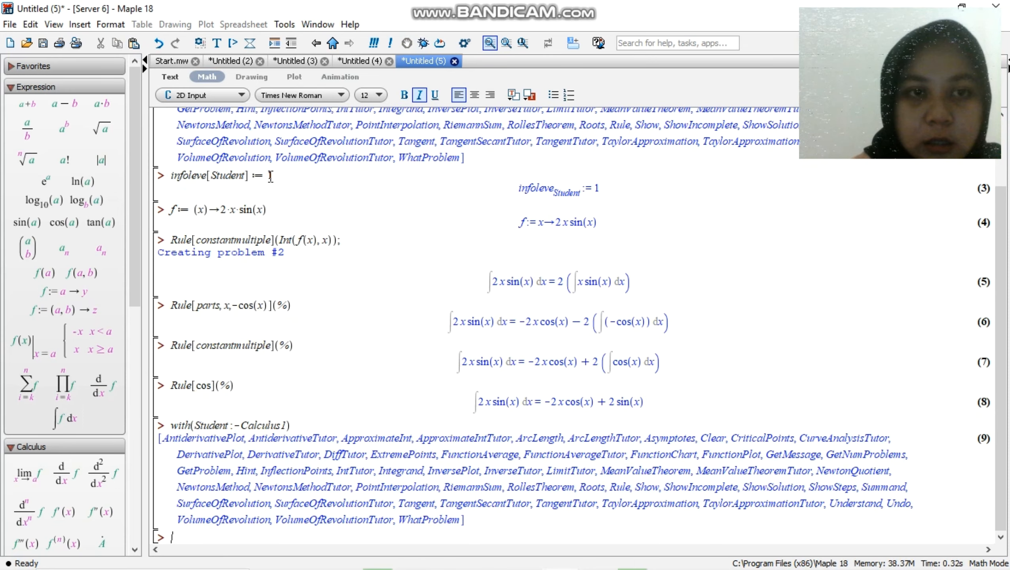
Copy the infoleve[Student] := 1 assignment to the line below the reloaded Calculus1 package and execute it
{"action": "left_click_drag", "start_coordinate": [276, 176], "coordinate": [150, 173]}
{"action": "key", "text": "ctrl+c"}
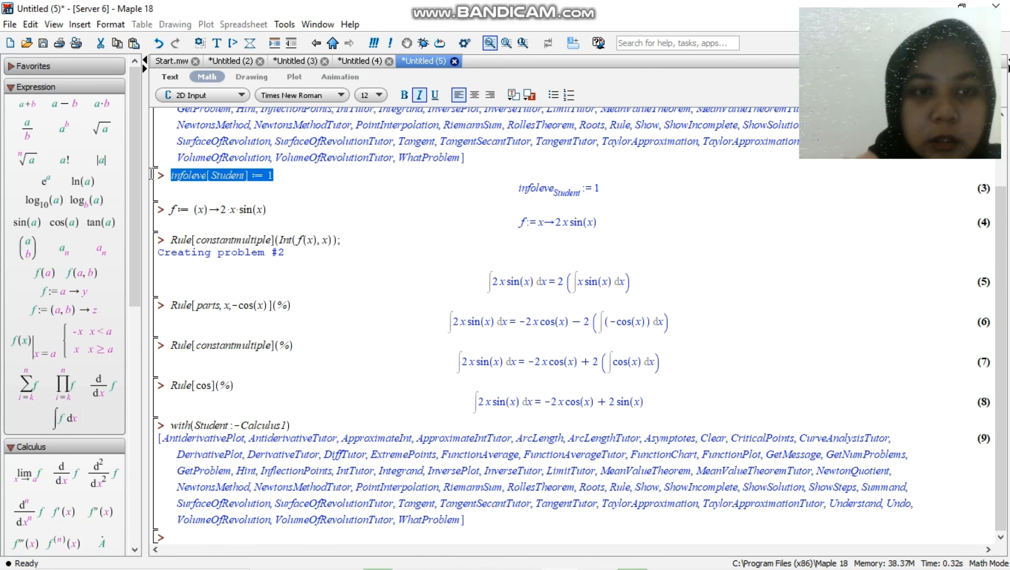
{"action": "left_click", "coordinate": [194, 537]}
{"action": "type", "text": "v"}
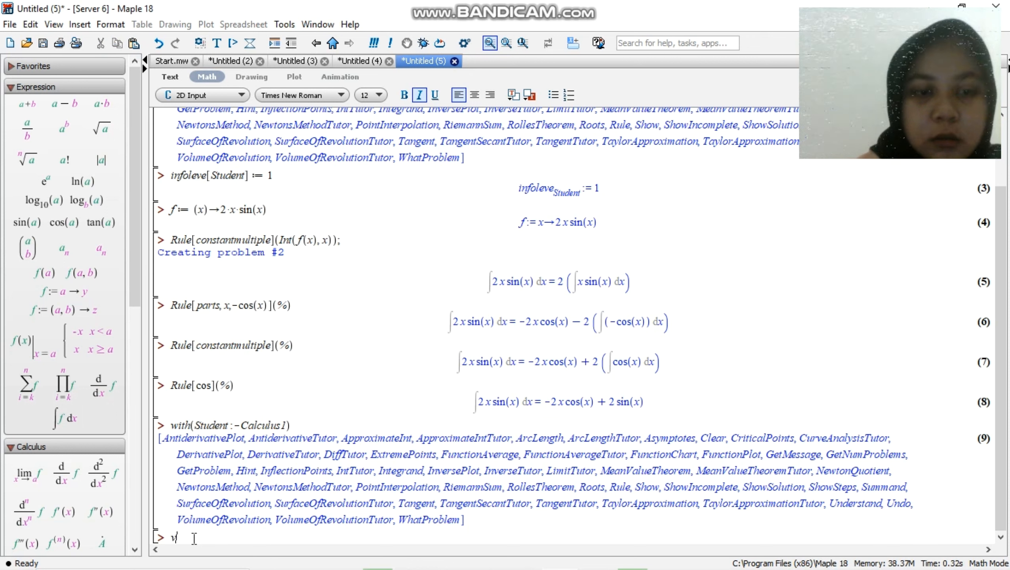
{"action": "key", "text": "BackSpace"}
{"action": "key", "text": "ctrl+v"}
{"action": "key", "text": "Return"}
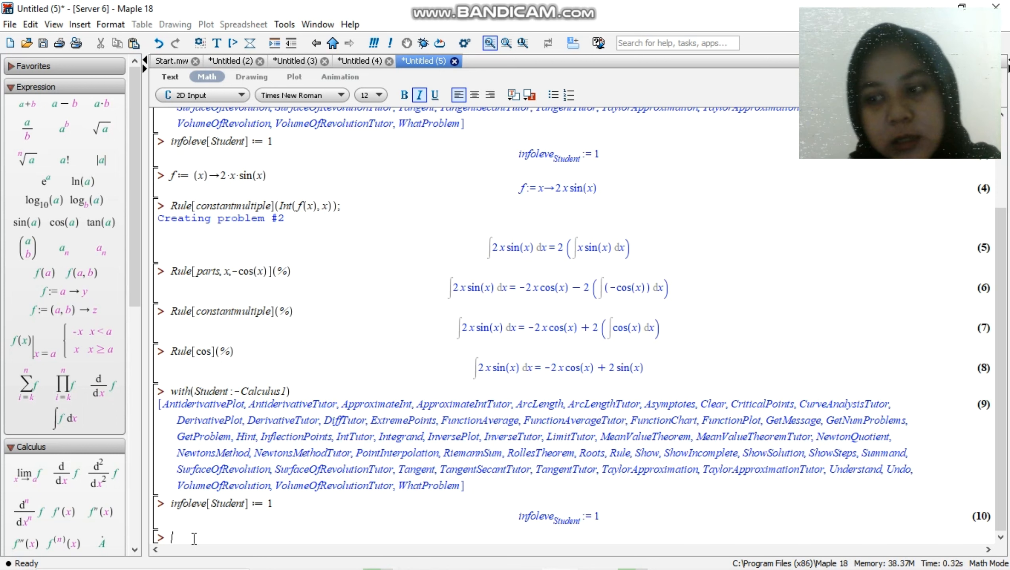
Begin a new function definition on the empty input line with f := (x)->
{"action": "type", "text": "f:"}
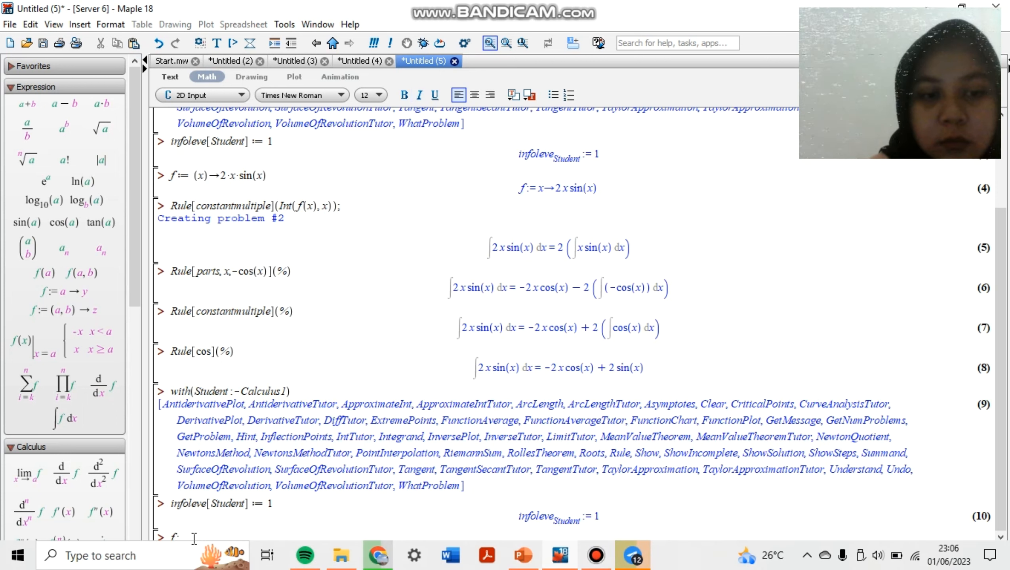
{"action": "left_click", "coordinate": [287, 514]}
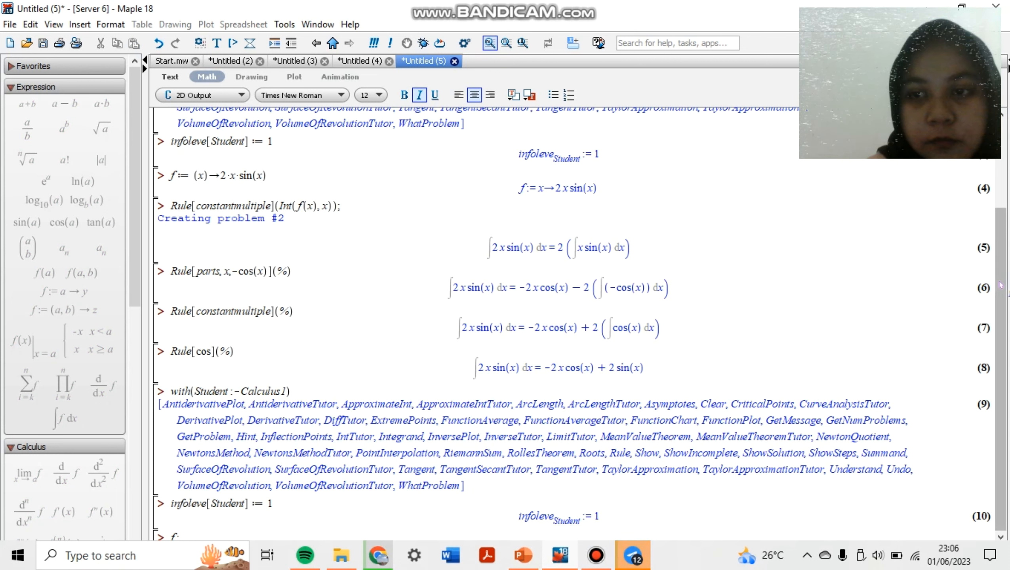
{"action": "left_click", "coordinate": [243, 532]}
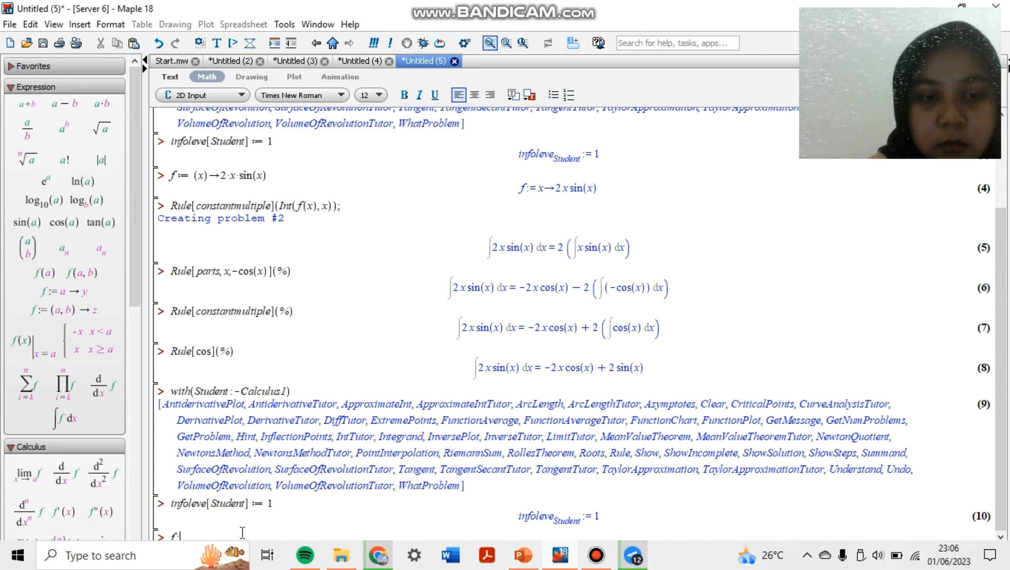
{"action": "key", "text": "BackSpace"}
{"action": "type", "text": "f"}
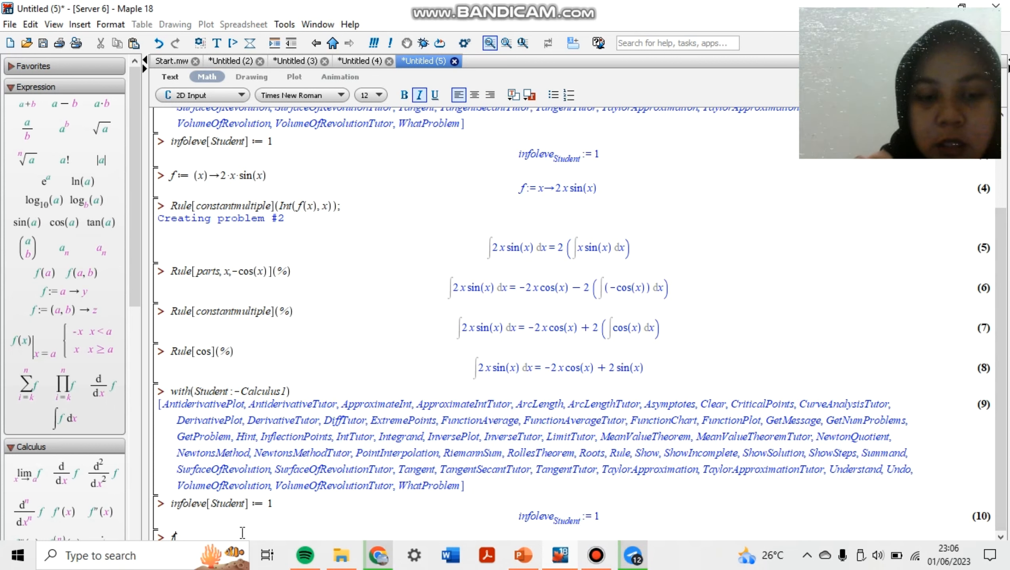
{"action": "type", "text": ":="}
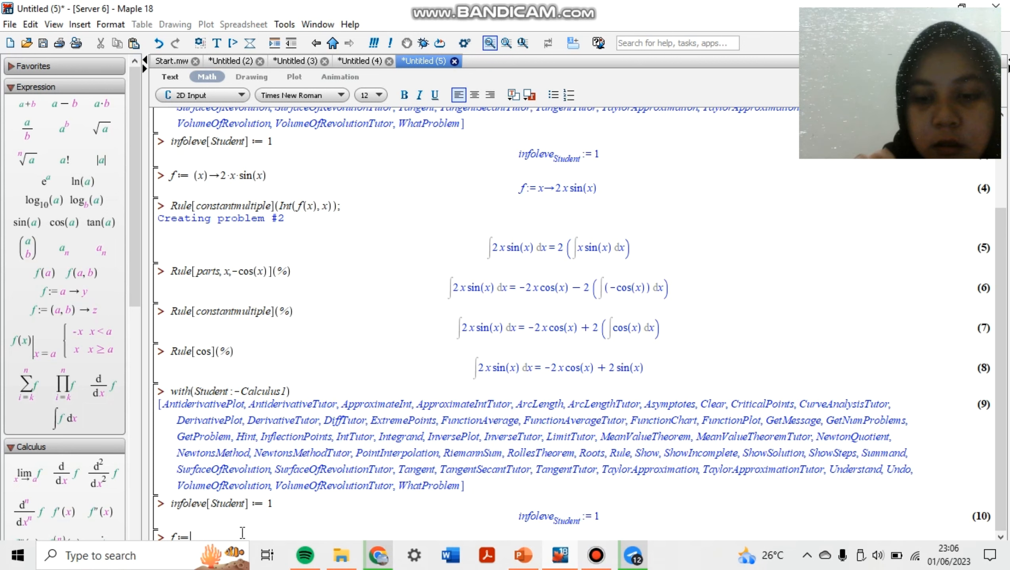
{"action": "type", "text": "()"}
{"action": "type", "text": "x"}
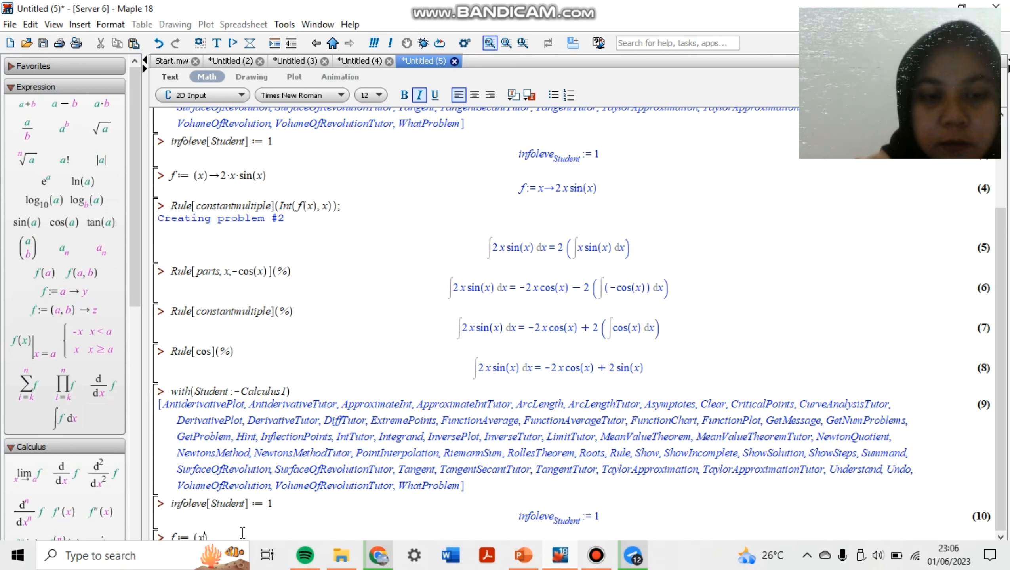
{"action": "type", "text": "-"}
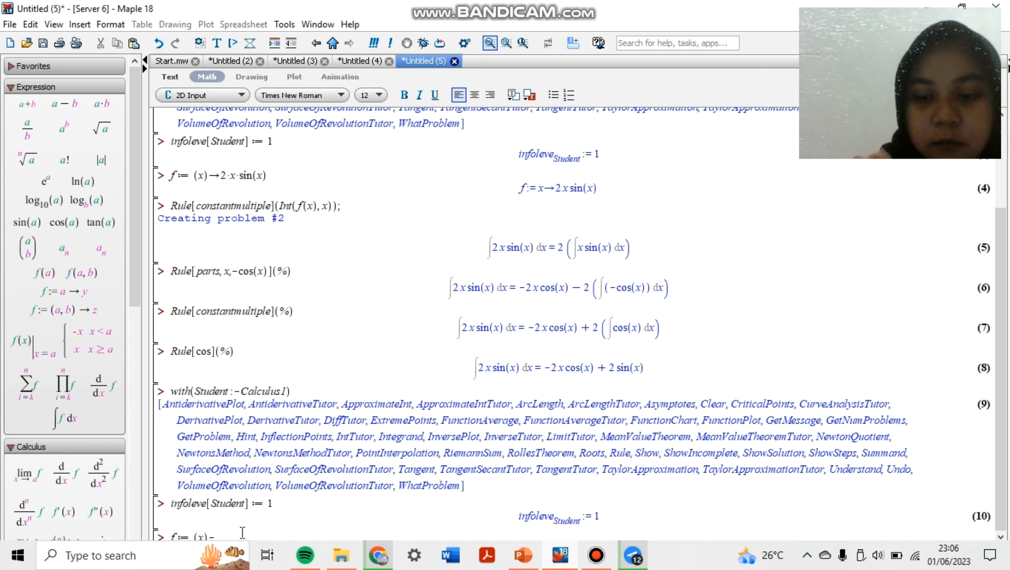
{"action": "type", "text": ">"}
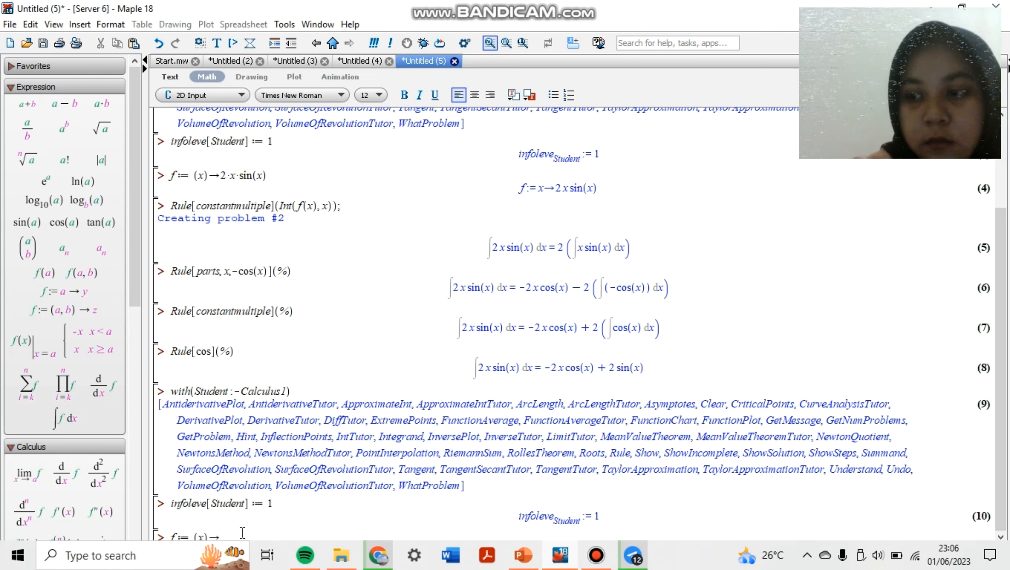
{"action": "key", "text": "Left"}
{"action": "key", "text": "Left"}
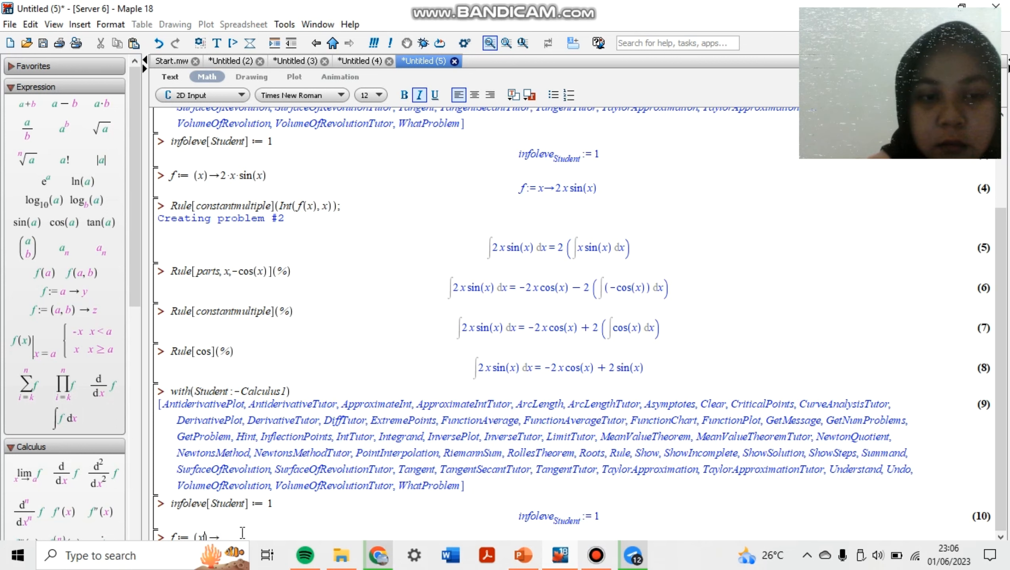
{"action": "type", "text": "+1"}
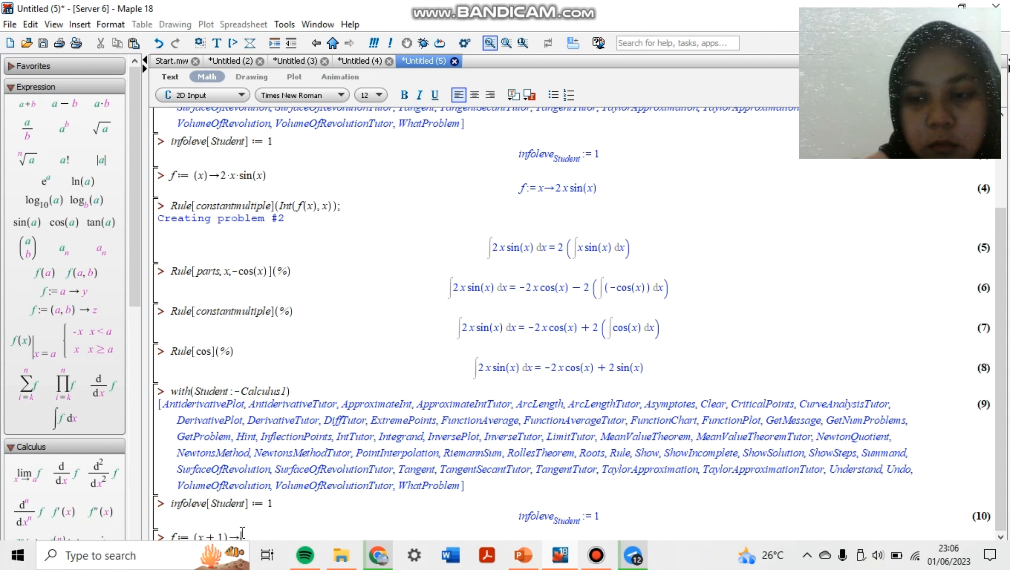
{"action": "key", "text": "BackSpace"}
{"action": "key", "text": "BackSpace"}
{"action": "key", "text": "BackSpace"}
{"action": "key", "text": "BackSpace"}
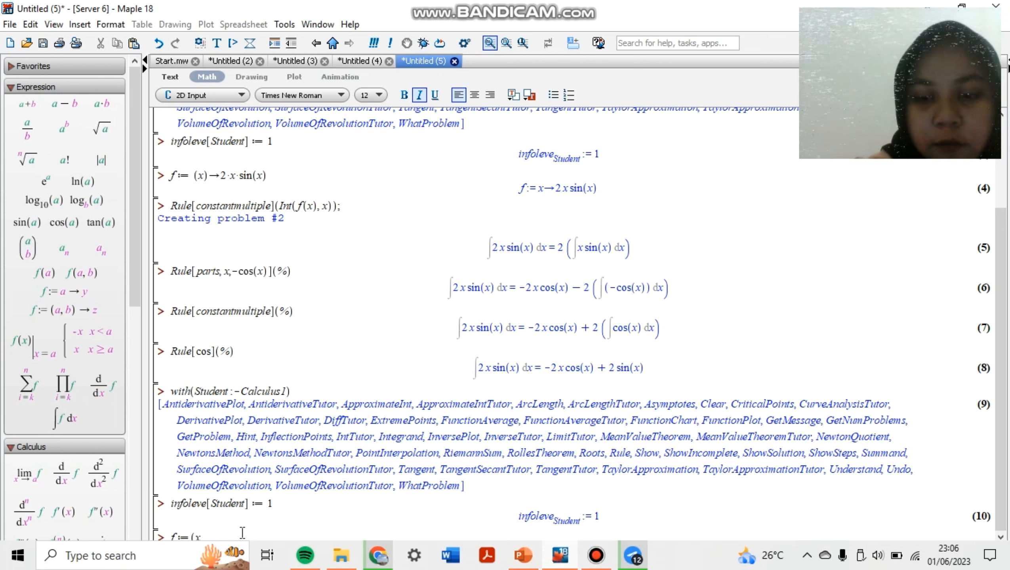
{"action": "type", "text": ")-"}
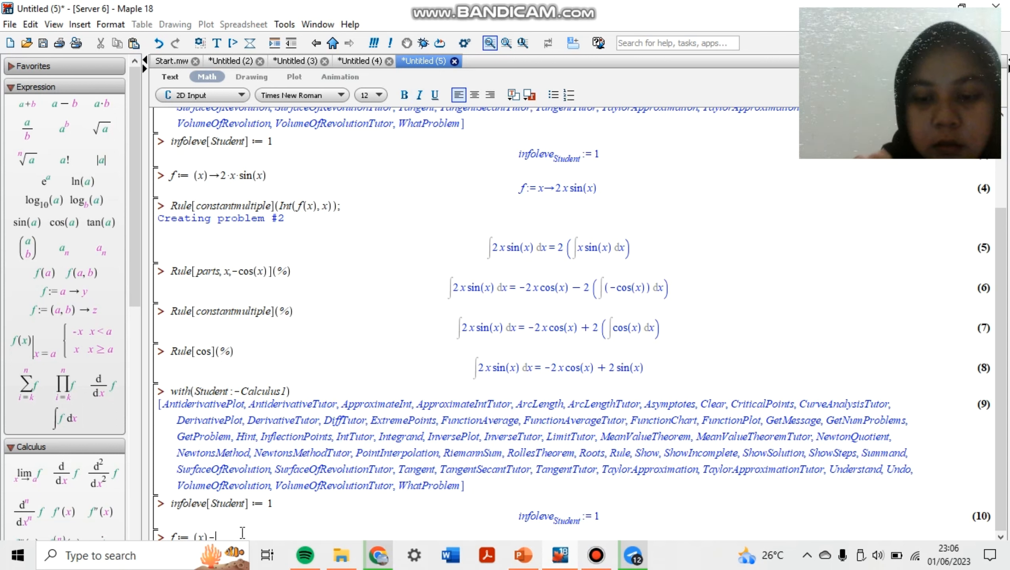
{"action": "type", "text": ">()"}
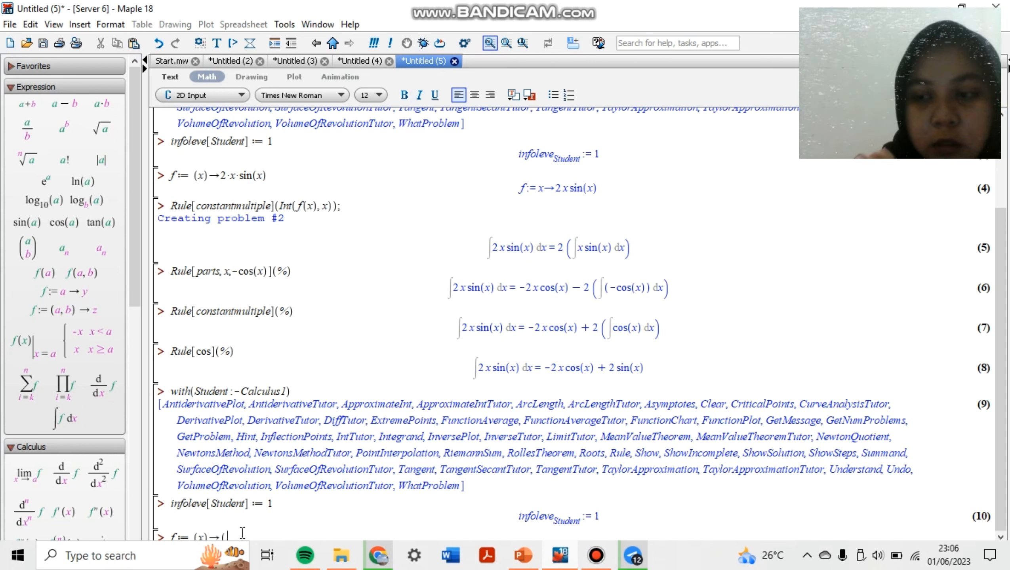
{"action": "type", "text": "x+1"}
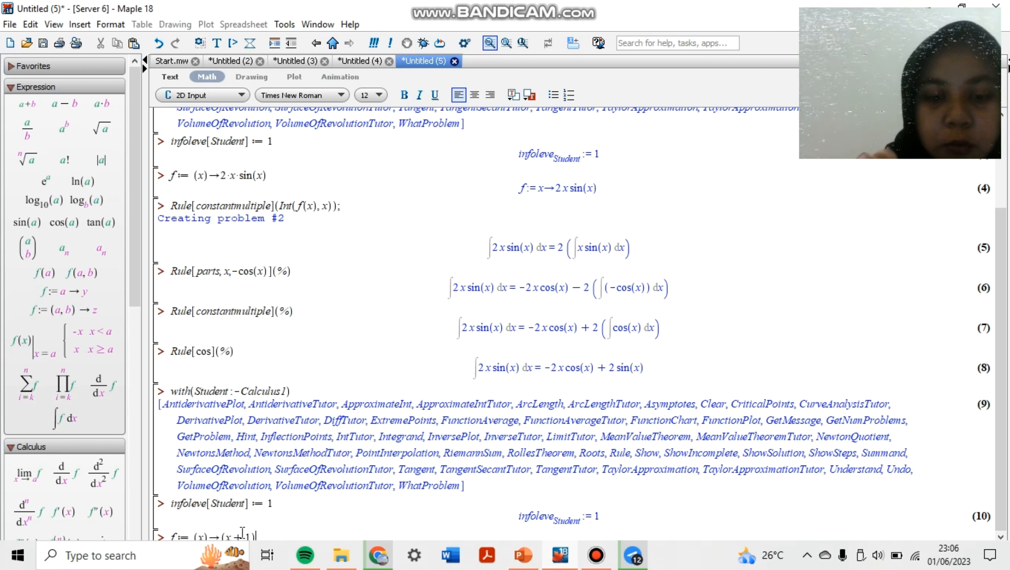
{"action": "type", "text": "^2"}
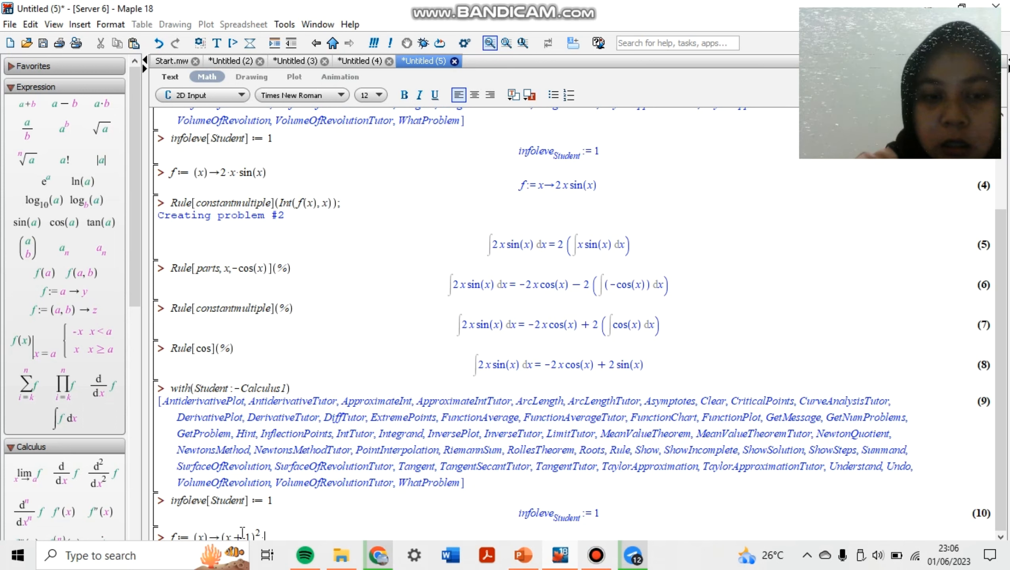
{"action": "type", "text": "*exp"}
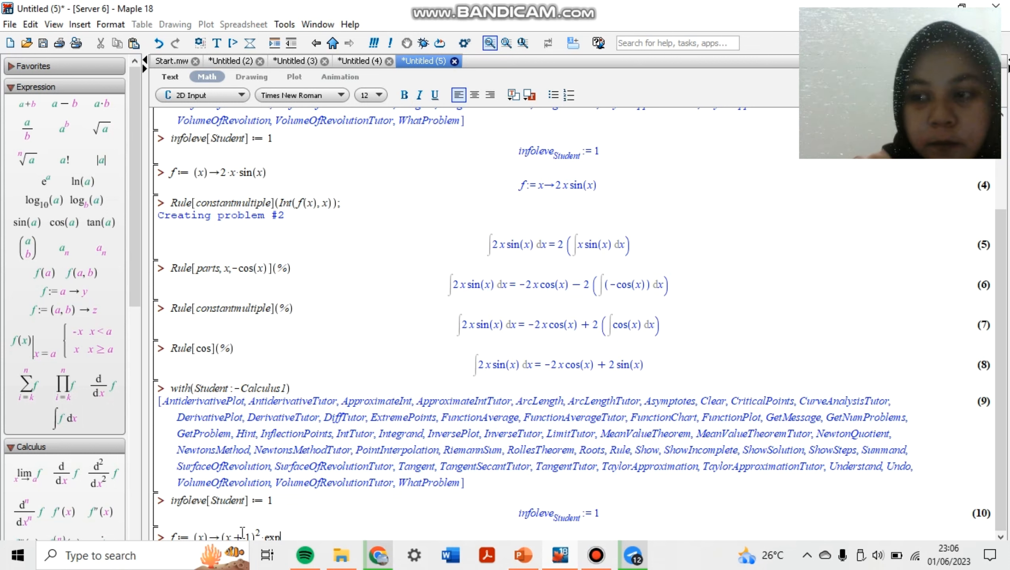
{"action": "type", "text": "("}
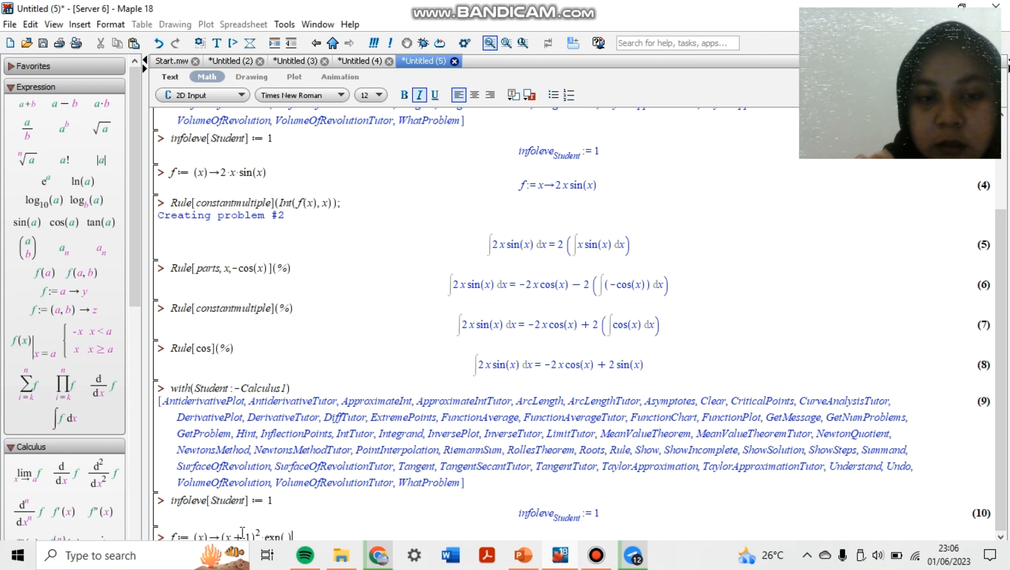
{"action": "type", "text": "x"}
Complete the definition of f with the expression (x+1)^2*exp(x) and execute it
{"action": "key", "text": "Right"}
{"action": "key", "text": "Return"}
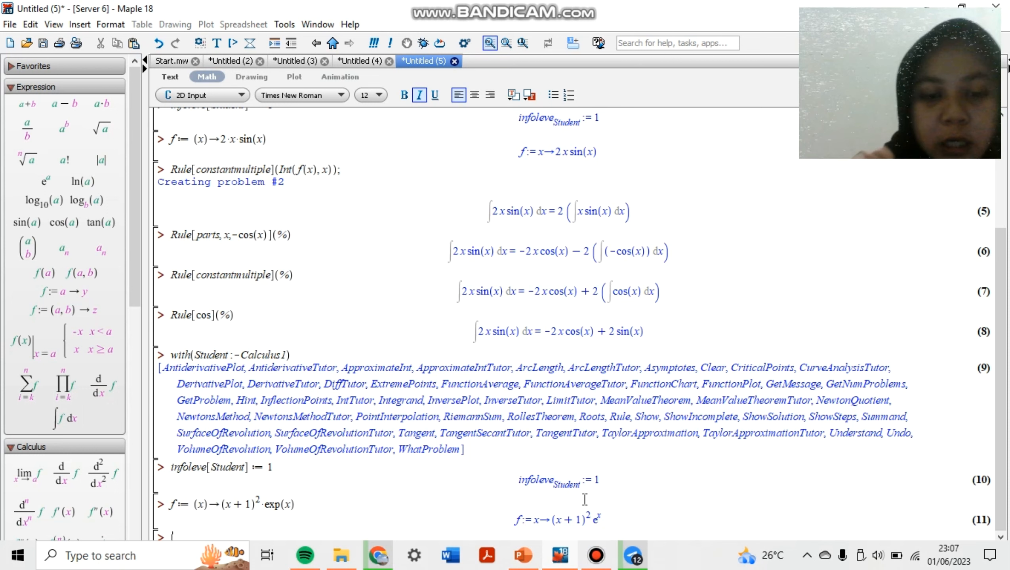
{"action": "type", "text": "ru"}
{"action": "key", "text": "BackSpace"}
{"action": "key", "text": "BackSpace"}
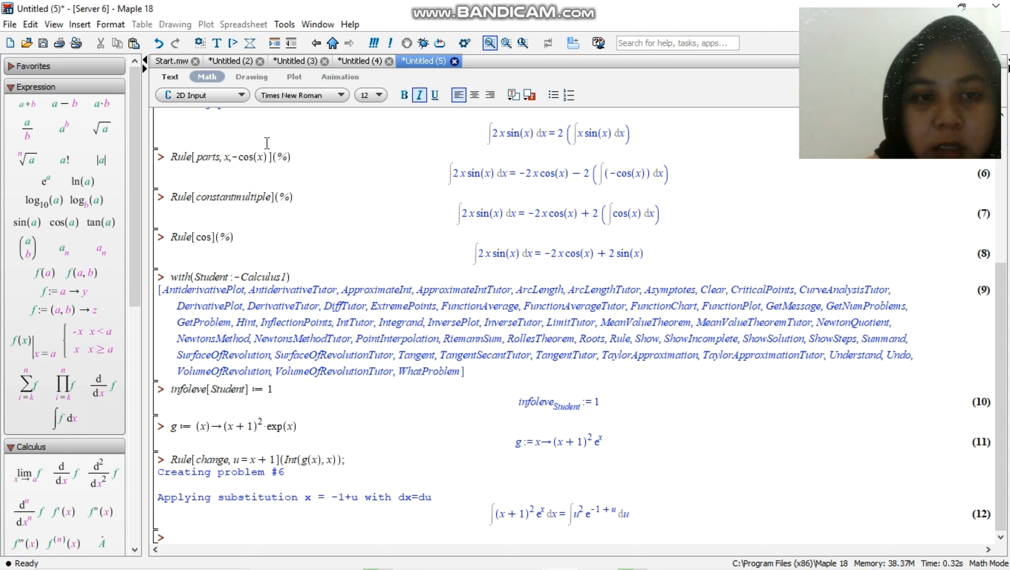
Apply integration by parts to the substituted integral by entering and executing Rule[parts, u^2, exp(u-1)](%);
{"action": "left_click_drag", "start_coordinate": [296, 155], "coordinate": [173, 156]}
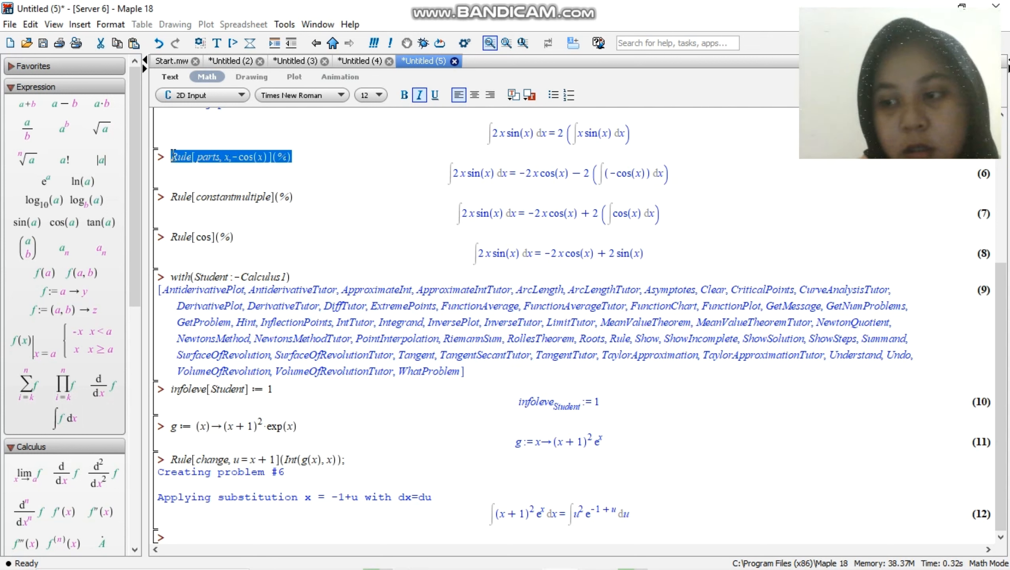
{"action": "left_click", "coordinate": [191, 531]}
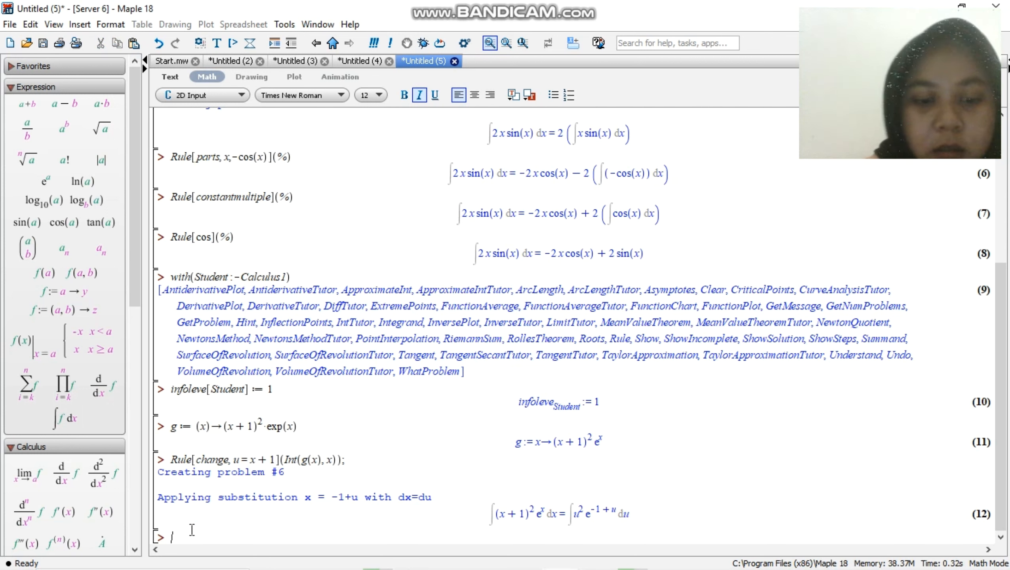
{"action": "type", "text": "Rule["}
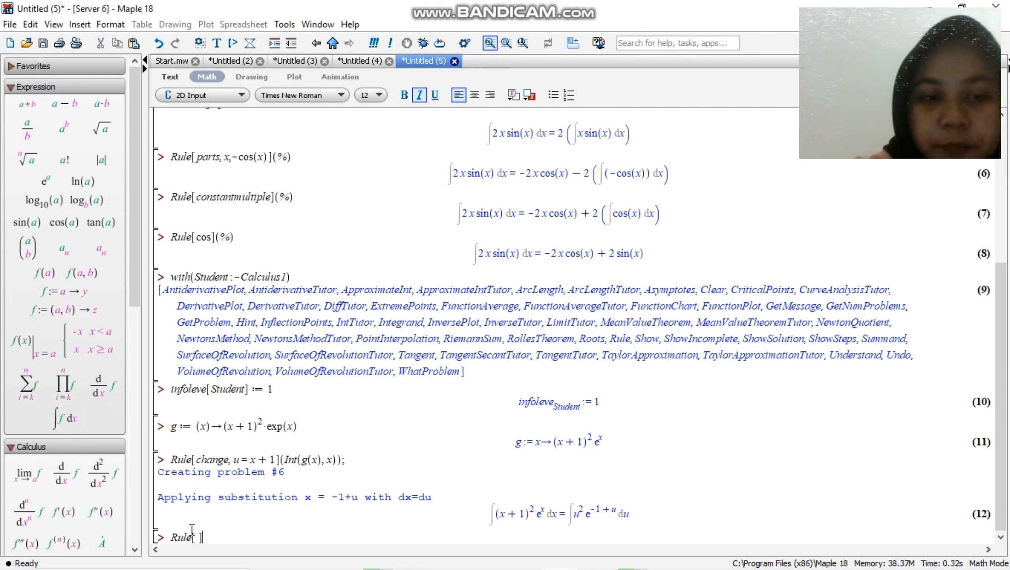
{"action": "type", "text": "parts"}
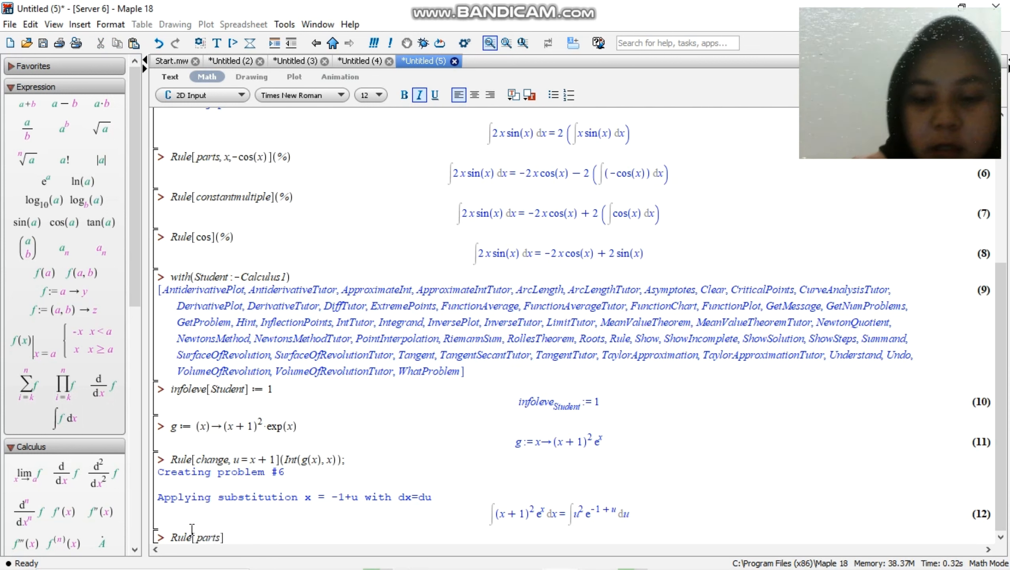
{"action": "type", "text": ", "}
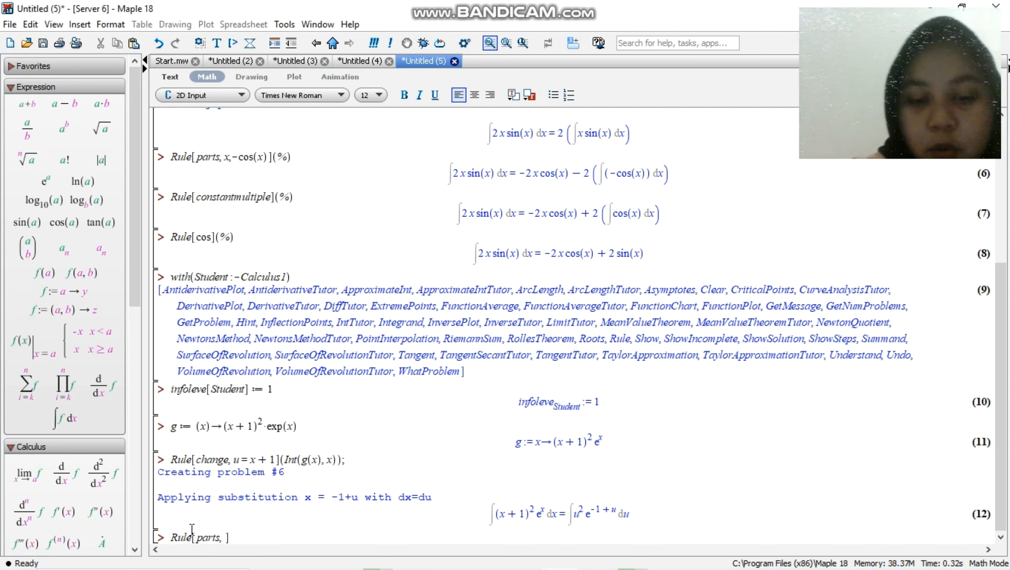
{"action": "type", "text": "u"}
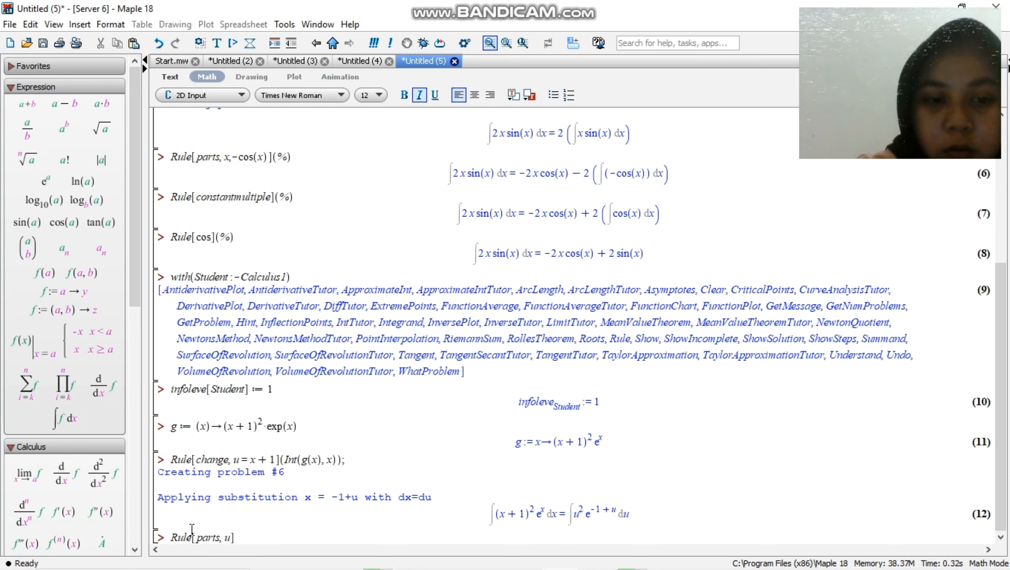
{"action": "type", "text": "^2"}
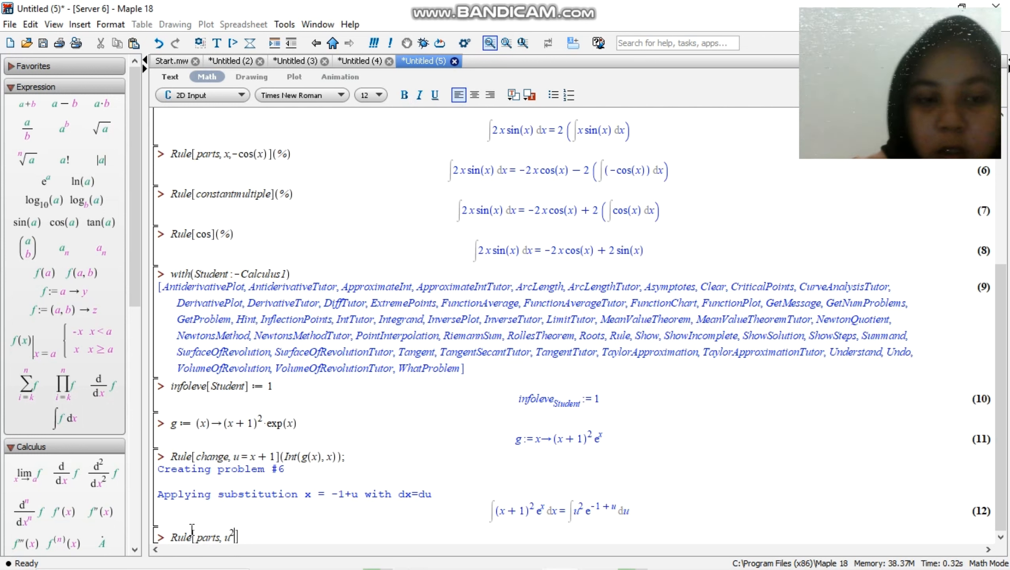
{"action": "key", "text": "Right"}
{"action": "type", "text": ", E"}
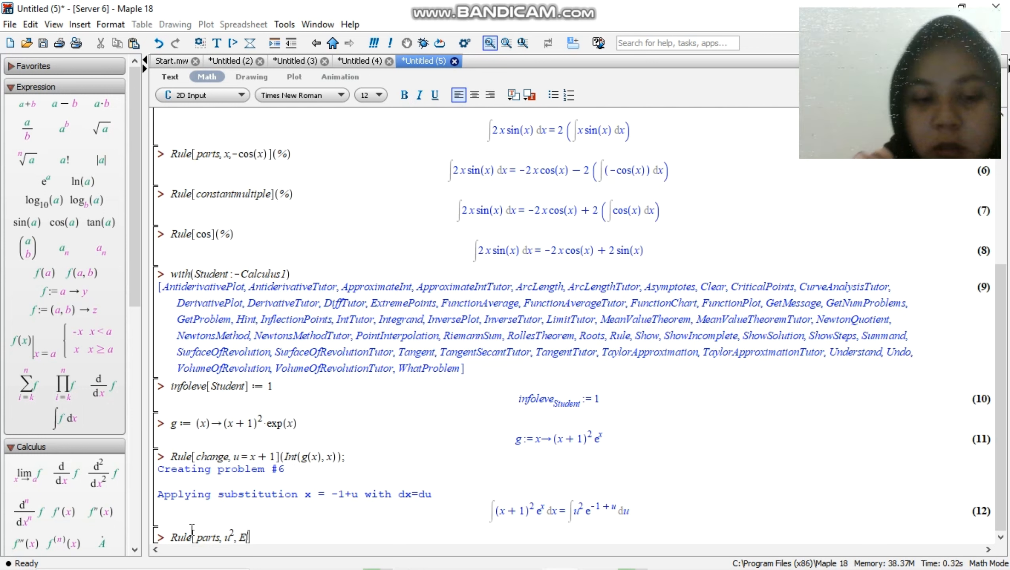
{"action": "key", "text": "BackSpace"}
{"action": "type", "text": "ex"}
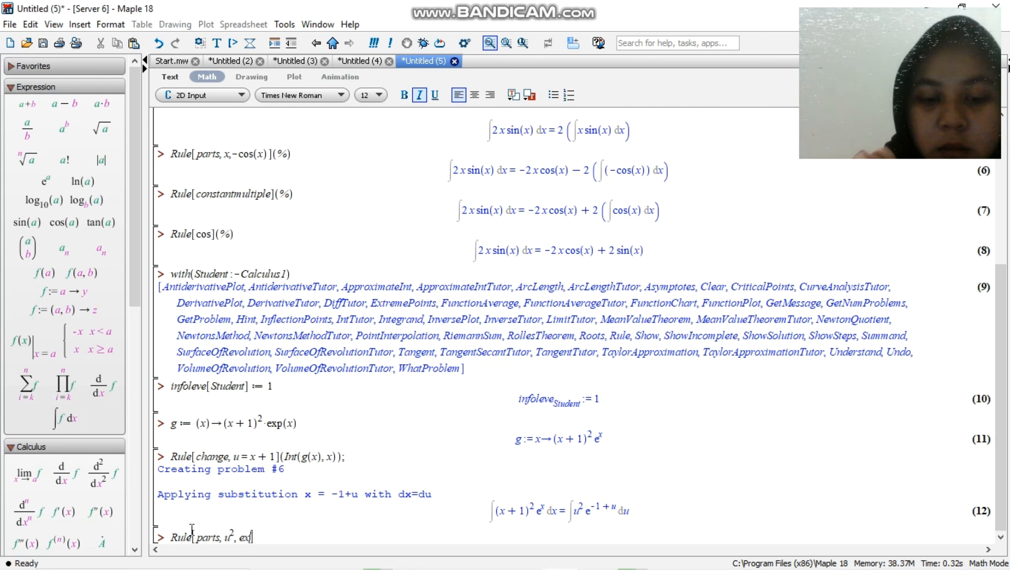
{"action": "type", "text": "p(u-1)"}
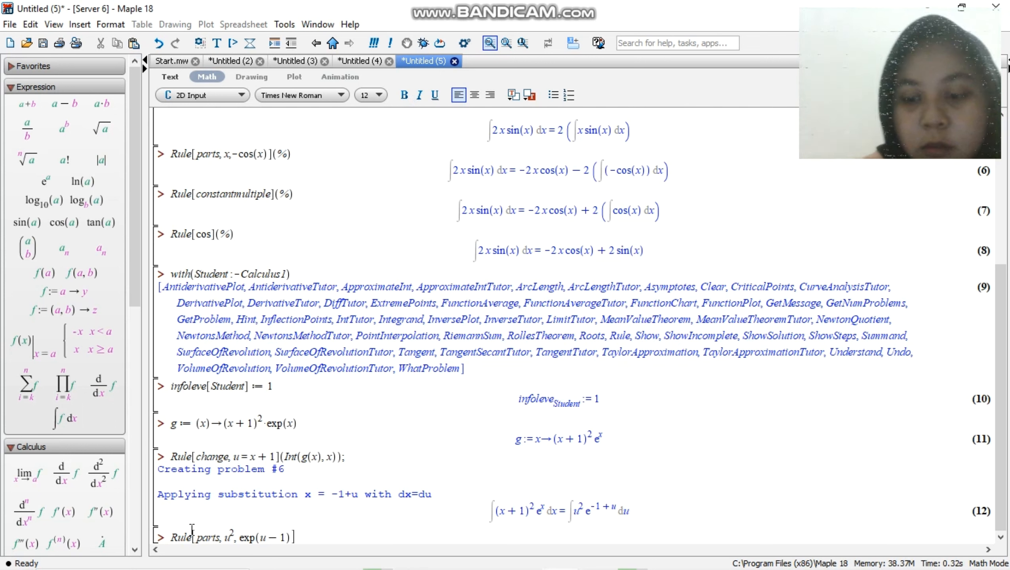
{"action": "type", "text": "("}
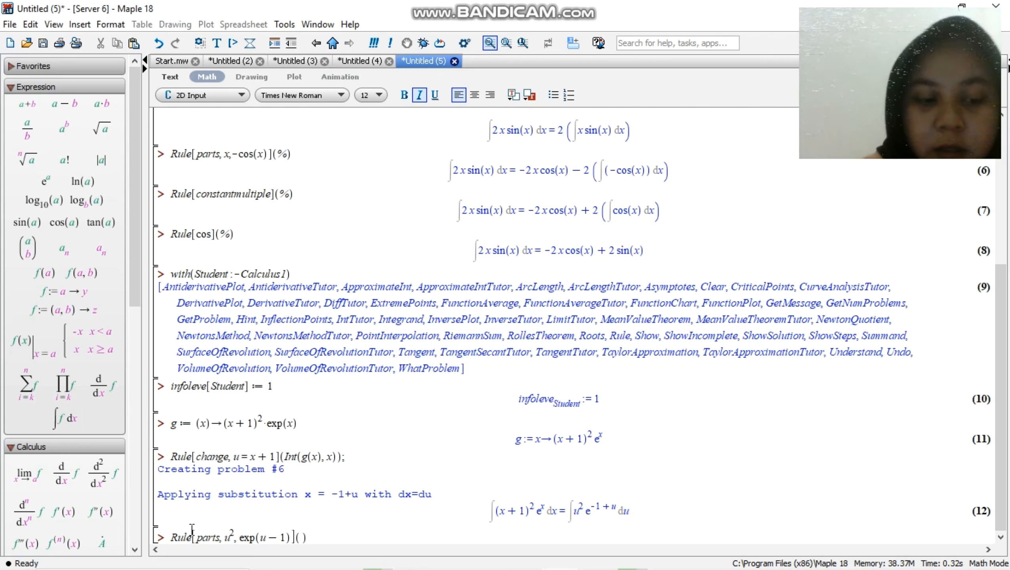
{"action": "type", "text": "%);"}
{"action": "key", "text": "Return"}
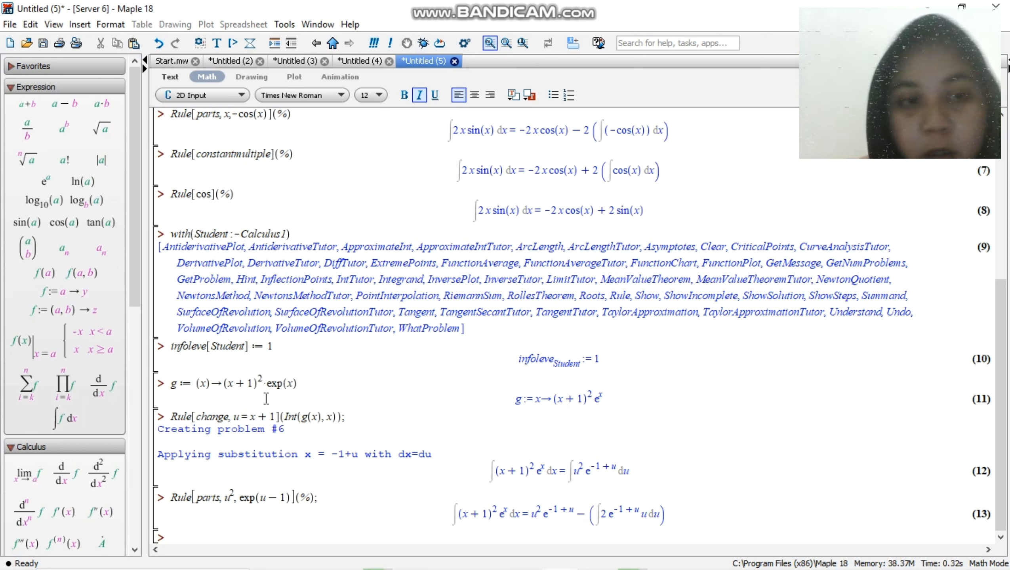
Copy Rule[constantmultiple](%) from the first example to the empty input line, end it with a semicolon and execute it
{"action": "left_click_drag", "start_coordinate": [232, 148], "coordinate": [165, 154]}
{"action": "key", "text": "ctrl+c"}
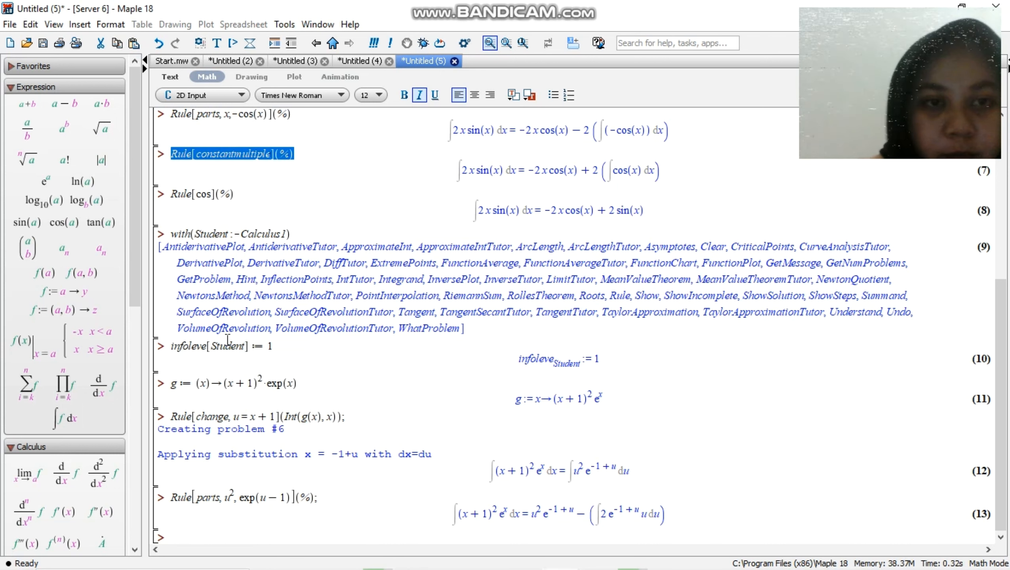
{"action": "left_click", "coordinate": [182, 528]}
{"action": "left_click", "coordinate": [175, 539]}
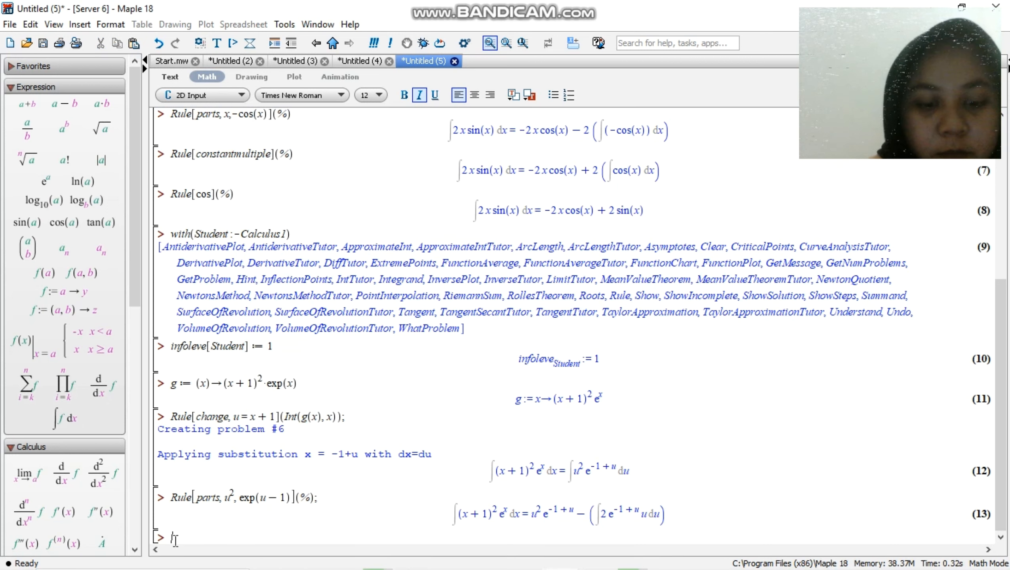
{"action": "key", "text": "ctrl+v"}
{"action": "type", "text": ";"}
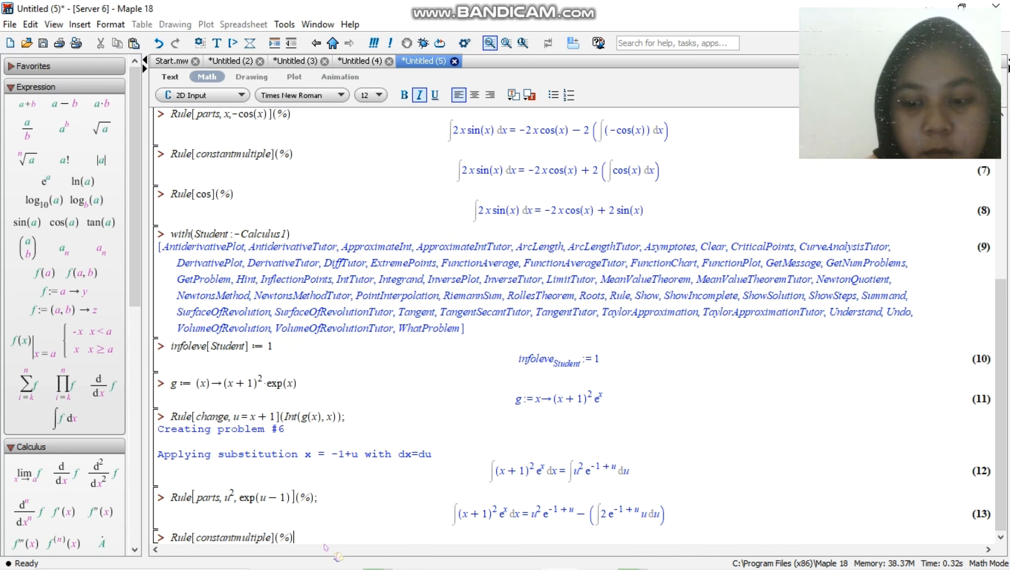
{"action": "key", "text": "Return"}
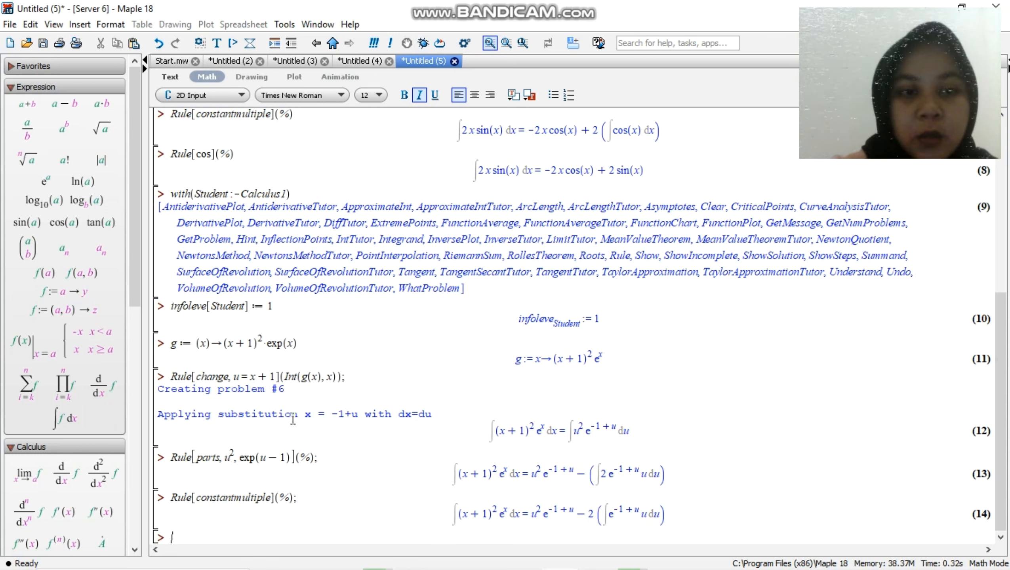
Reuse the earlier integration-by-parts command on the empty input line, changing u^2 to u, and execute Rule[parts, u, exp(u-1)](%);
{"action": "left_click_drag", "start_coordinate": [315, 459], "coordinate": [167, 450]}
{"action": "key", "text": "ctrl+c"}
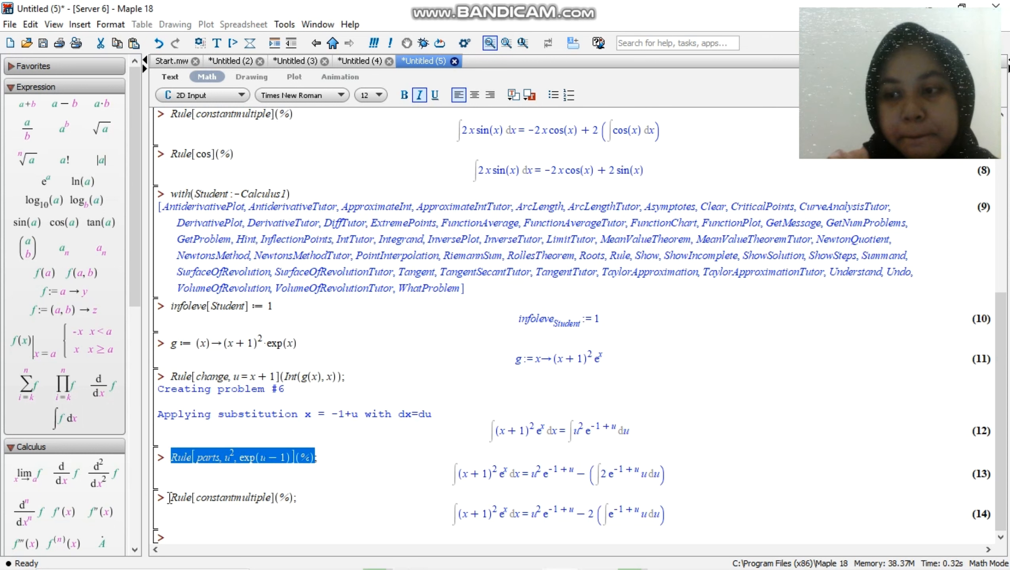
{"action": "left_click", "coordinate": [184, 535]}
{"action": "key", "text": "ctrl+v"}
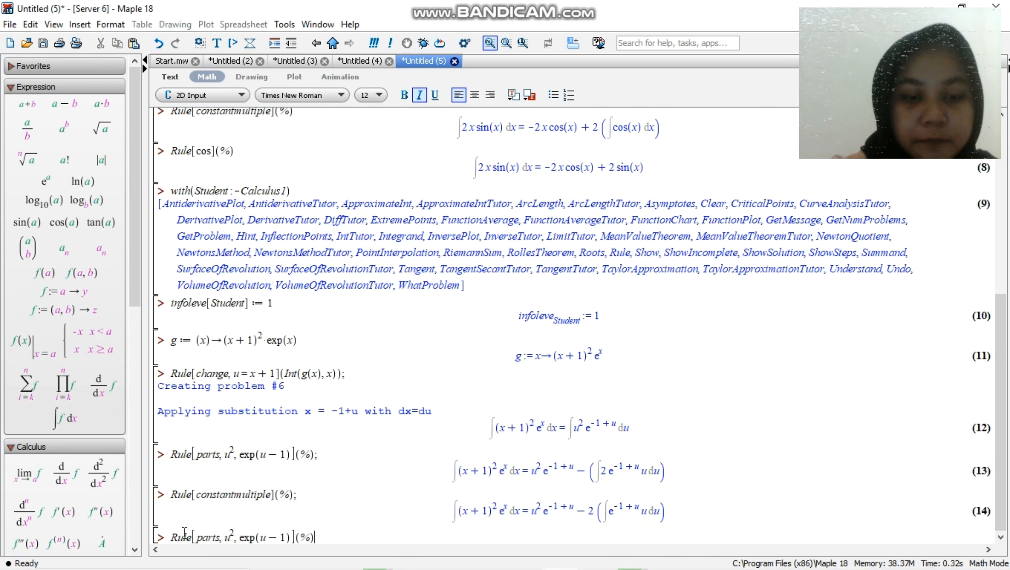
{"action": "left_click", "coordinate": [236, 535]}
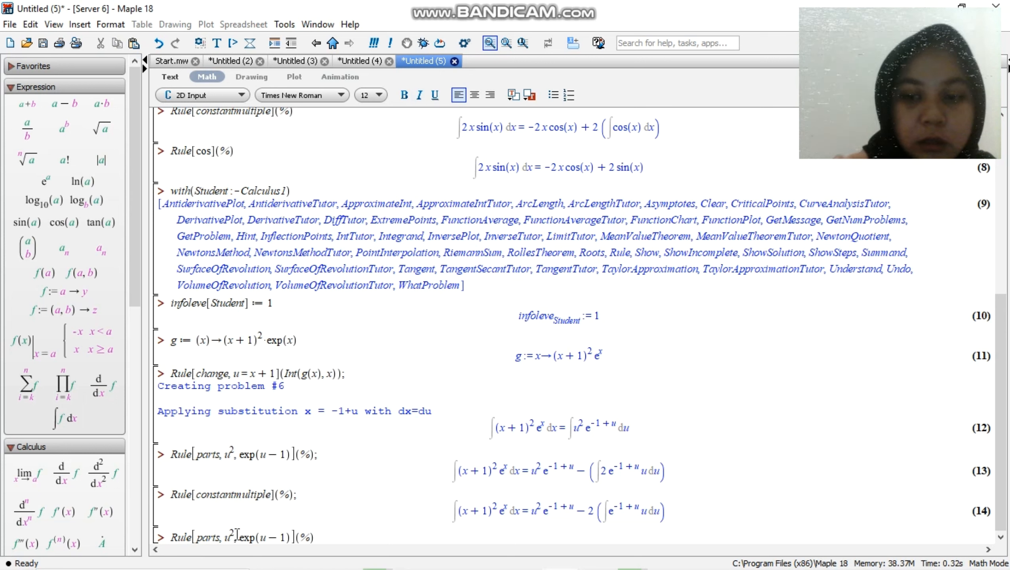
{"action": "key", "text": "BackSpace"}
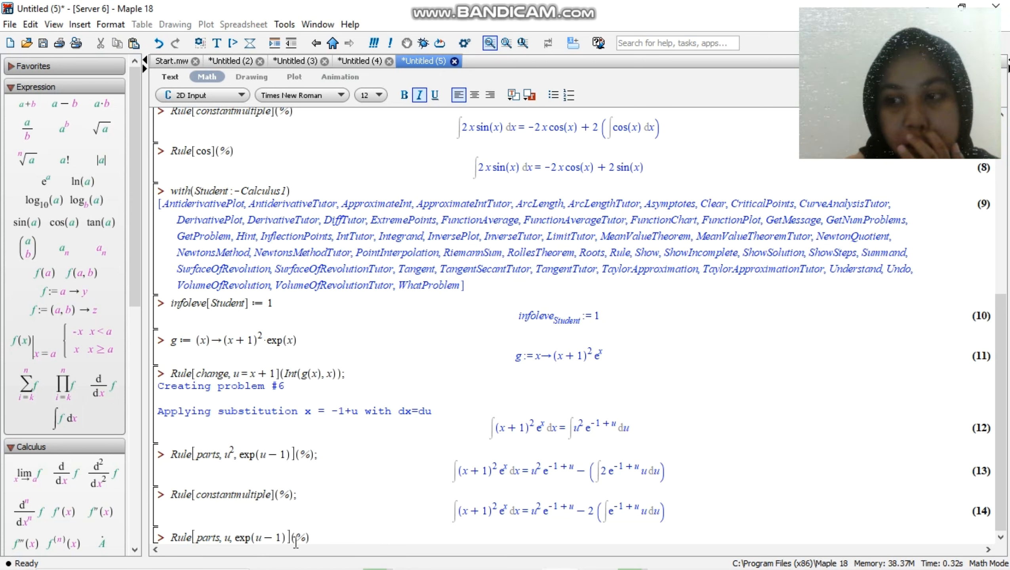
{"action": "left_click", "coordinate": [328, 539]}
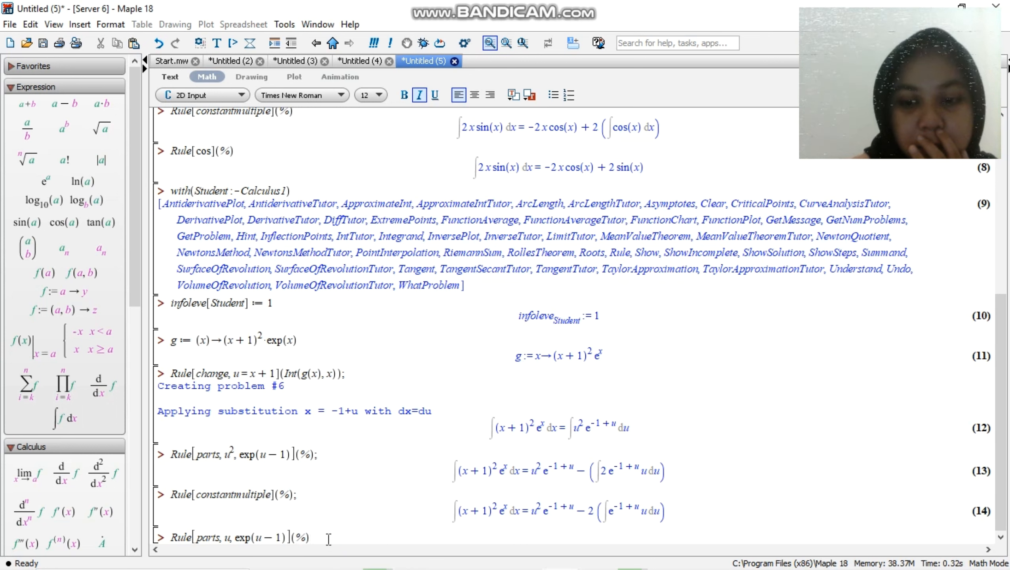
{"action": "type", "text": ";"}
{"action": "key", "text": "Return"}
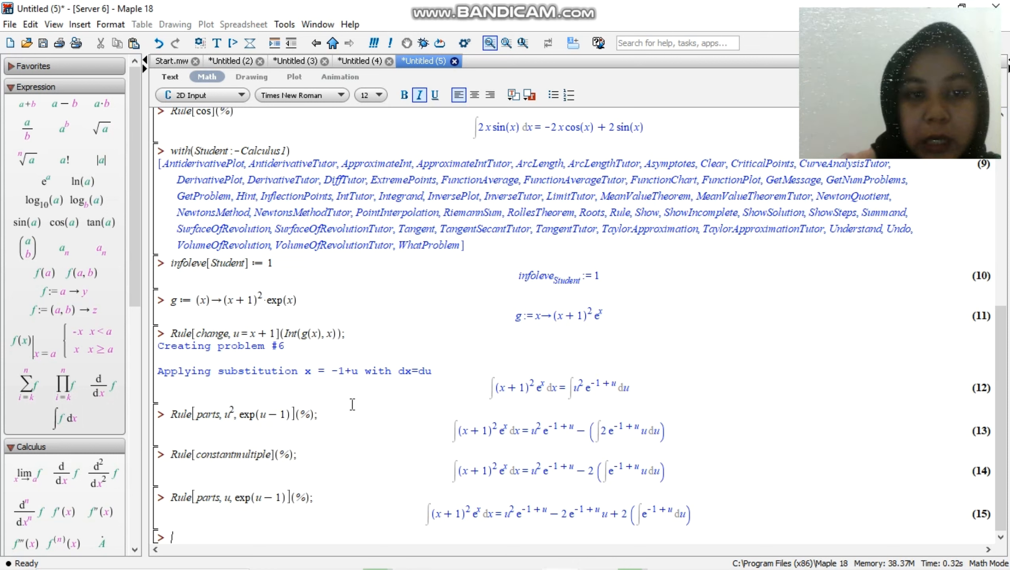
Substitute y = u-1 in the remaining integral by entering and executing Rule[change, y=u-1](%);
{"action": "left_click_drag", "start_coordinate": [340, 333], "coordinate": [184, 332]}
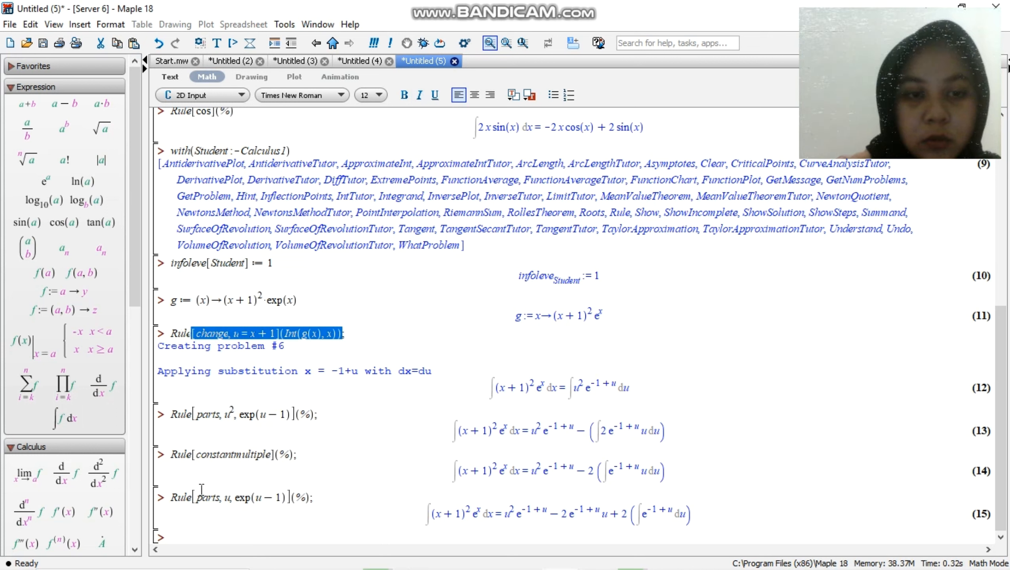
{"action": "left_click", "coordinate": [202, 528]}
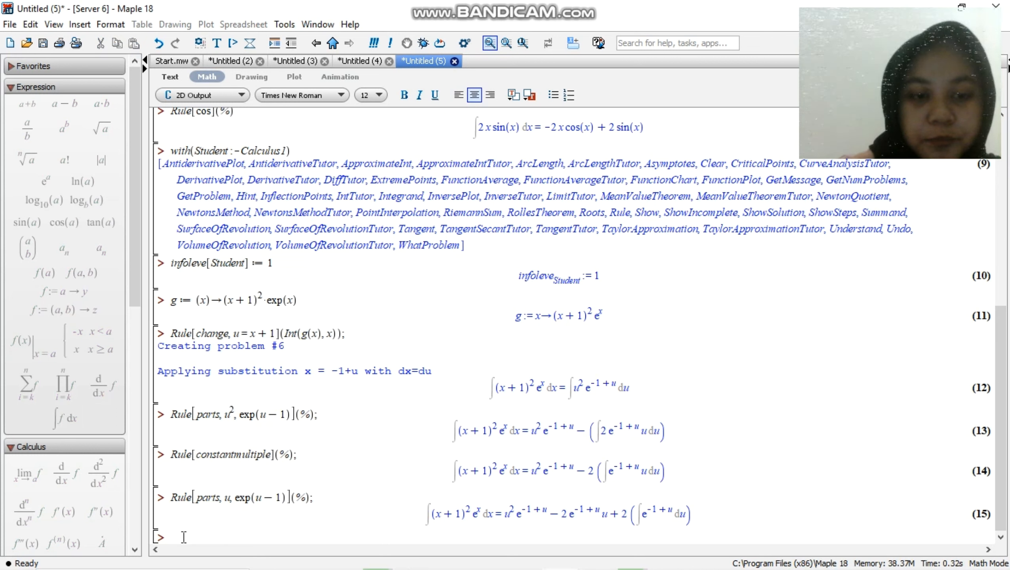
{"action": "type", "text": "Rule[change,y]"}
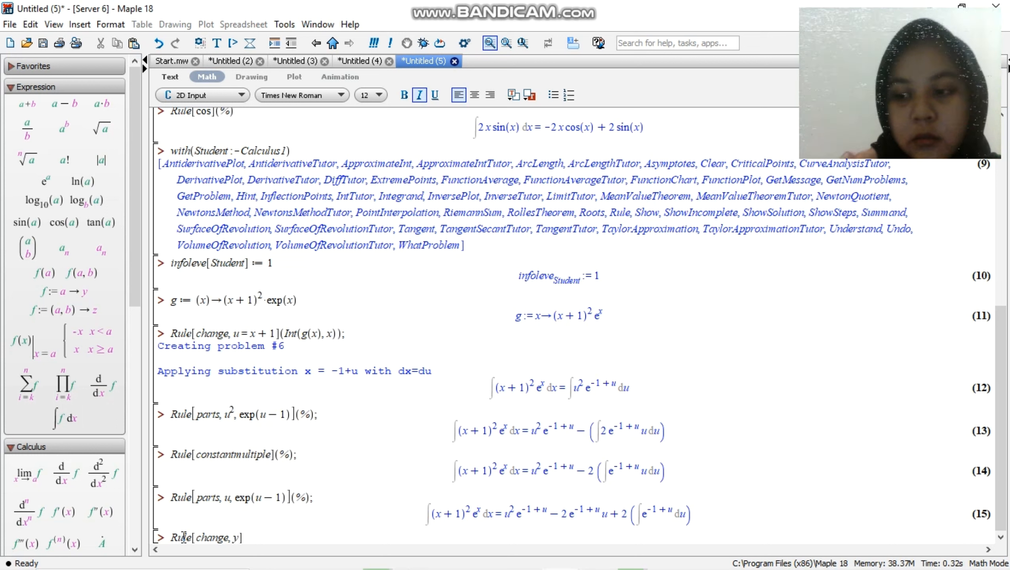
{"action": "type", "text": "+"}
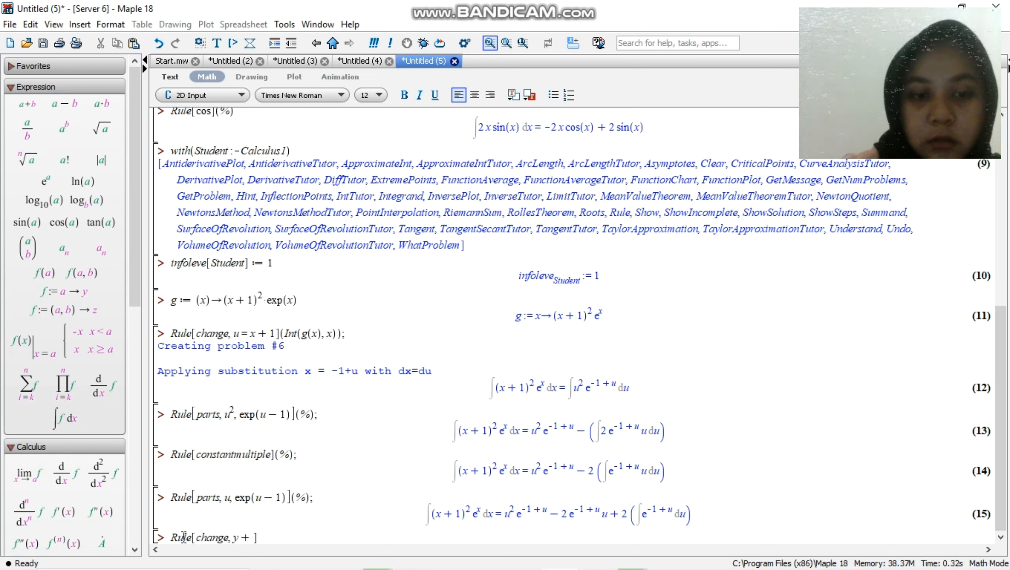
{"action": "key", "text": "BackSpace"}
{"action": "type", "text": "="}
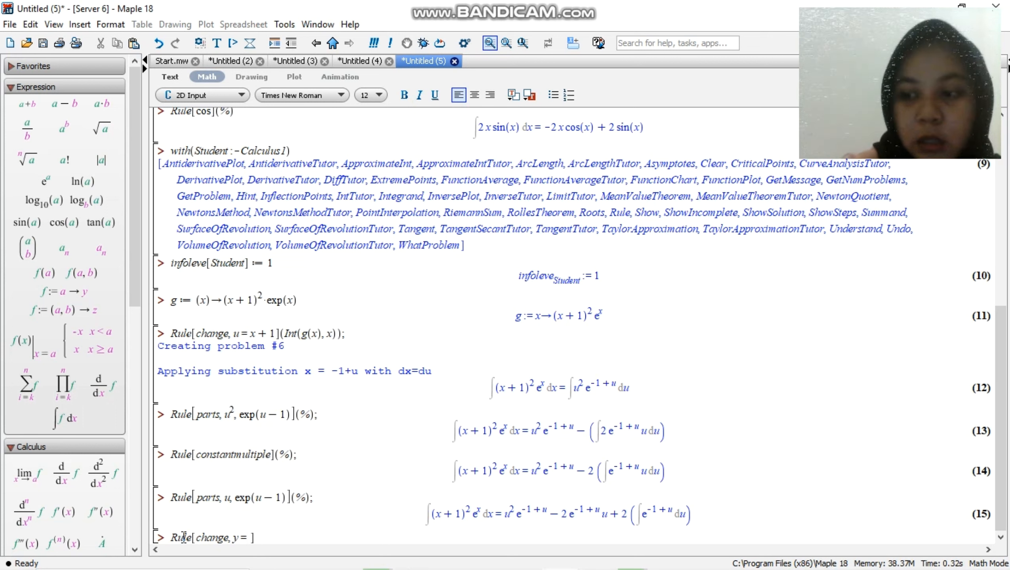
{"action": "type", "text": "u-1"}
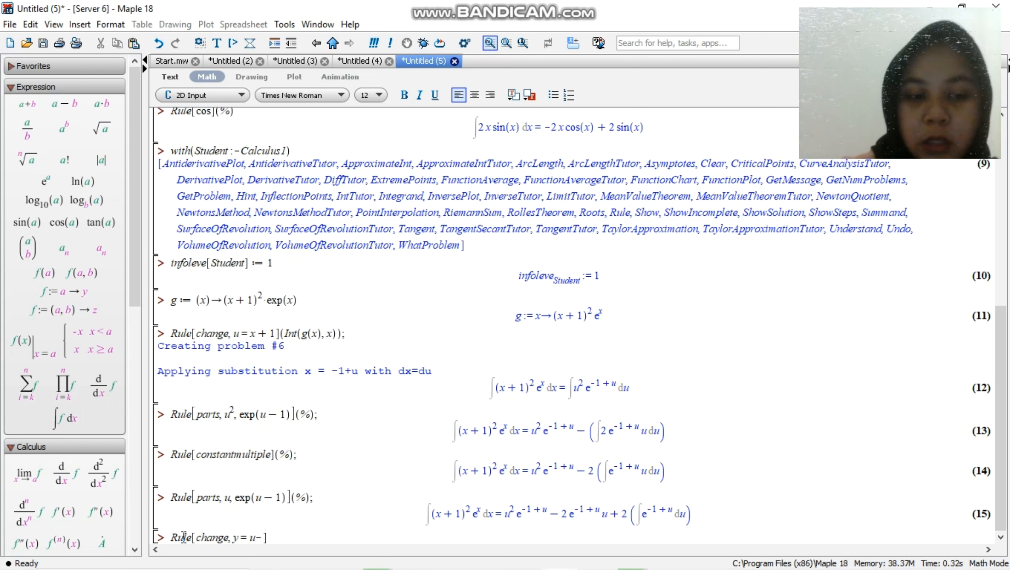
{"action": "key", "text": "BackSpace"}
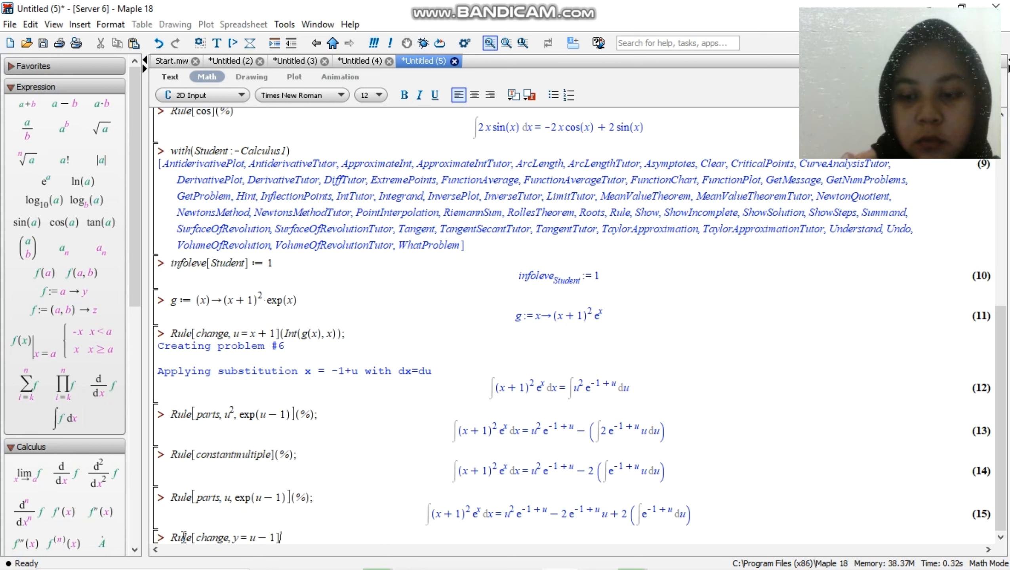
{"action": "type", "text": "()"}
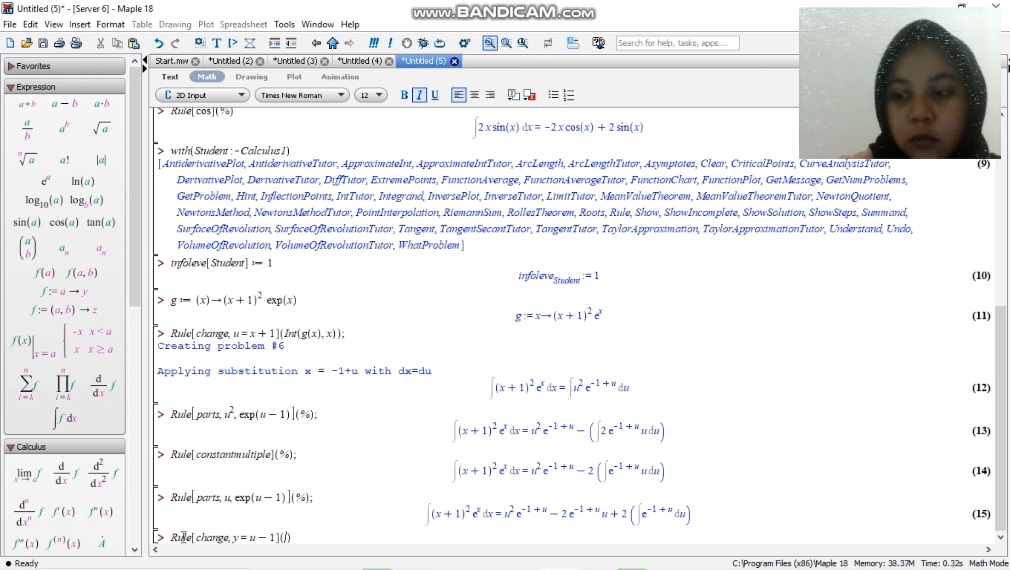
{"action": "type", "text": "%"}
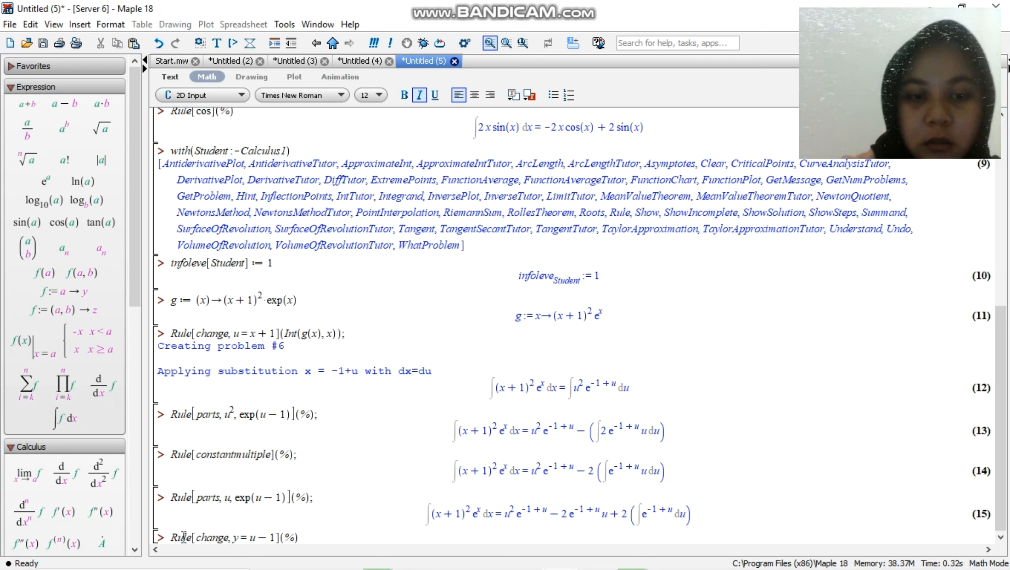
{"action": "type", "text": ";"}
{"action": "key", "text": "Return"}
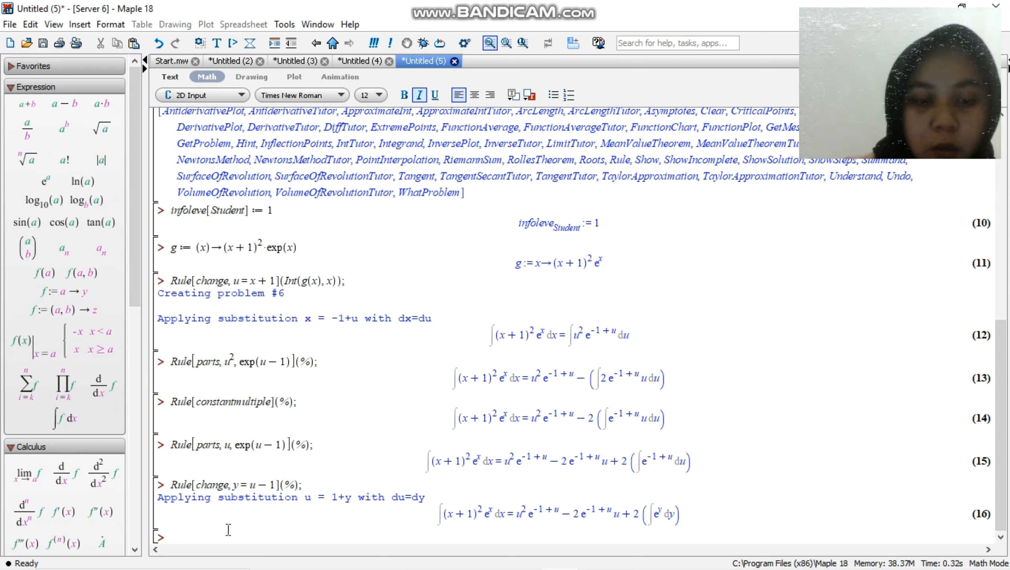
Integrate the remaining exponential term by entering and executing Rule[exp](%);
{"action": "type", "text": "Rule"}
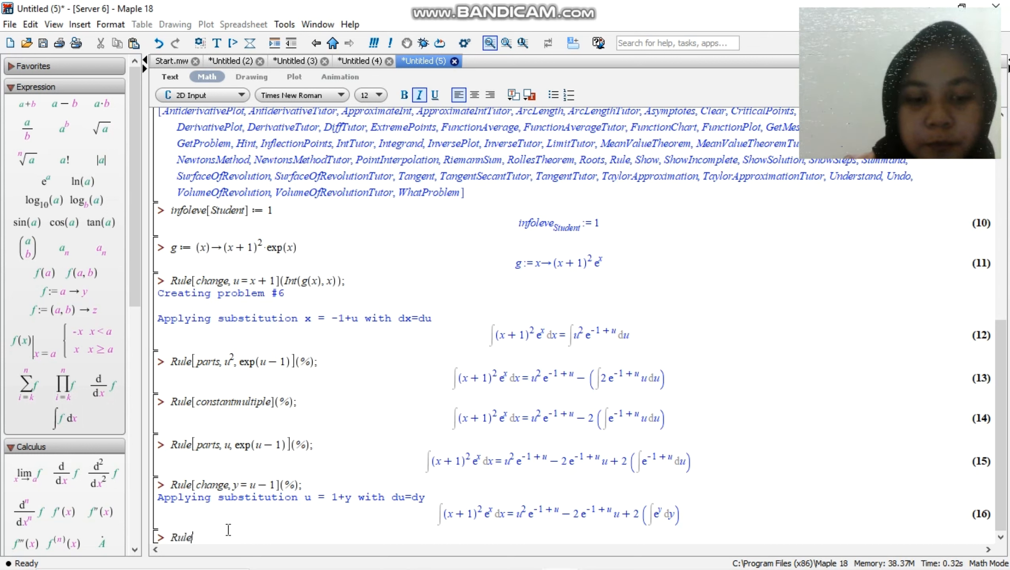
{"action": "type", "text": "[exp"}
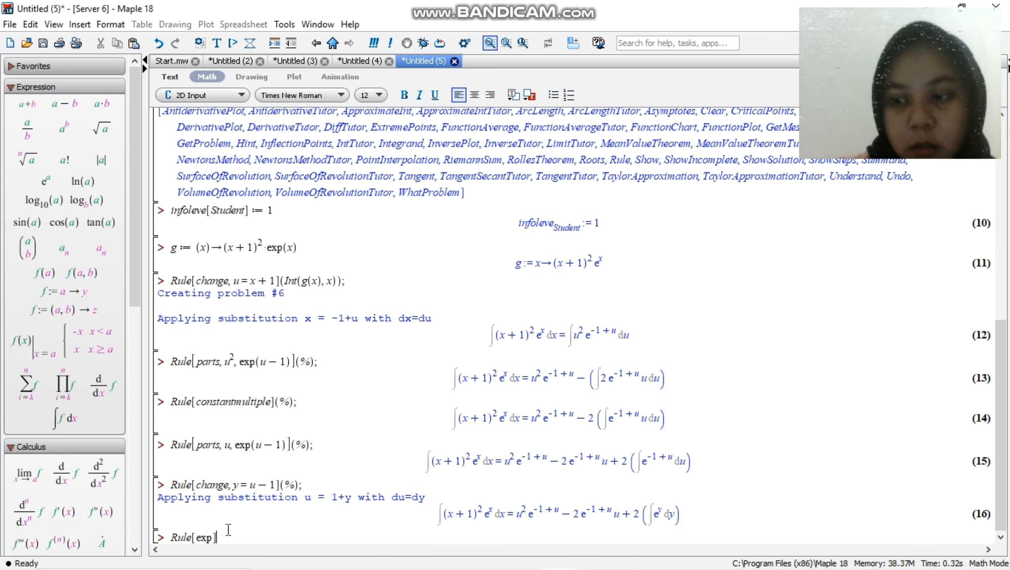
{"action": "key", "text": "Right"}
{"action": "type", "text": "("}
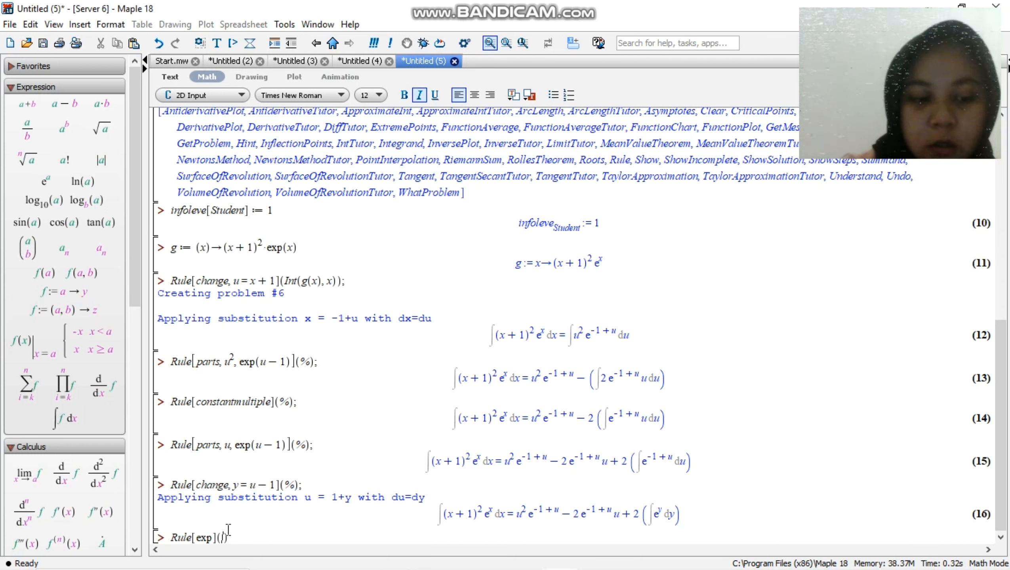
{"action": "type", "text": "%)"}
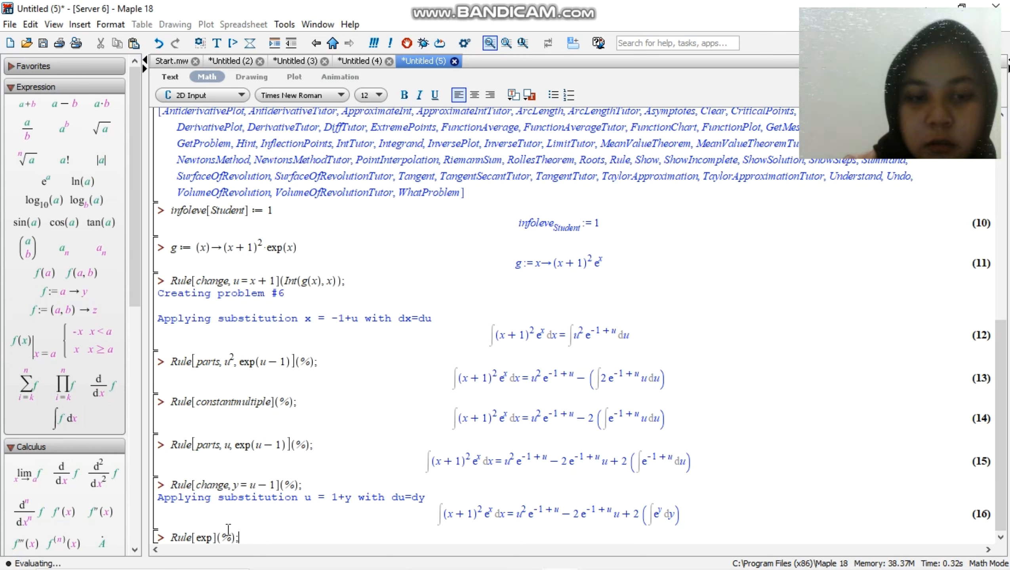
{"action": "type", "text": ";"}
{"action": "key", "text": "Return"}
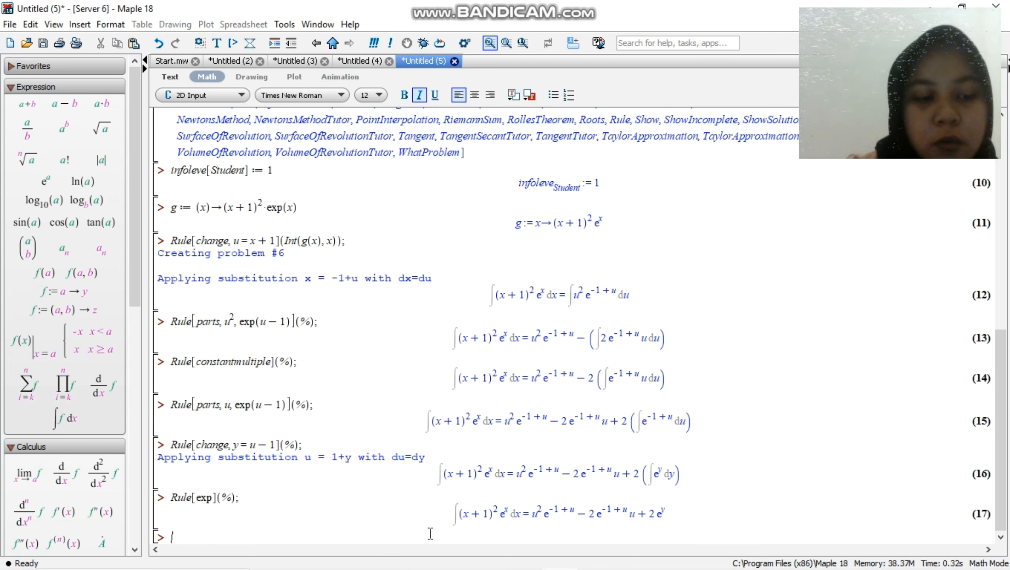
Revert the y substitution by entering and executing Rule[revert](%);
{"action": "type", "text": "Rule["}
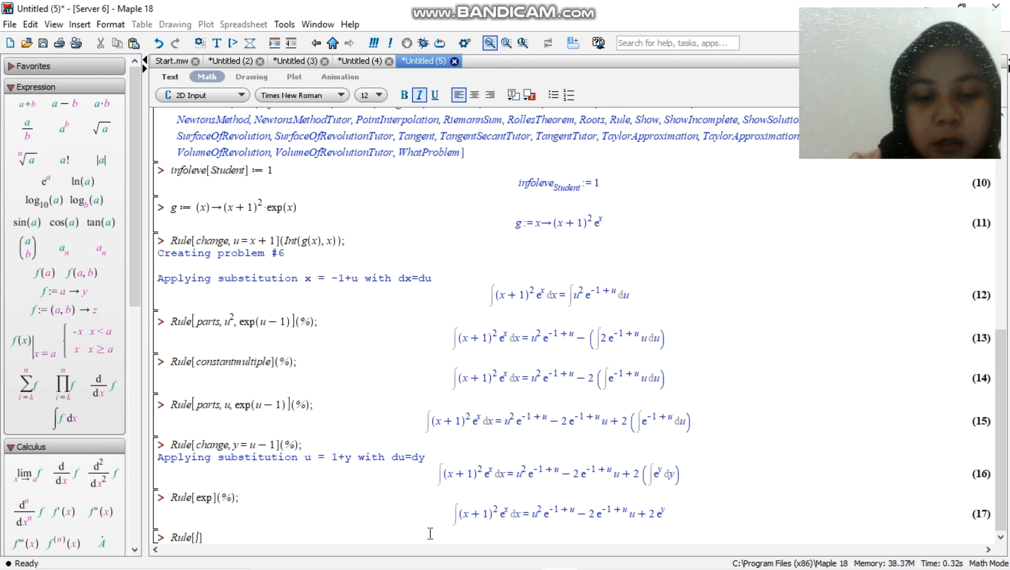
{"action": "type", "text": "revert"}
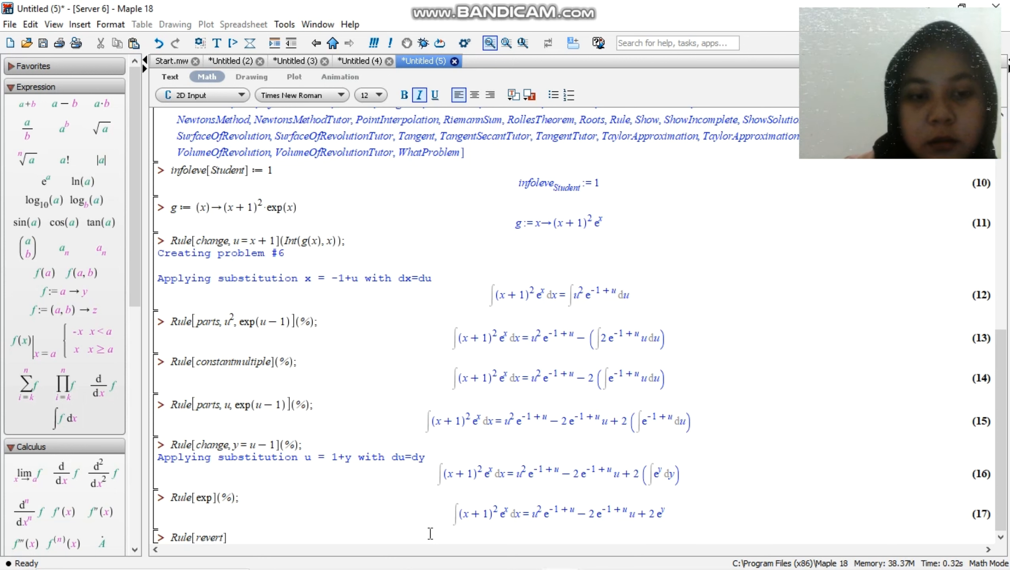
{"action": "key", "text": "Right"}
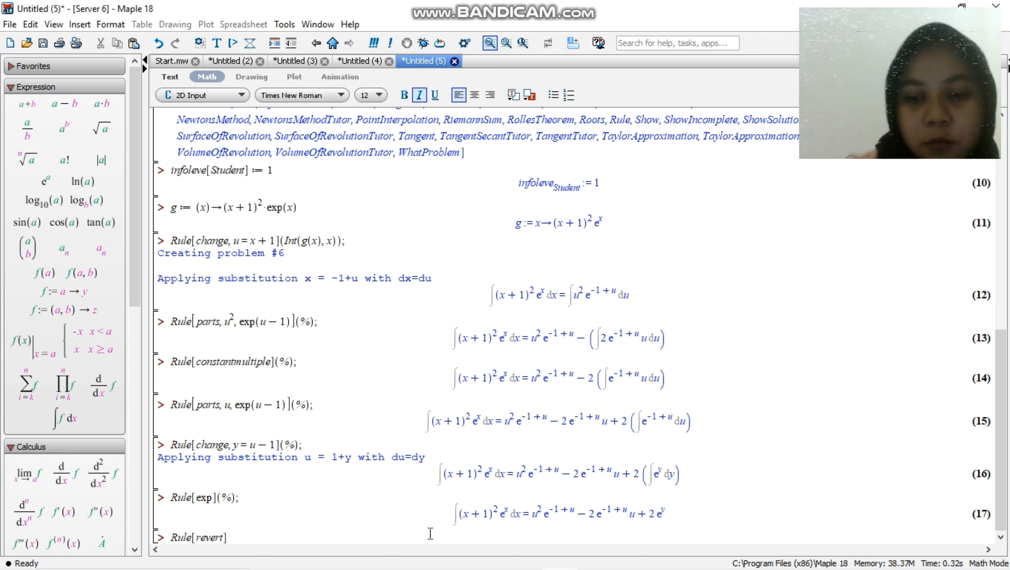
{"action": "type", "text": "("}
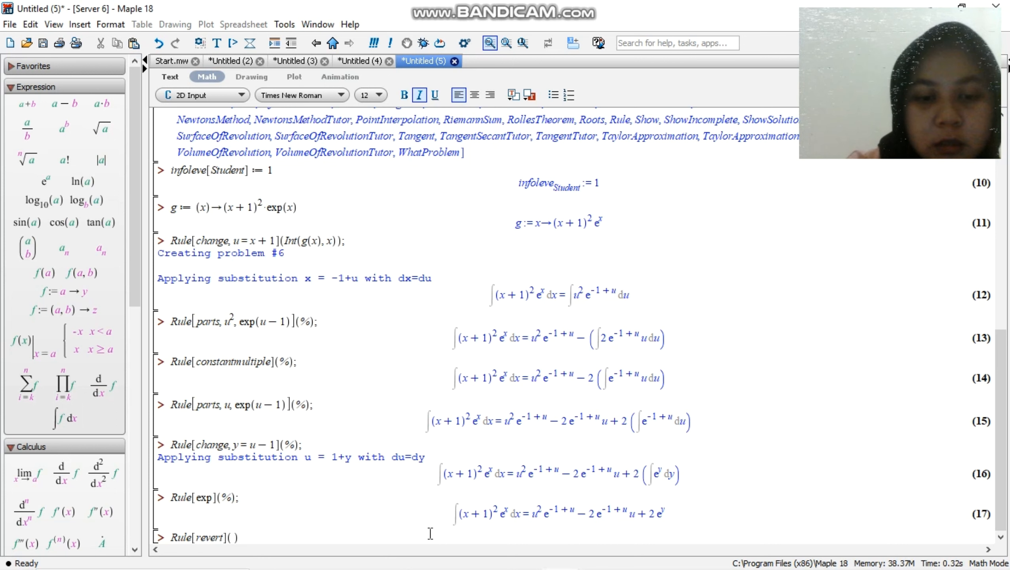
{"action": "type", "text": "5"}
{"action": "key", "text": "Right"}
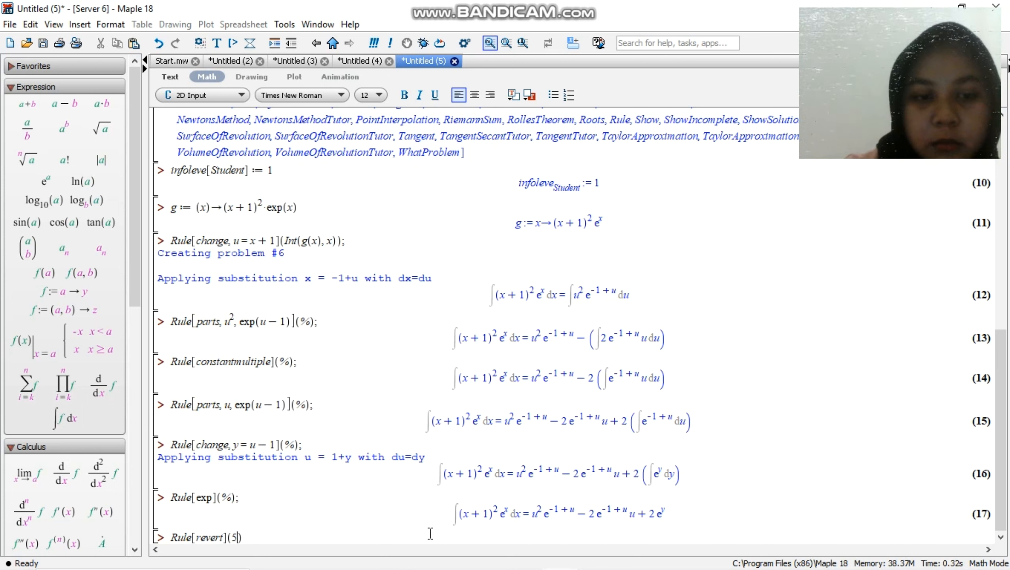
{"action": "key", "text": "BackSpace"}
{"action": "type", "text": ");"}
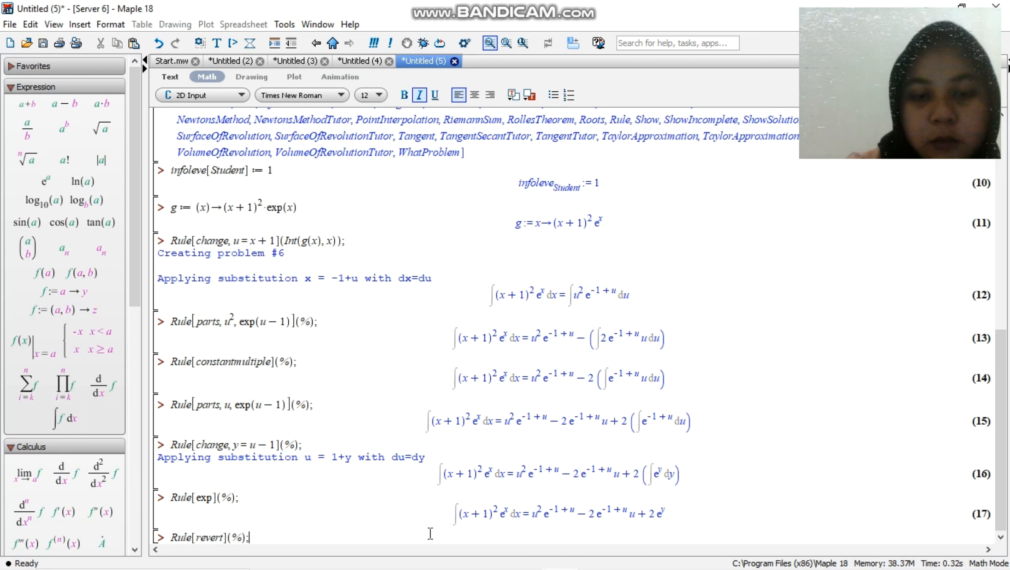
{"action": "key", "text": "Return"}
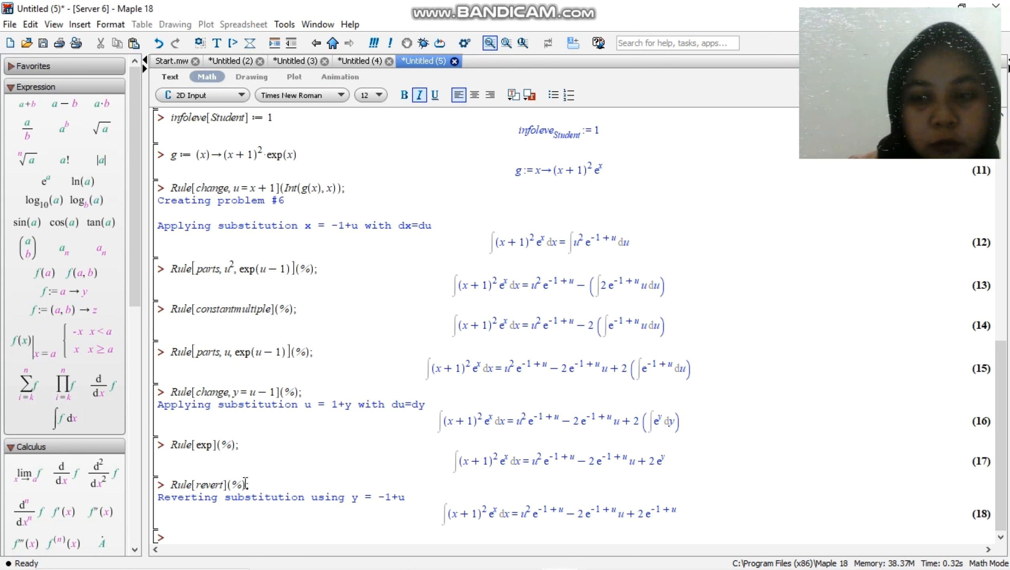
Copy Rule[revert](%) to the empty input line and execute it to revert the u substitution as well
{"action": "left_click_drag", "start_coordinate": [244, 483], "coordinate": [168, 482]}
{"action": "key", "text": "ctrl+c"}
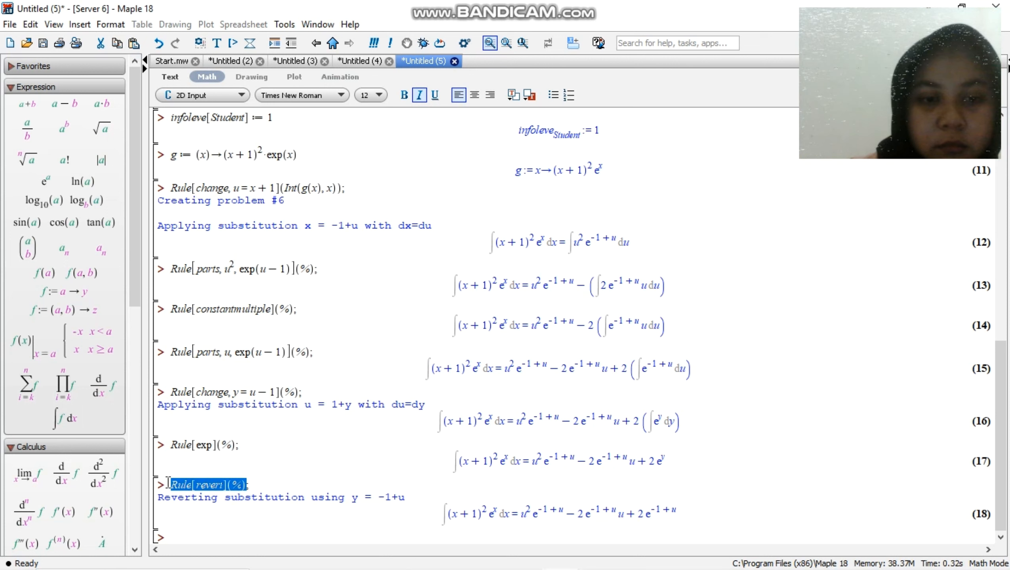
{"action": "left_click", "coordinate": [179, 536]}
{"action": "key", "text": "ctrl+v"}
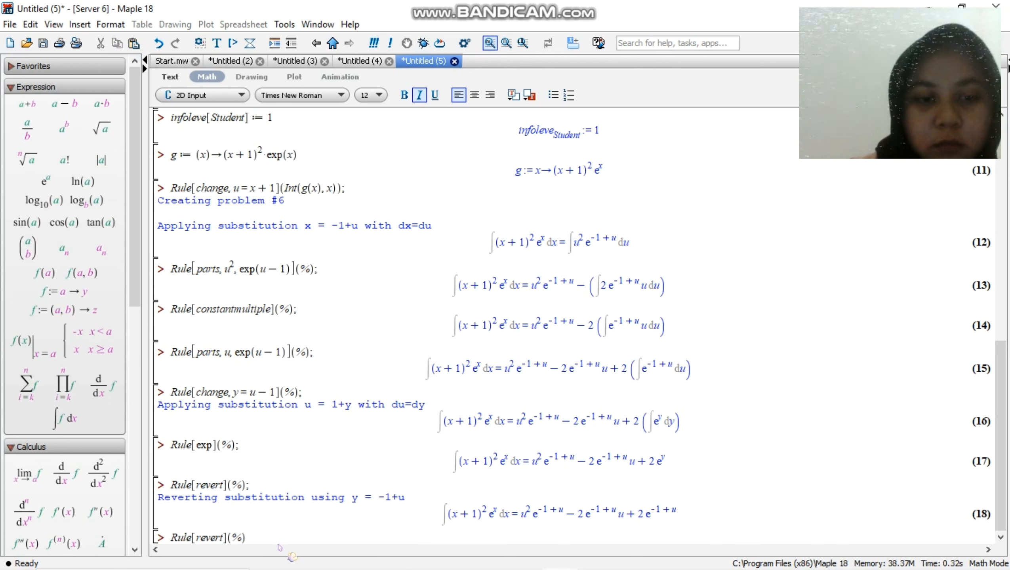
{"action": "key", "text": "Return"}
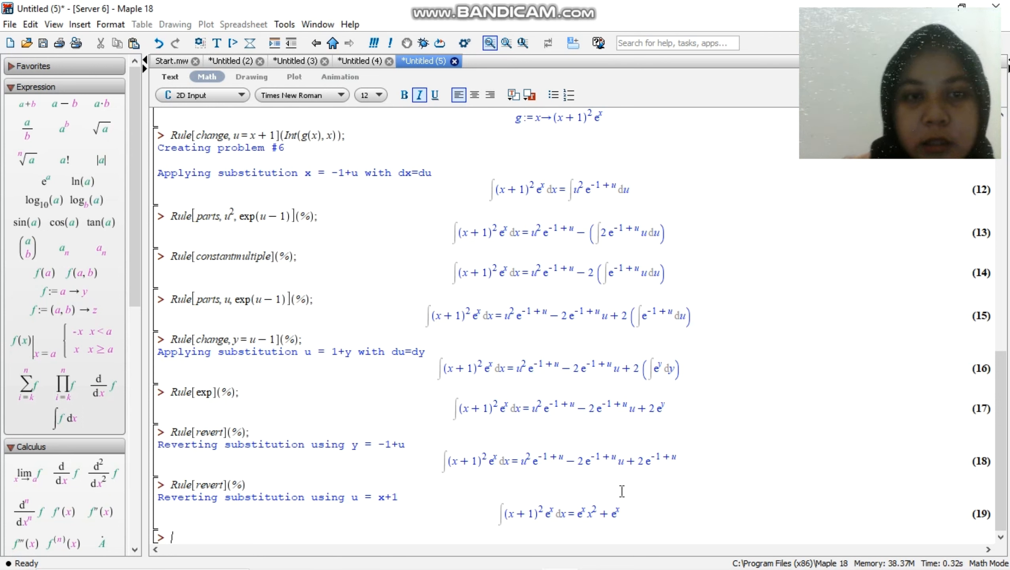
Review the worked integrals in Untitled (5) and the higher-order derivative examples in Untitled (4), returning to the end of Untitled (5)
{"action": "left_click_drag", "start_coordinate": [995, 359], "coordinate": [999, 129]}
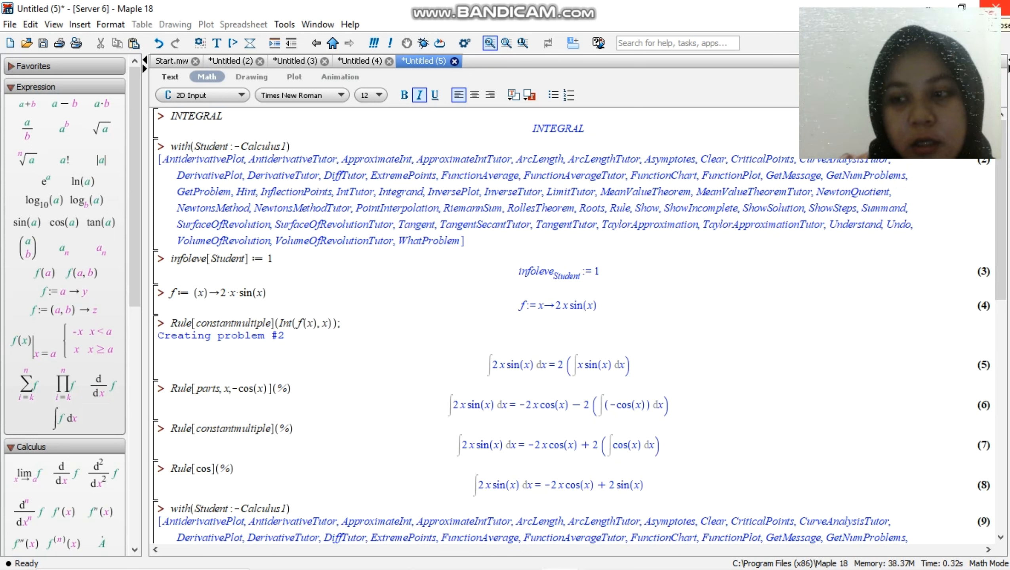
{"action": "left_click", "coordinate": [350, 65]}
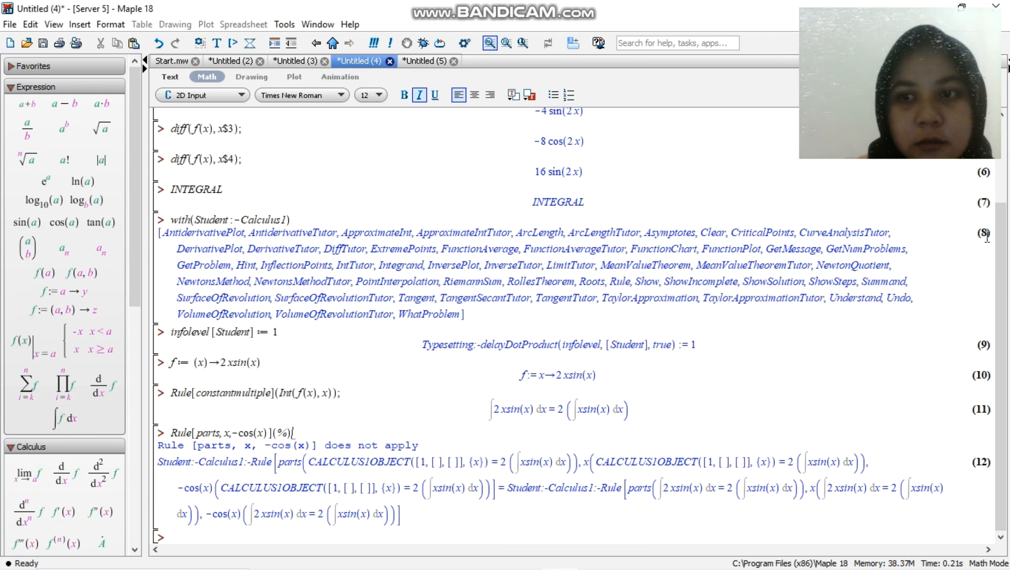
{"action": "left_click_drag", "start_coordinate": [1002, 235], "coordinate": [1004, 152]}
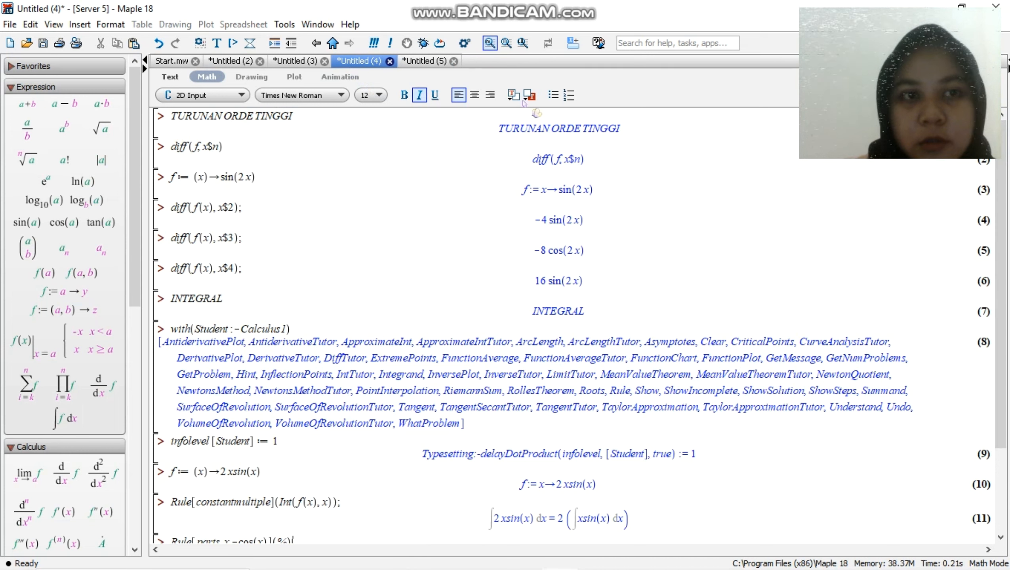
{"action": "left_click", "coordinate": [419, 60]}
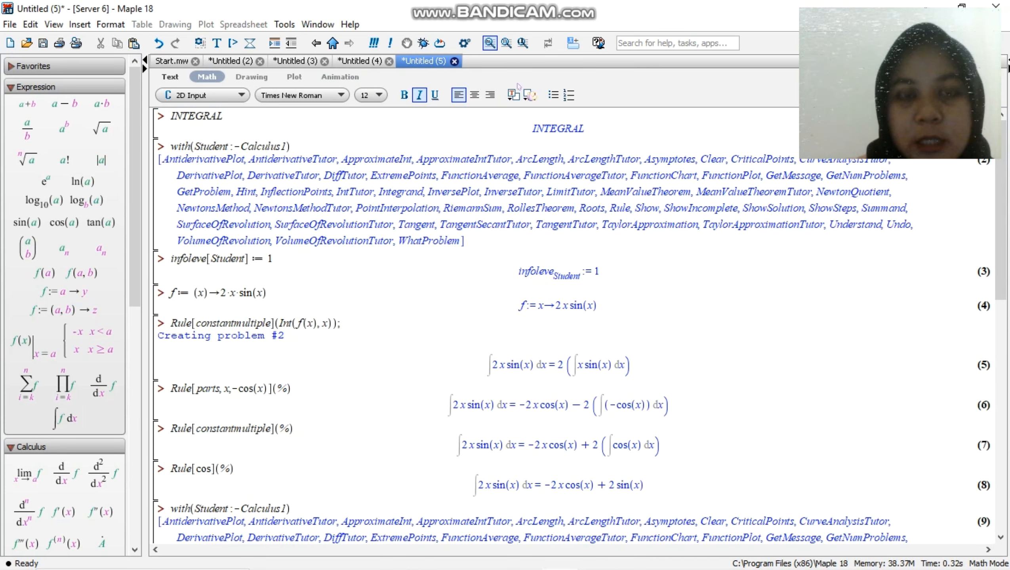
{"action": "left_click_drag", "start_coordinate": [1001, 223], "coordinate": [1000, 455]}
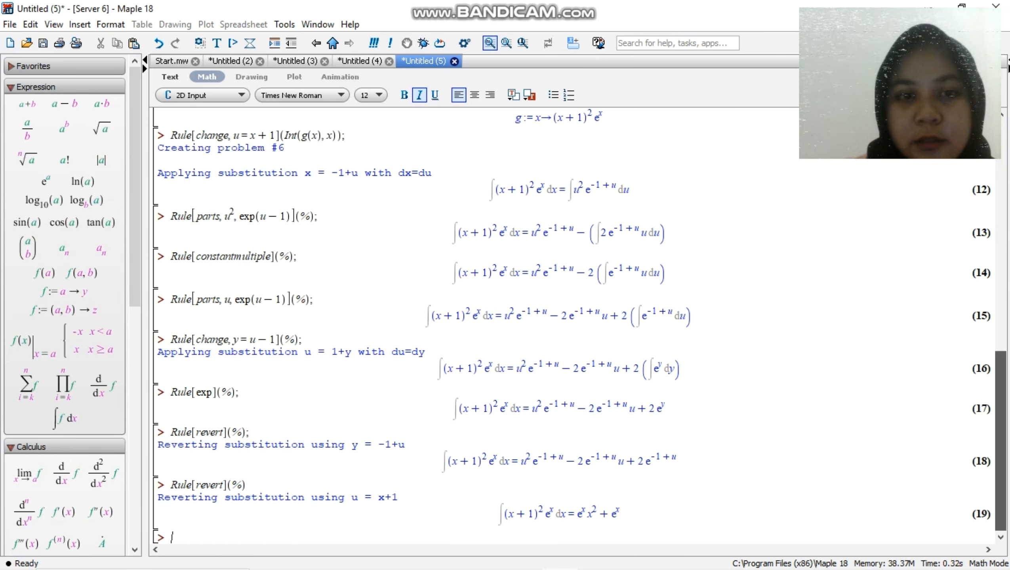